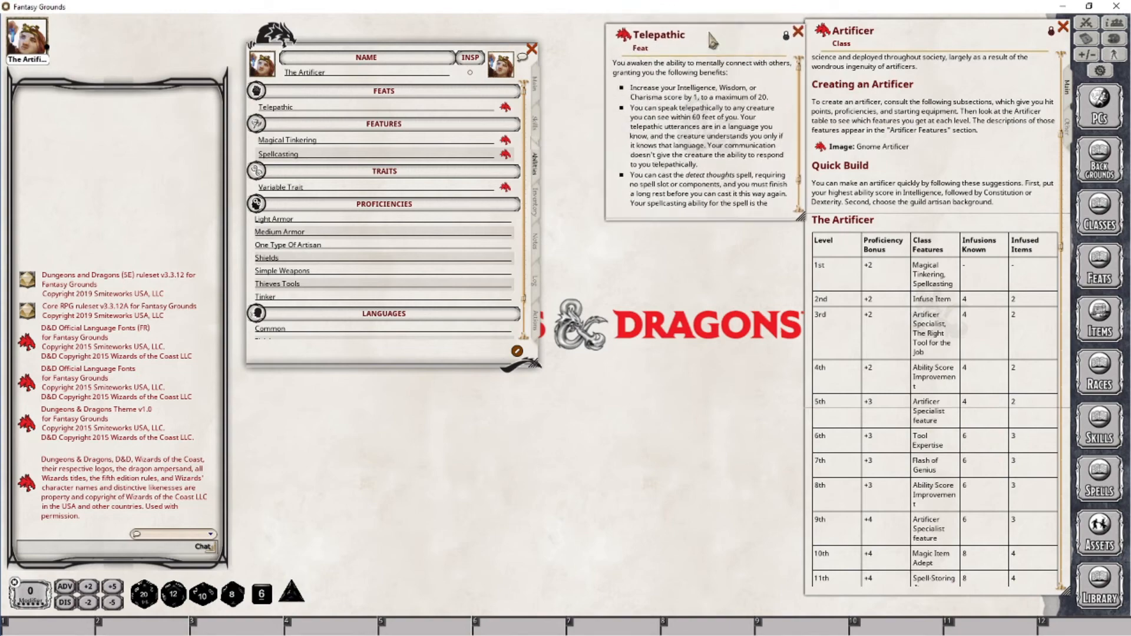
Open the Magical Tinkering and Spellcasting feature descriptions from the character sheet and arrange them beside it
left_click(504, 140)
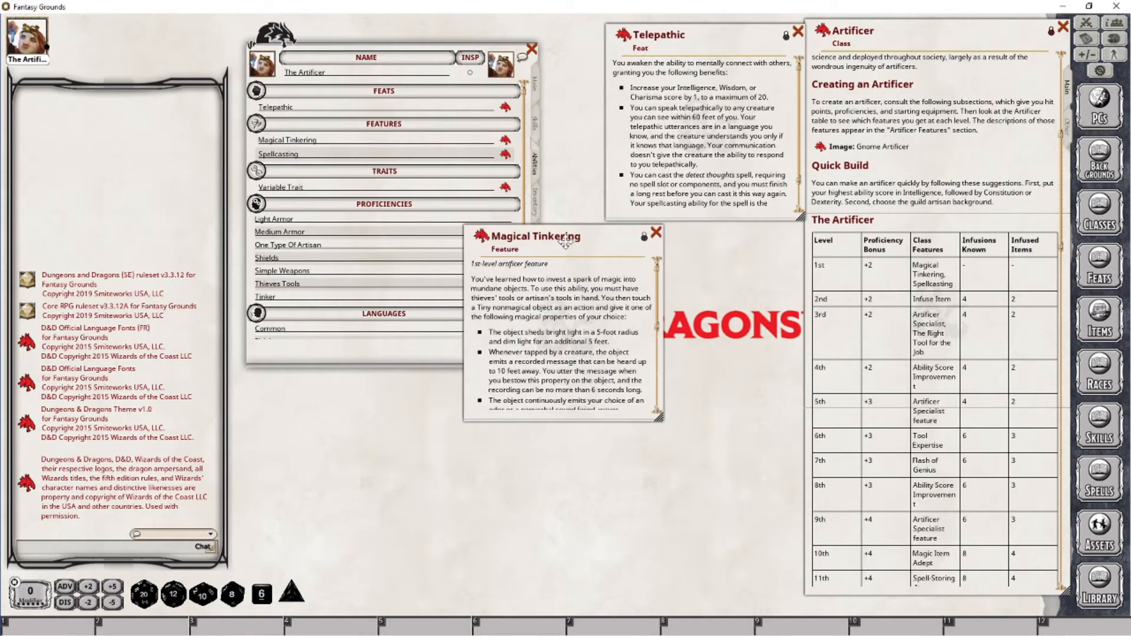
left_click_drag(566, 242, 704, 246)
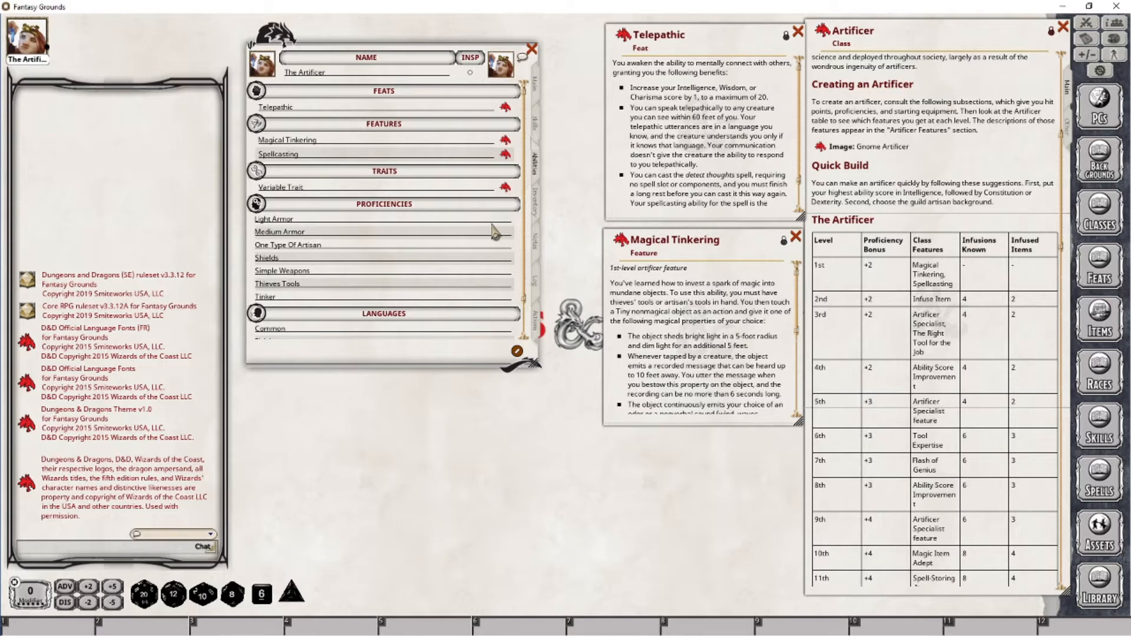
left_click(505, 154)
left_click_drag(537, 227, 695, 477)
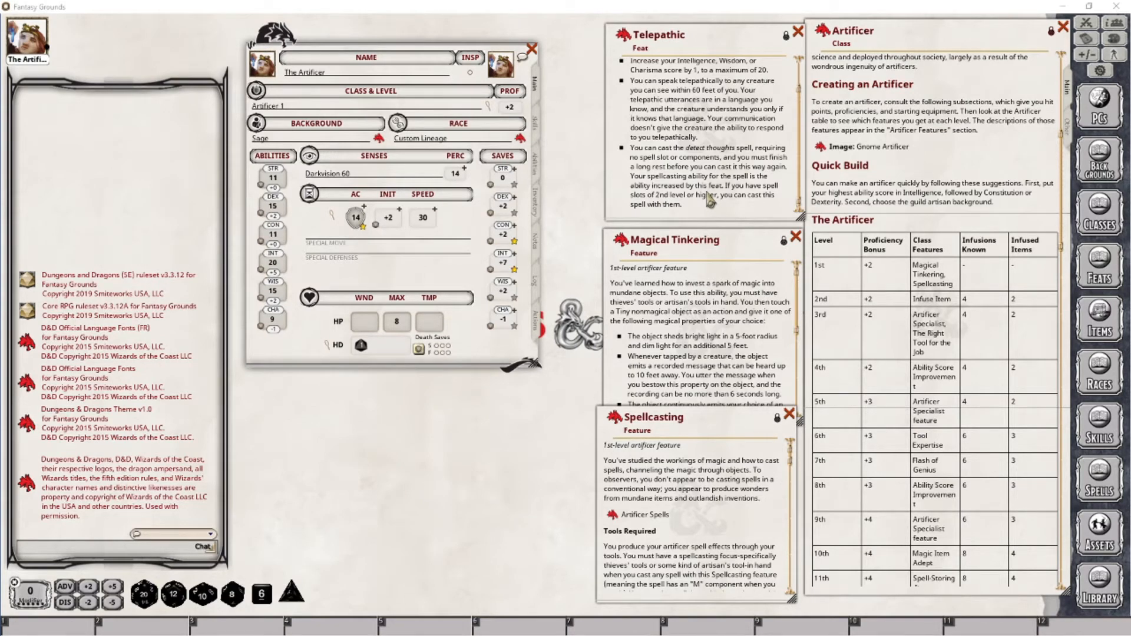
Open the Detect Thoughts spell from the spells library and read its description
left_click(1096, 489)
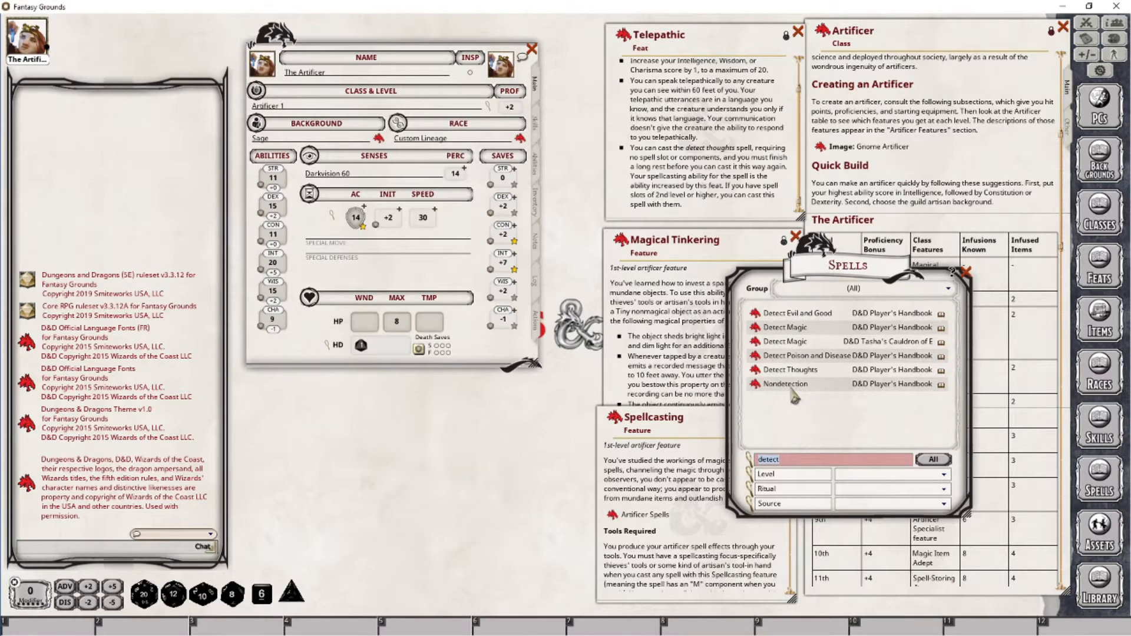
left_click(756, 371)
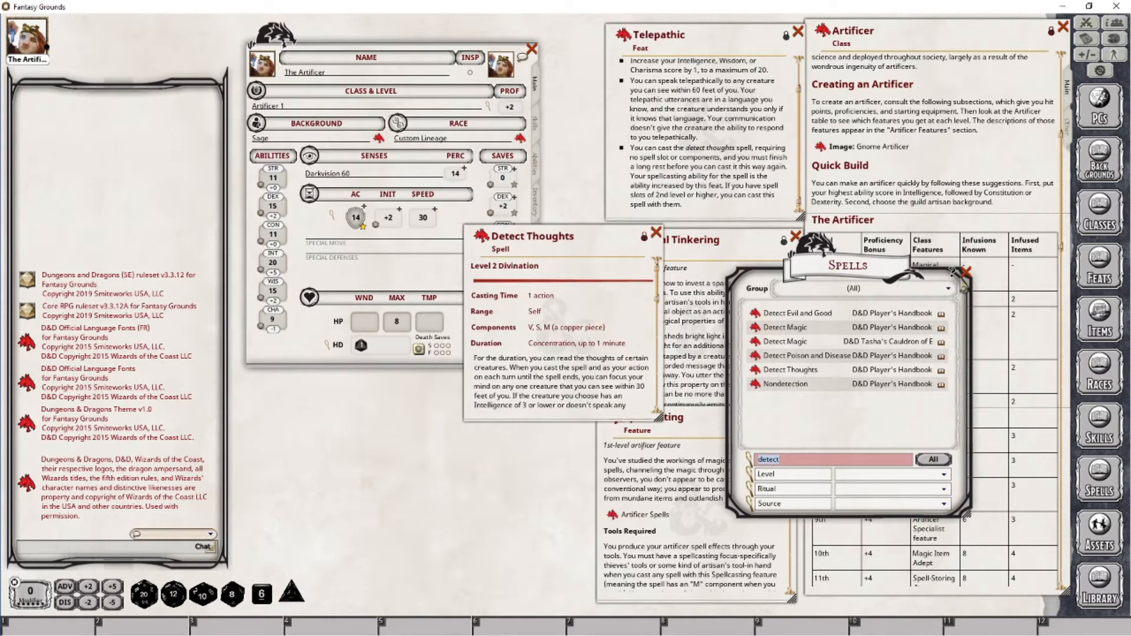
left_click(966, 271)
left_click_drag(567, 248, 392, 366)
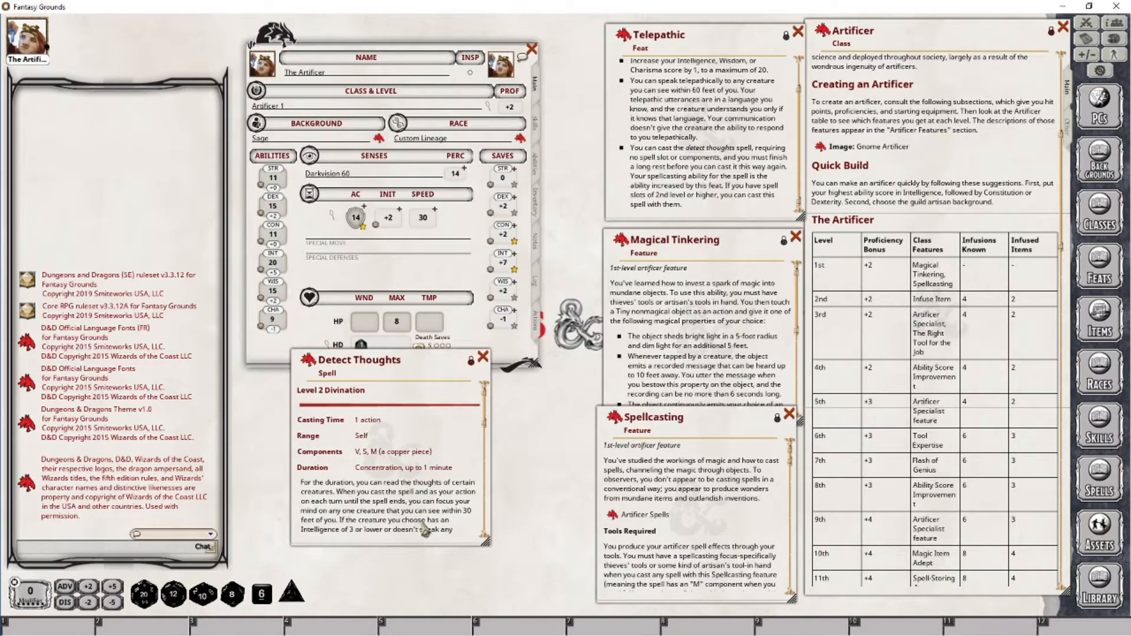
scroll(424, 526, "down", 5)
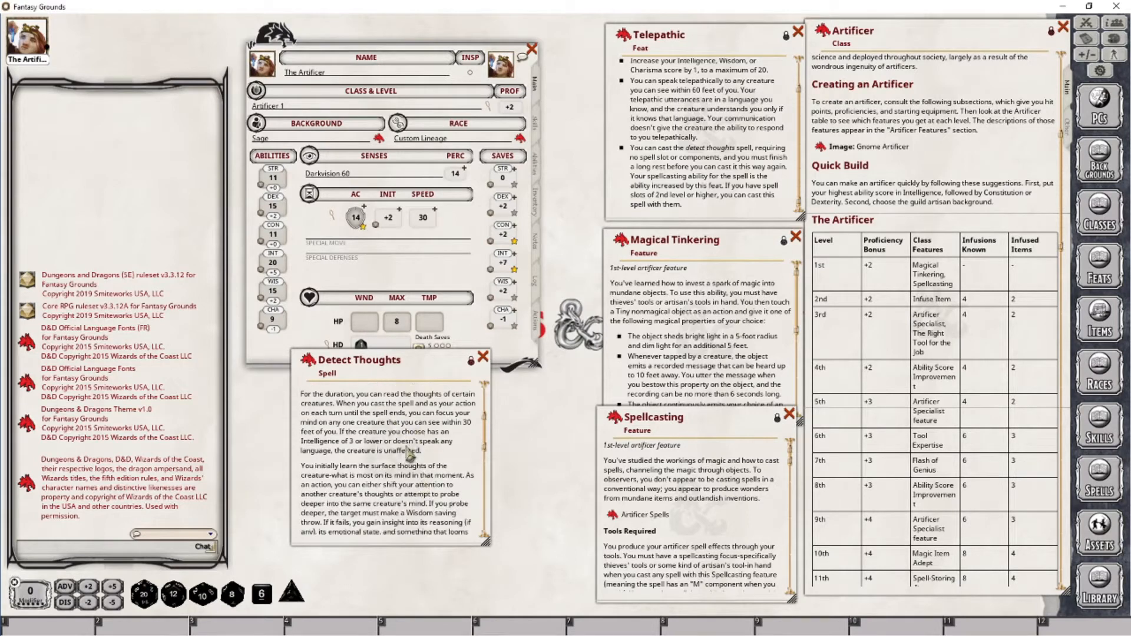
scroll(409, 453, "down", 2)
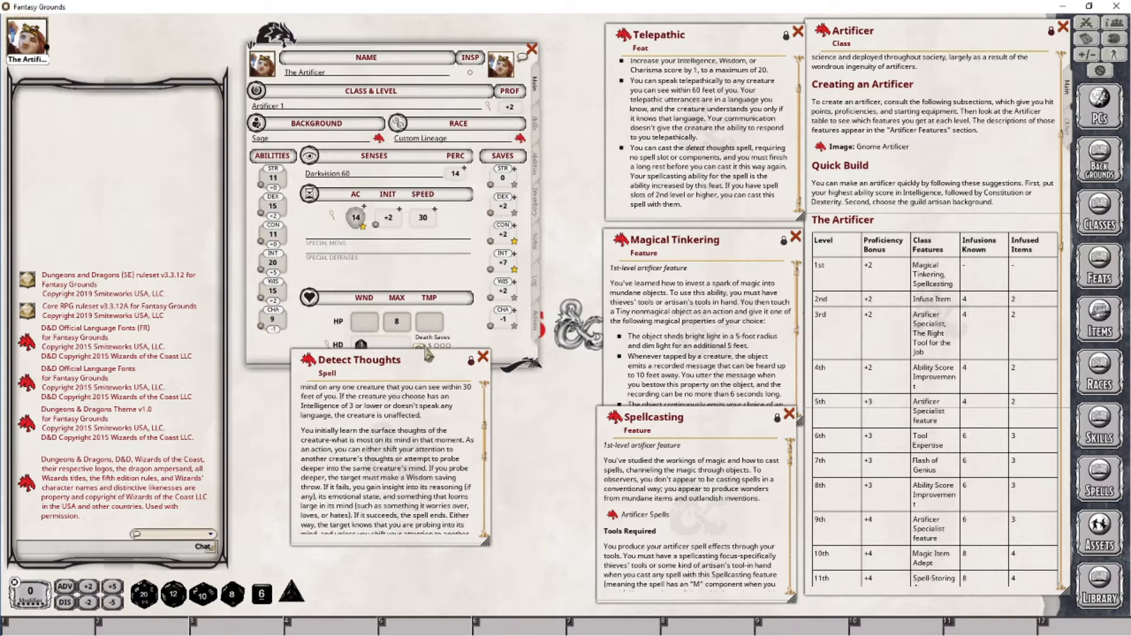
left_click_drag(422, 360, 471, 389)
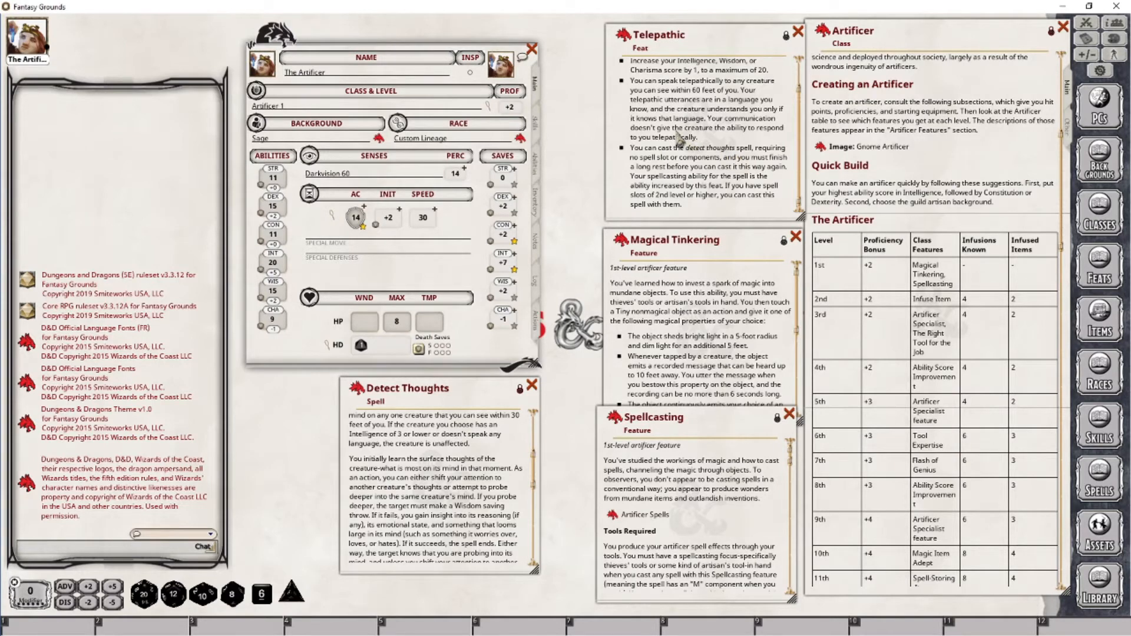
scroll(701, 121, "up", 2)
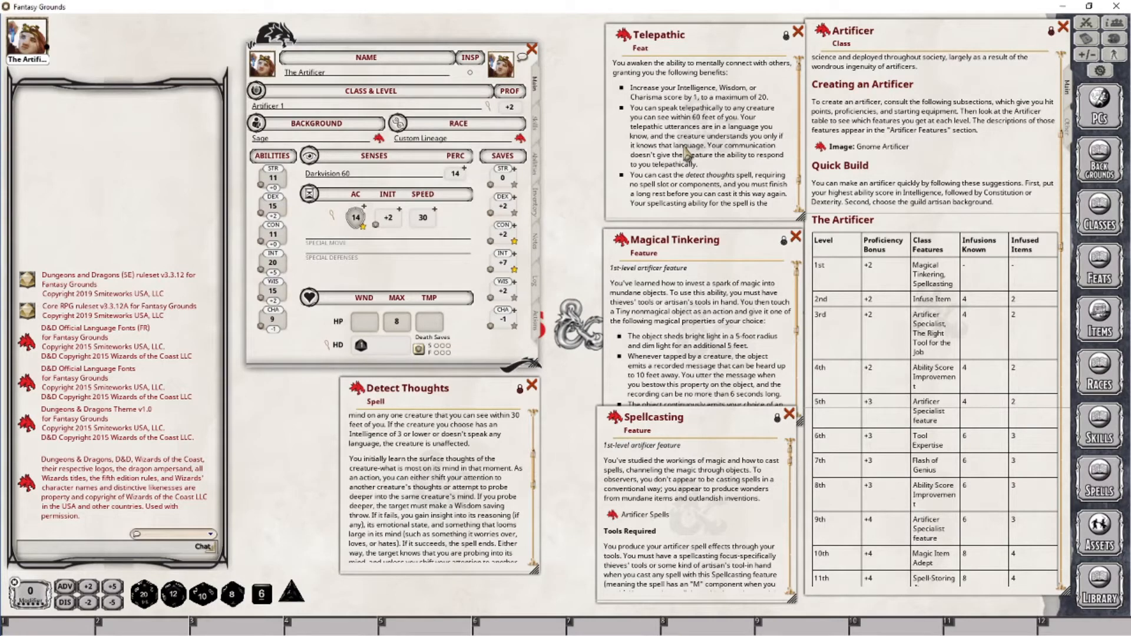
scroll(685, 152, "down", 2)
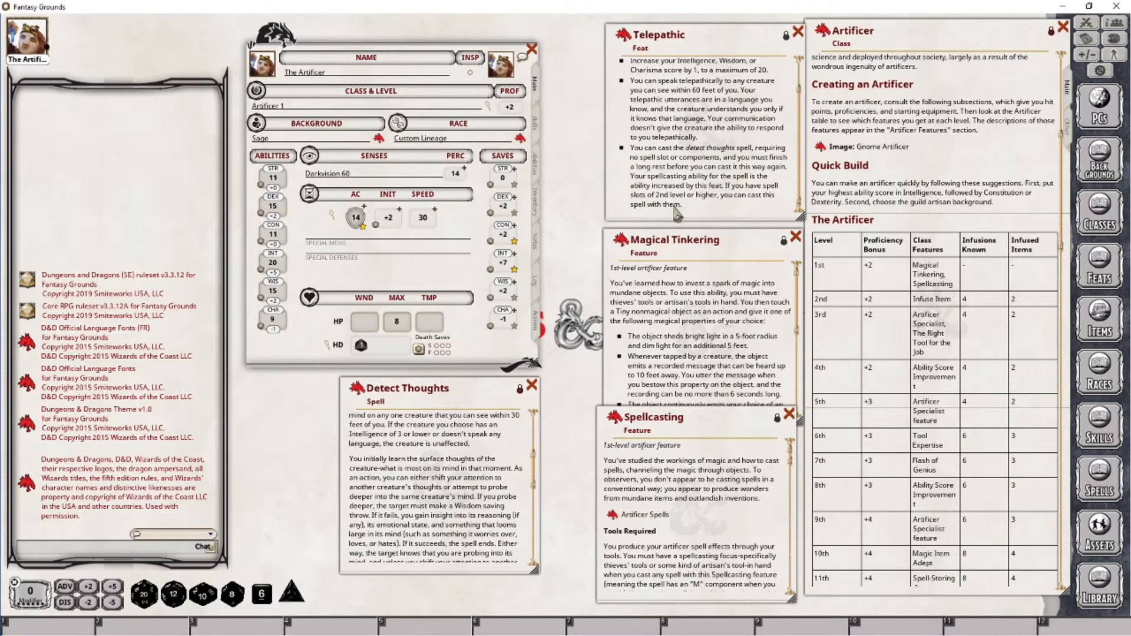
Add the Telepathic feat as a power on the character's Actions tab
left_click(540, 325)
scroll(488, 251, "down", 1)
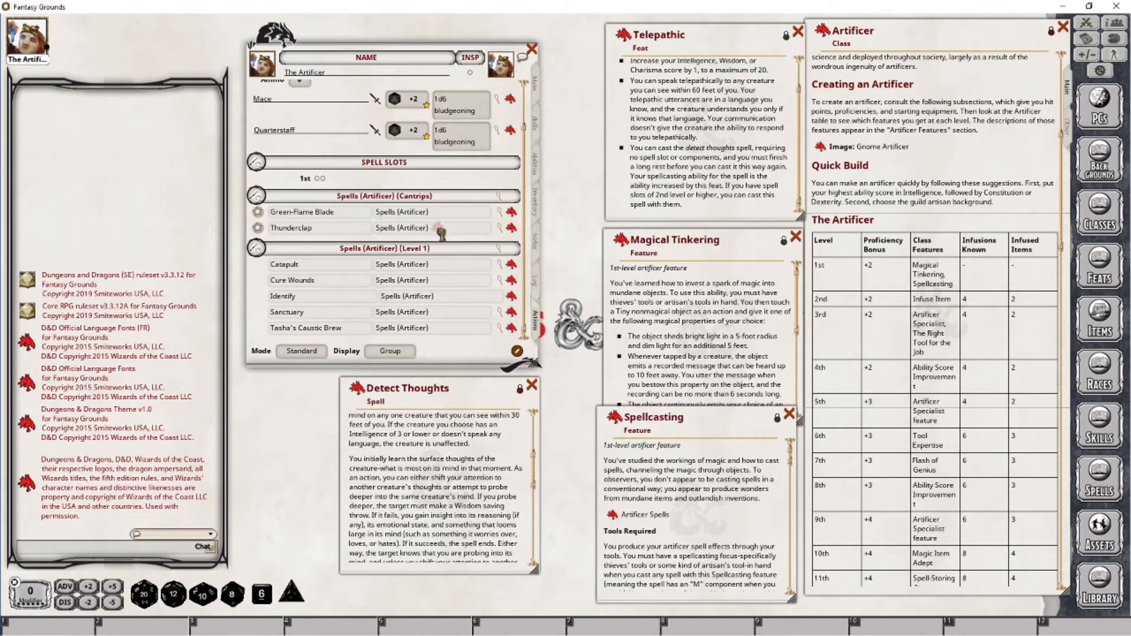
left_click_drag(441, 233, 439, 231)
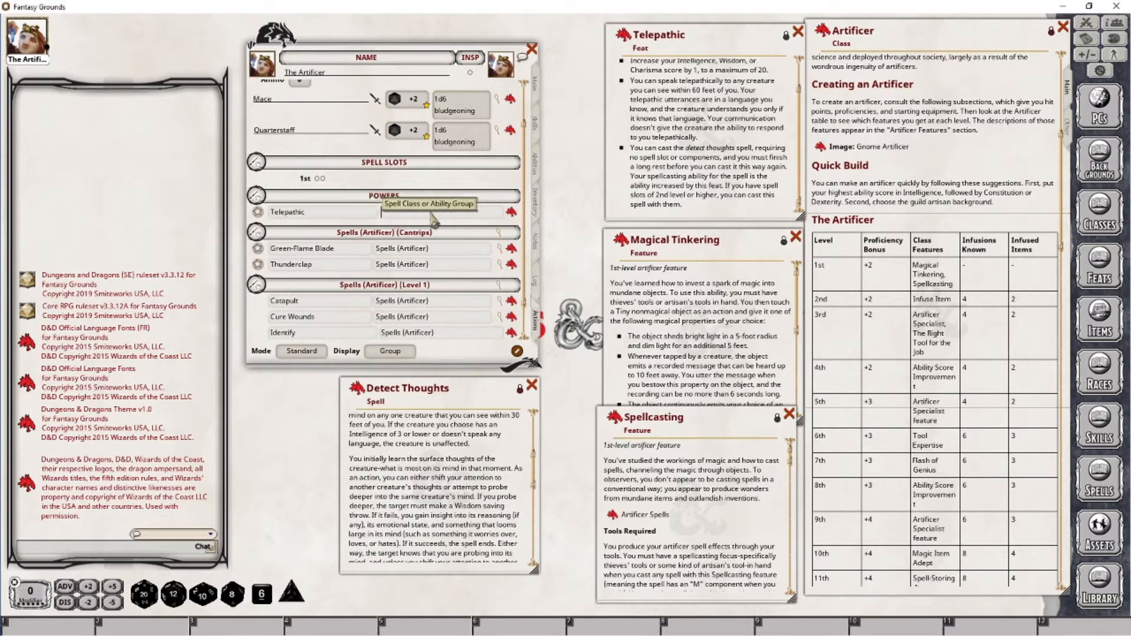
Set the Telepathic power's group to Feats
type("Feats")
key("Tab")
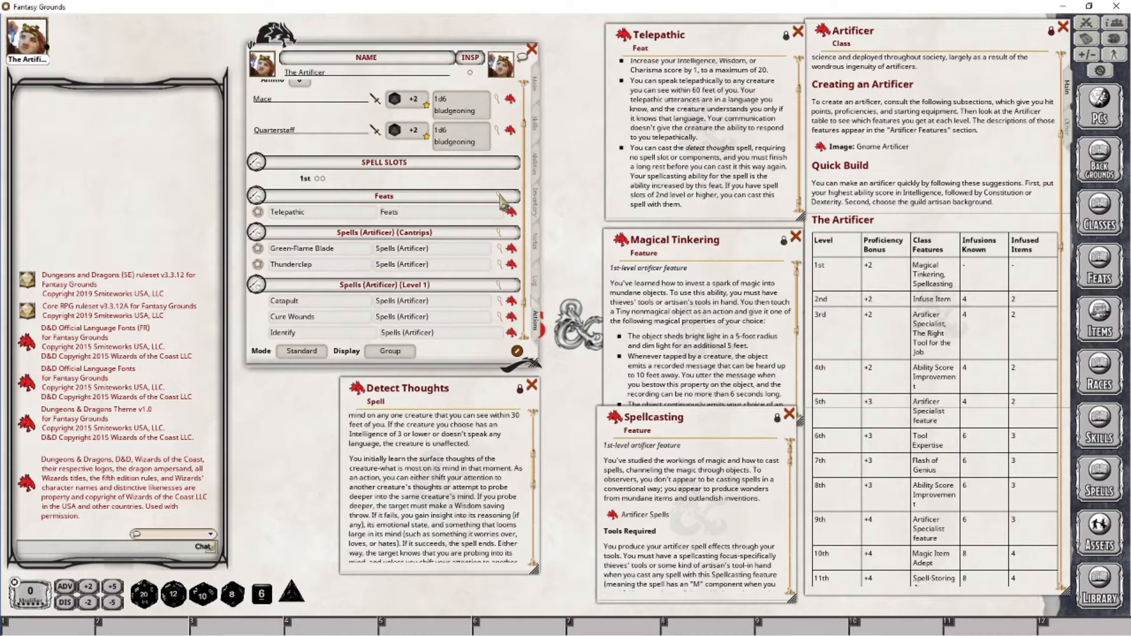
Change the Telepathic power's group to Racial Trait and delete the empty Feats group
key("BackSpace")
key("BackSpace")
key("BackSpace")
key("BackSpace")
key("BackSpace")
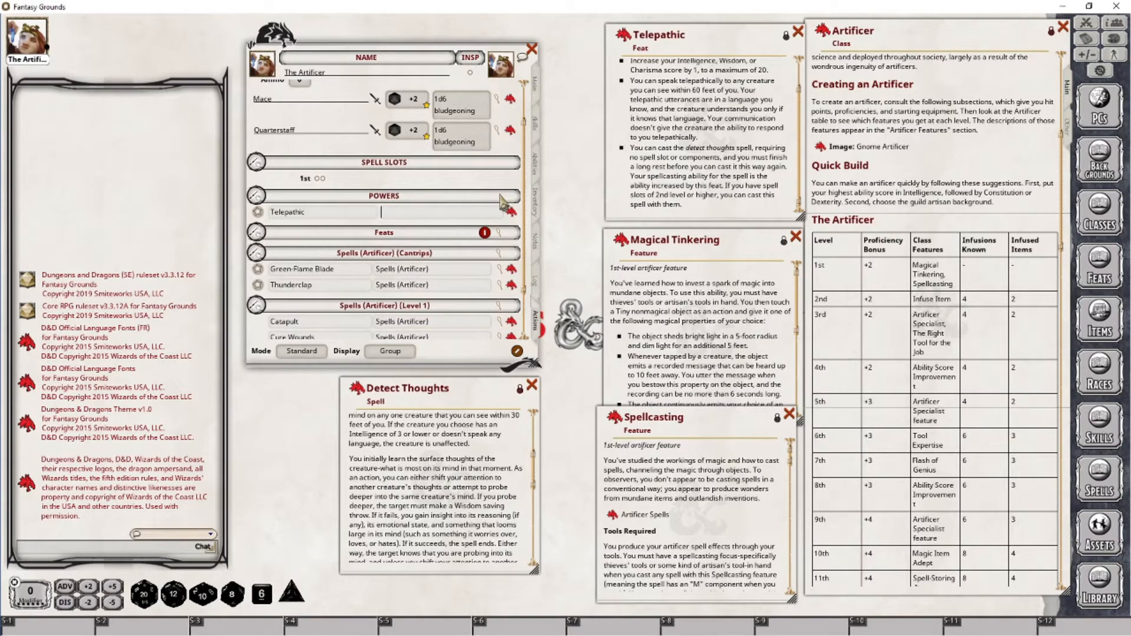
type("Tr")
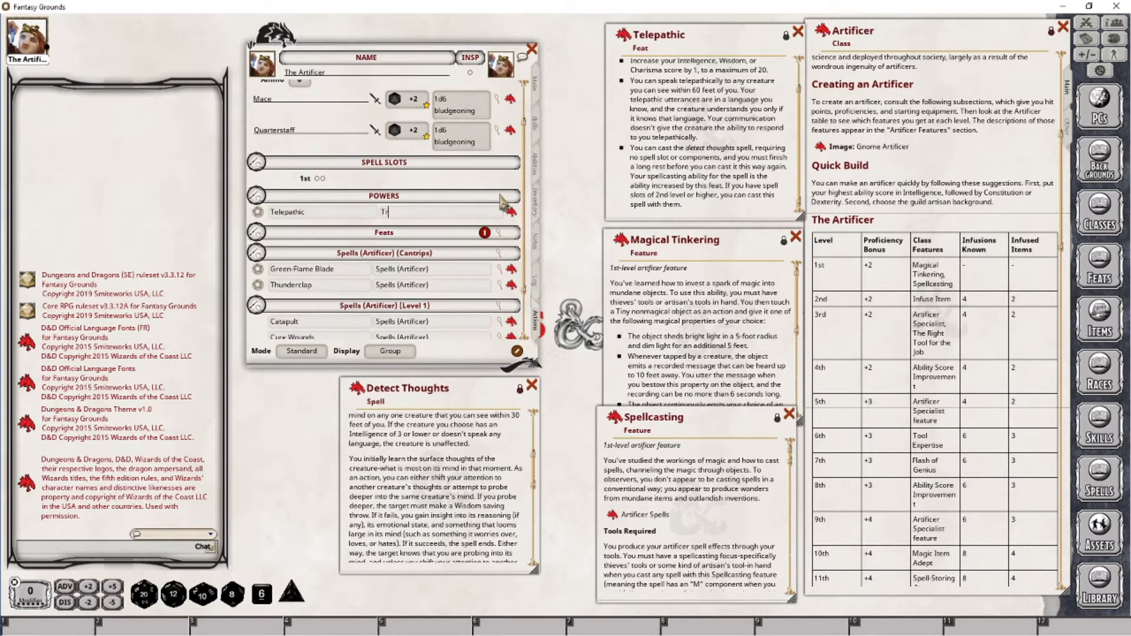
key("BackSpace")
key("BackSpace")
type("Re")
type("cial Trait")
key("Return")
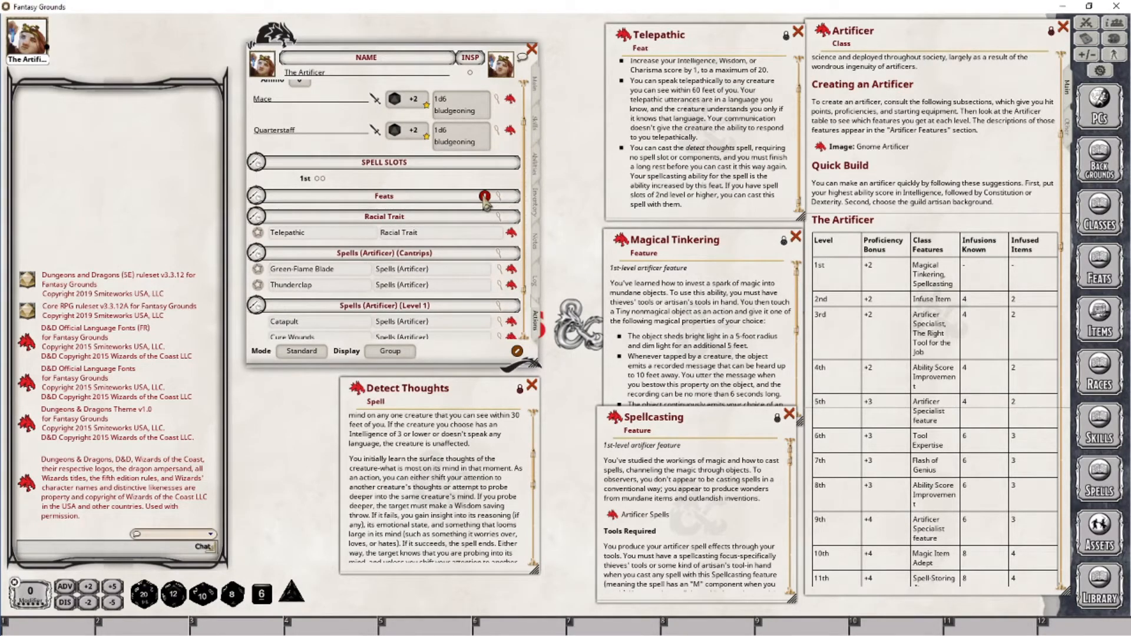
left_click(484, 196)
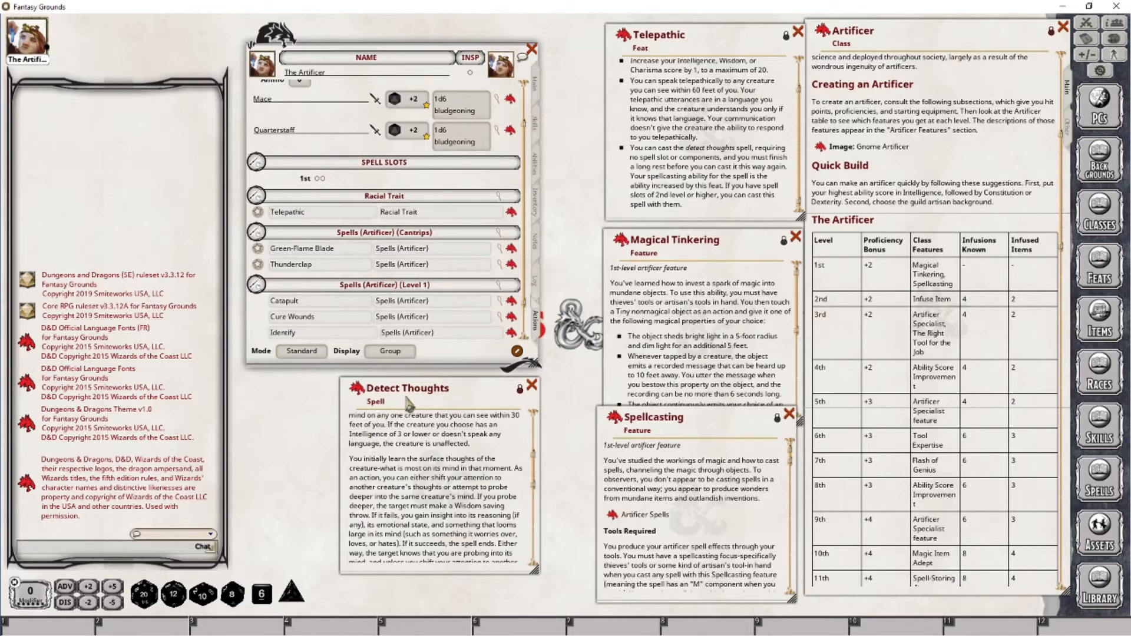
Add the Detect Thoughts spell to the Actions tab as a level 2 Artificer spell
scroll(438, 281, "down", 1)
left_click_drag(359, 395, 433, 298)
scroll(454, 300, "down", 2)
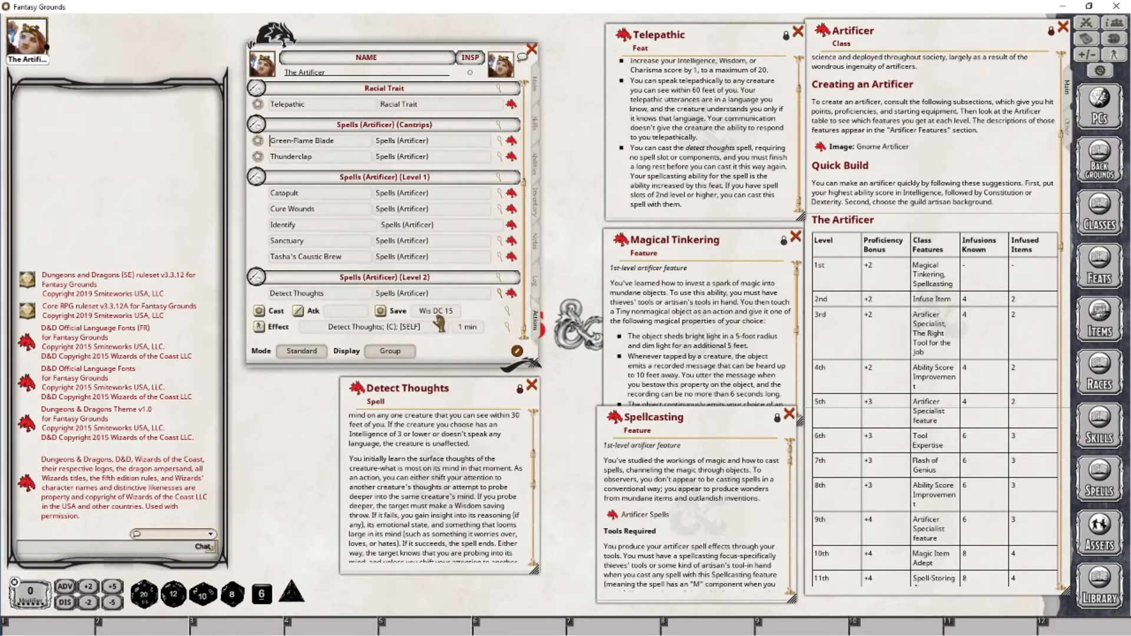
scroll(465, 253, "up", 3)
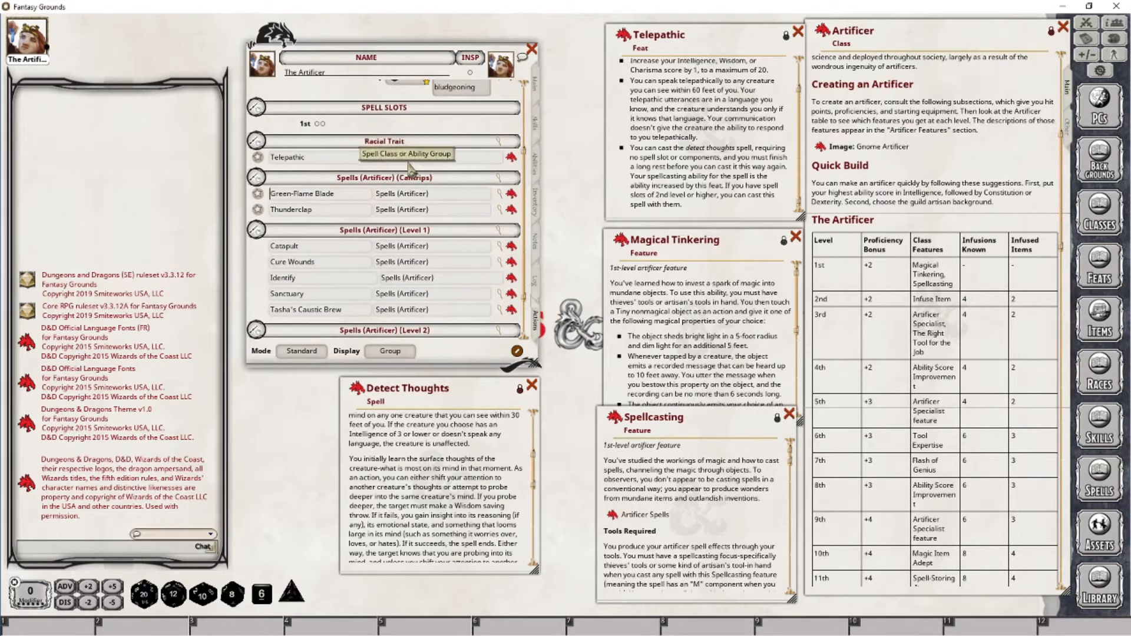
scroll(430, 212, "down", 3)
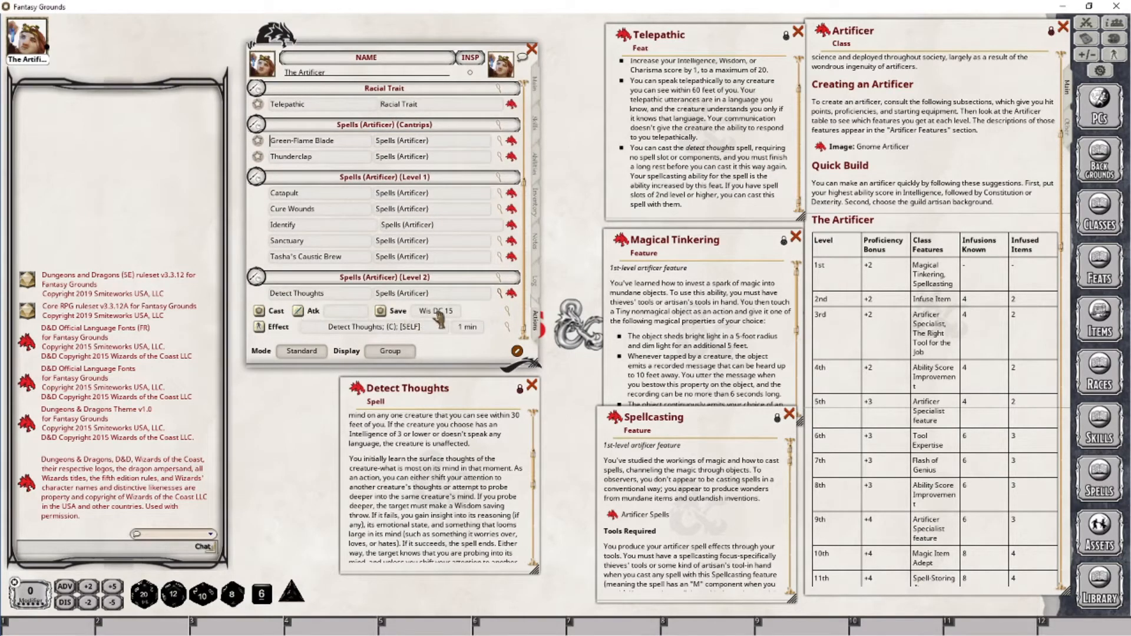
scroll(439, 318, "up", 3)
scroll(438, 318, "up", 1)
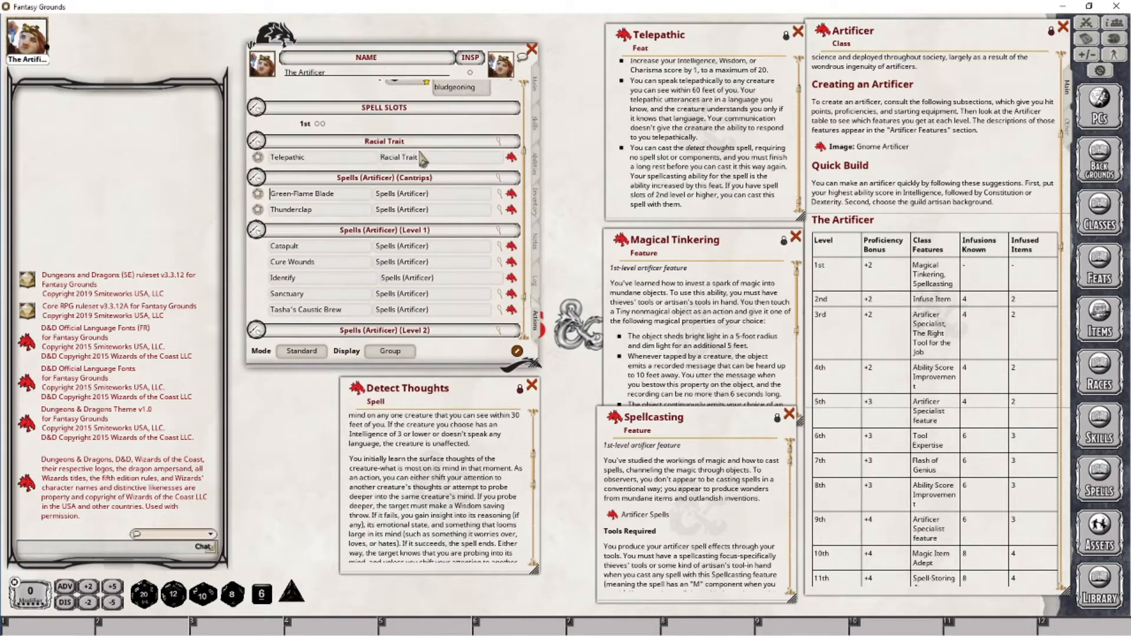
Add a cast action to the Telepathic power
right_click(480, 160)
left_click(527, 161)
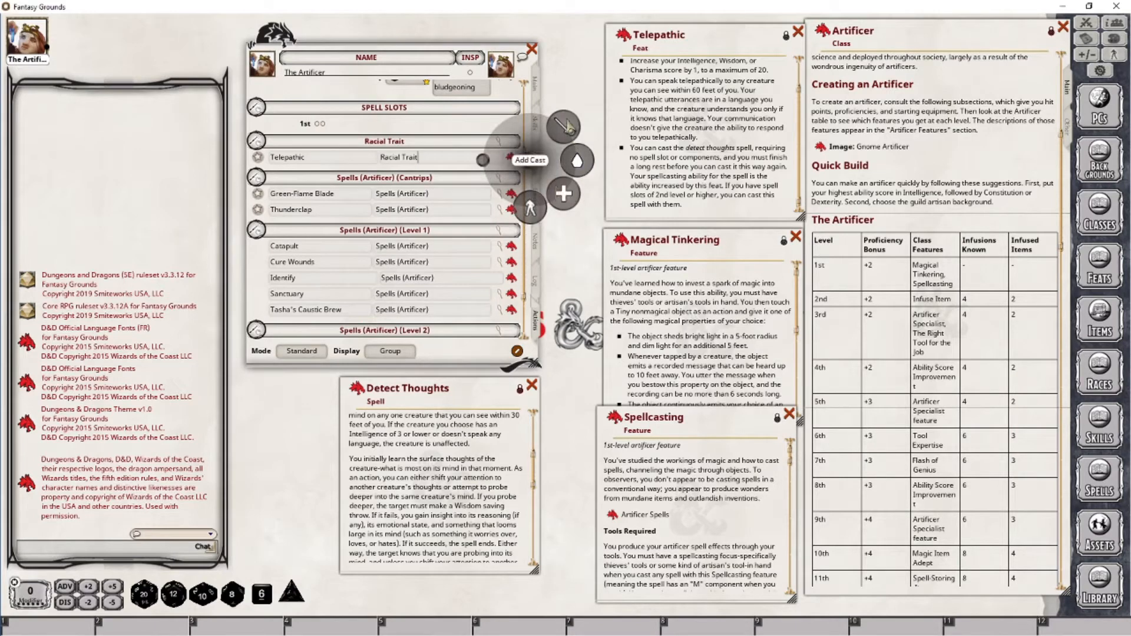
left_click(567, 121)
scroll(484, 206, "down", 4)
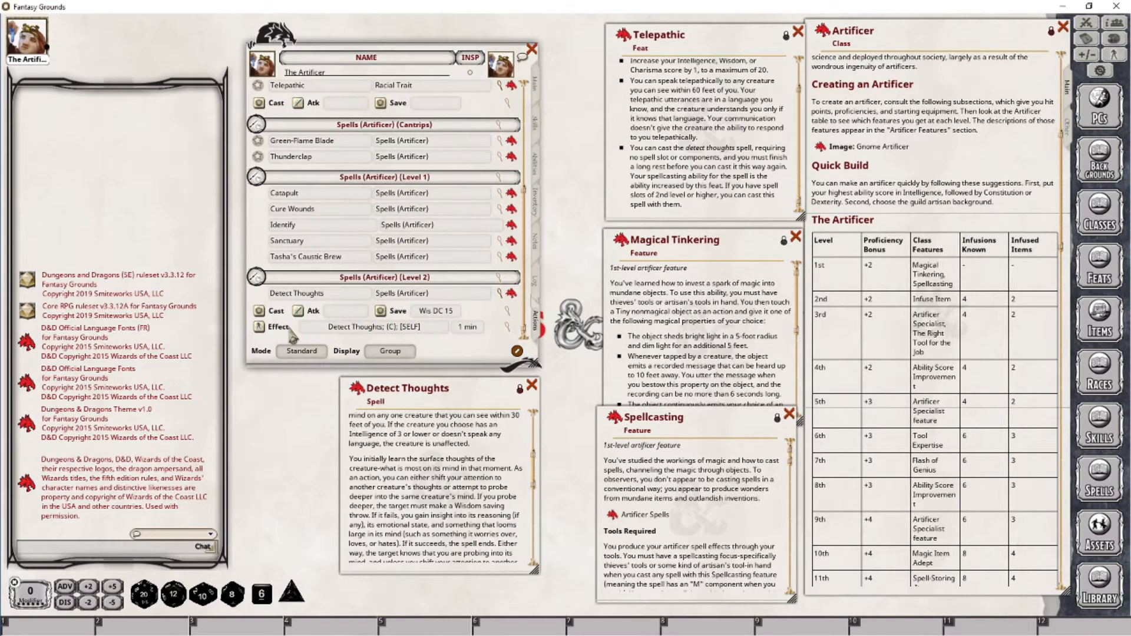
scroll(443, 301, "up", 4)
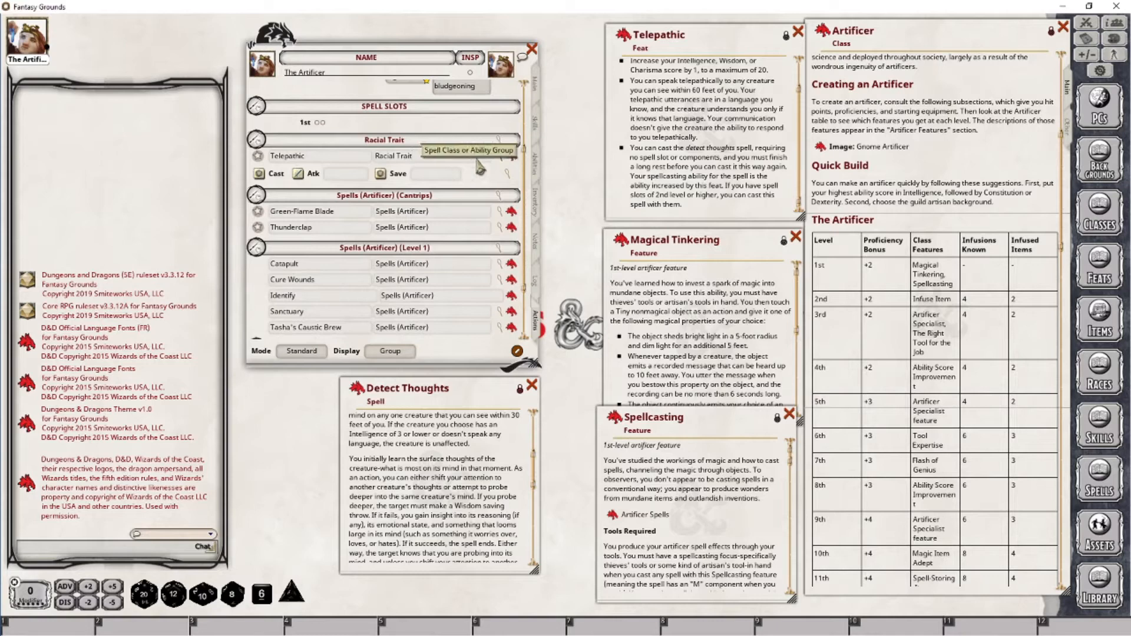
Add an effect action to the Telepathic power
right_click(475, 172)
left_click(527, 168)
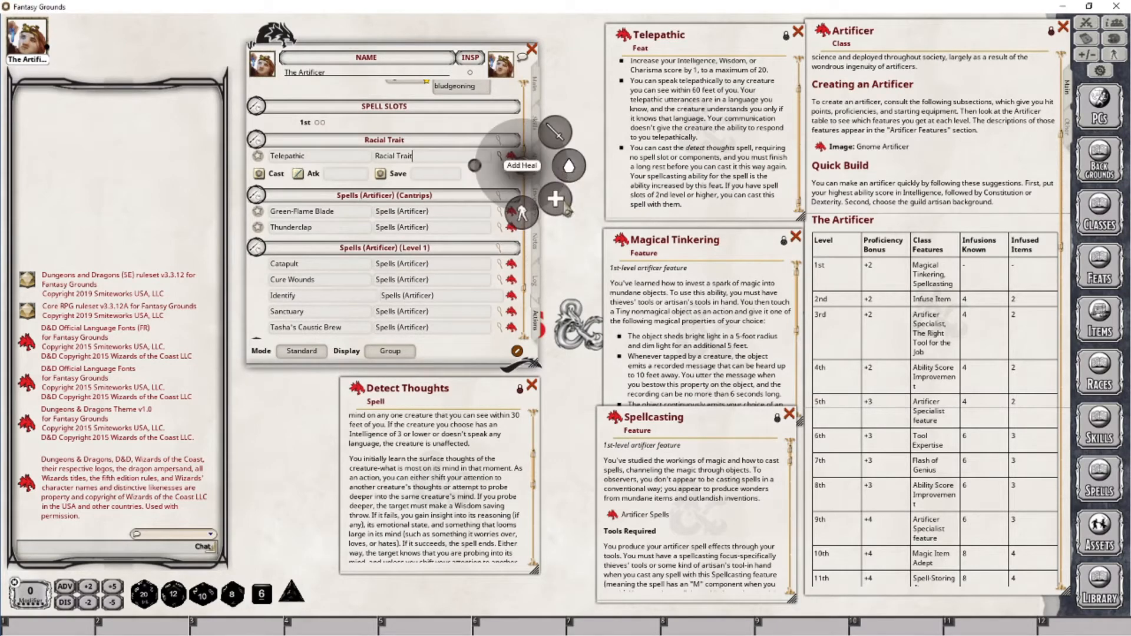
scroll(481, 225, "down", 4)
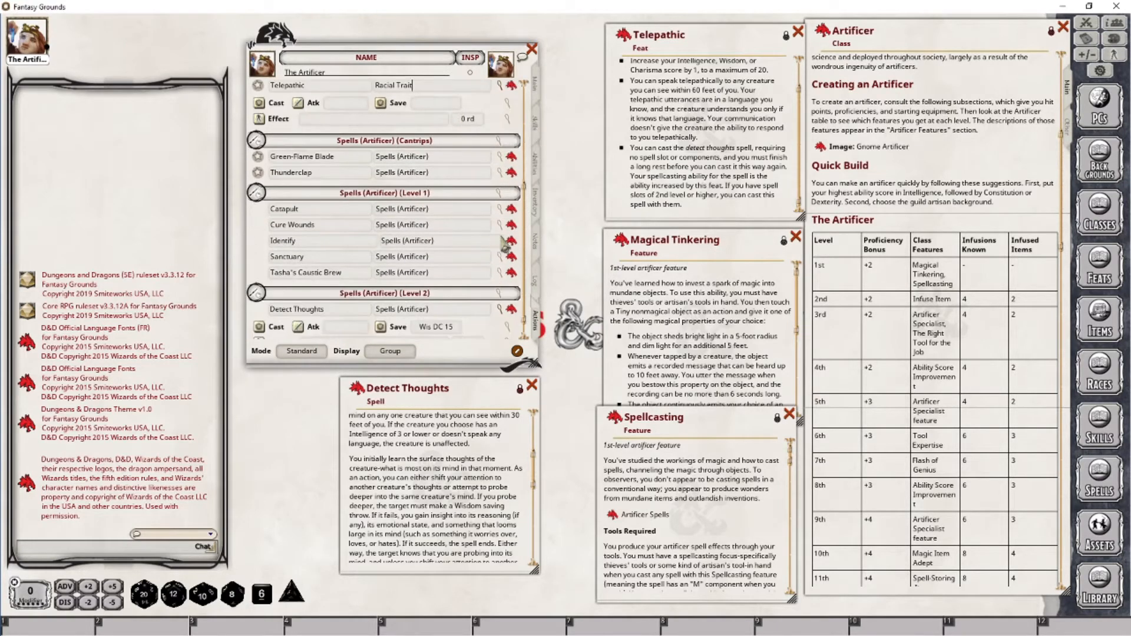
Copy the Detect Thoughts effect text "Detect Thoughts; (C)" into the Telepathic effect's description
left_click(507, 328)
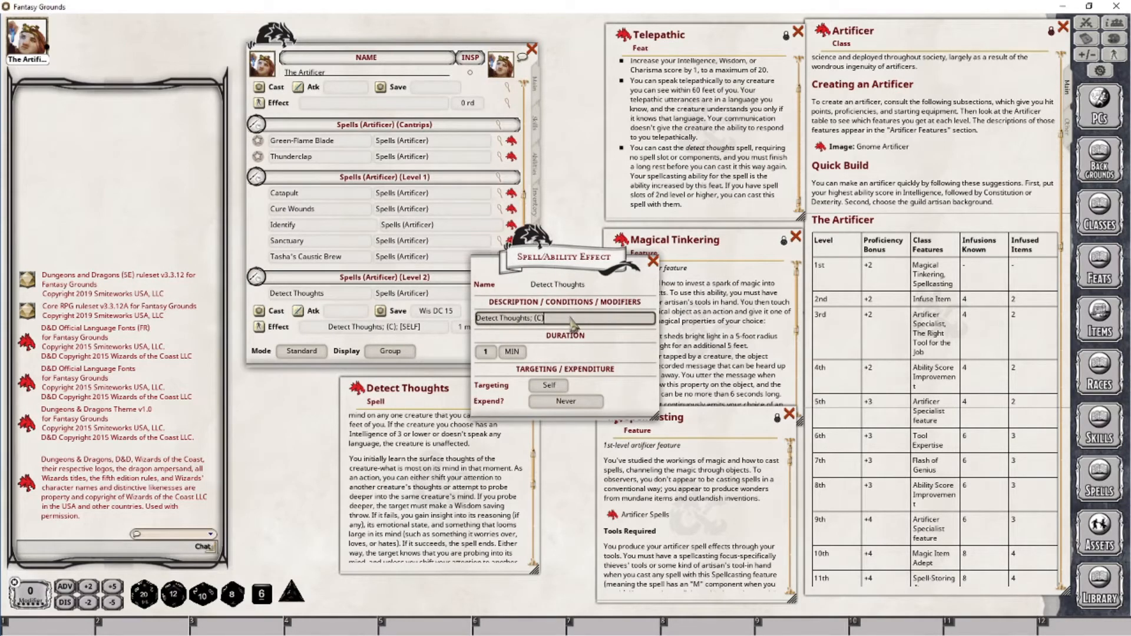
double_click(496, 323)
key("ctrl+c")
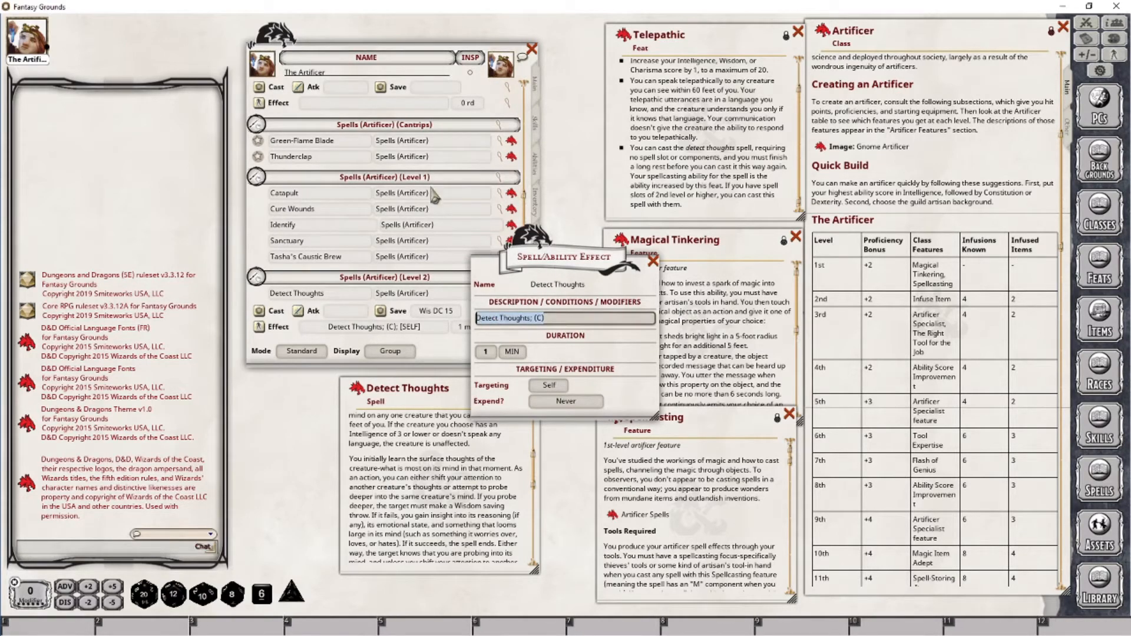
left_click(508, 102)
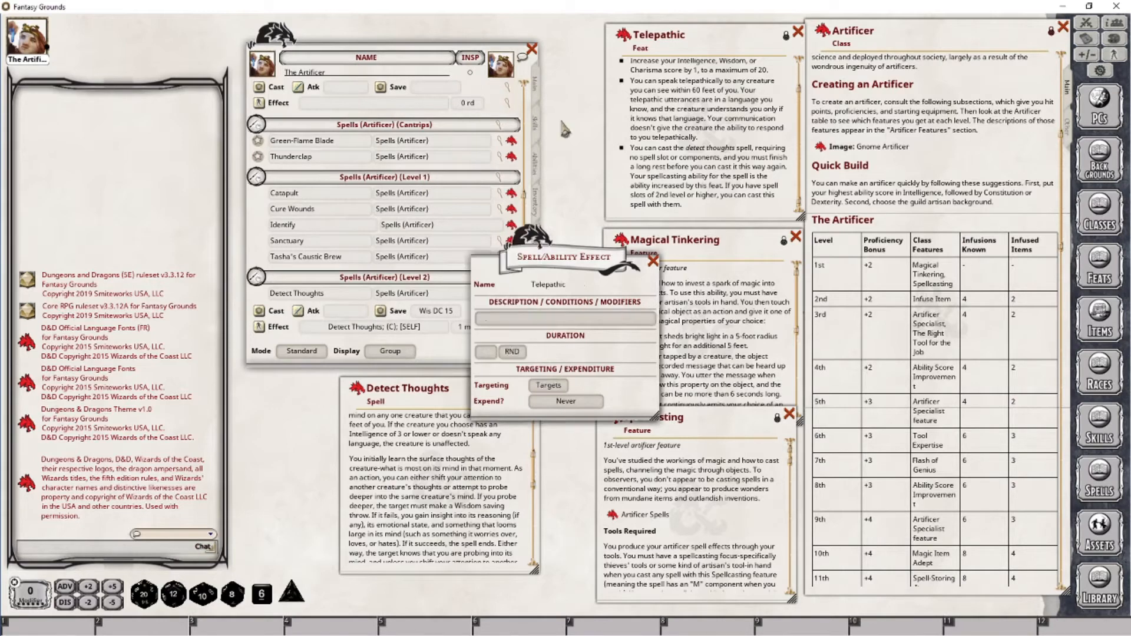
left_click(542, 319)
key("ctrl+v")
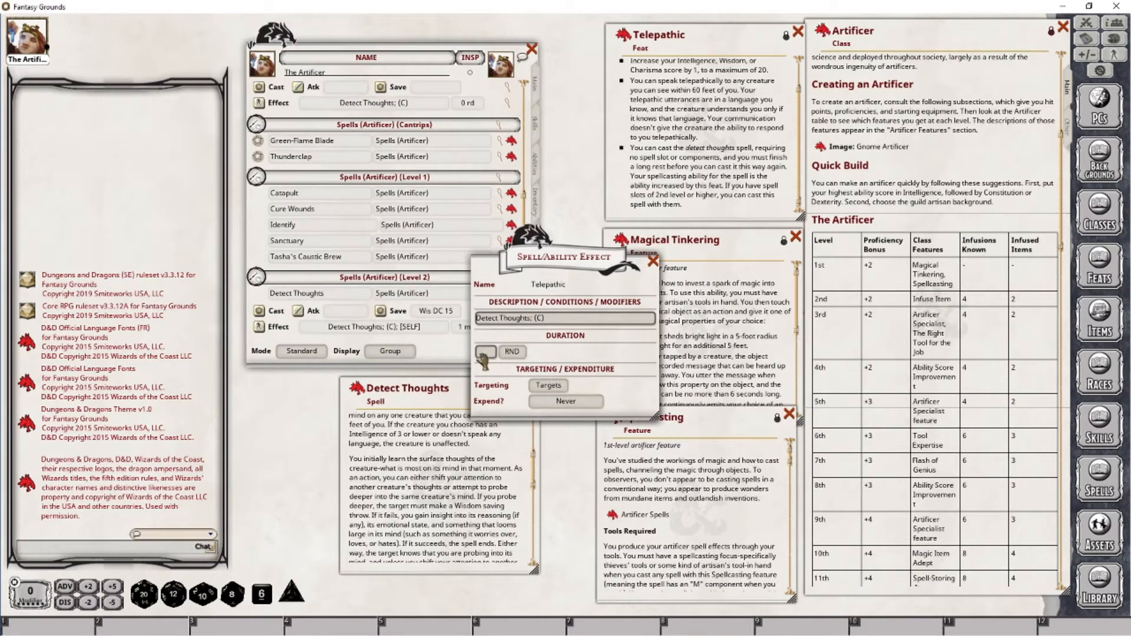
Set the Telepathic effect's duration to 1 MIN and its targeting to Self, matching the Detect Thoughts effect
left_click_drag(586, 283, 834, 291)
left_click(591, 298)
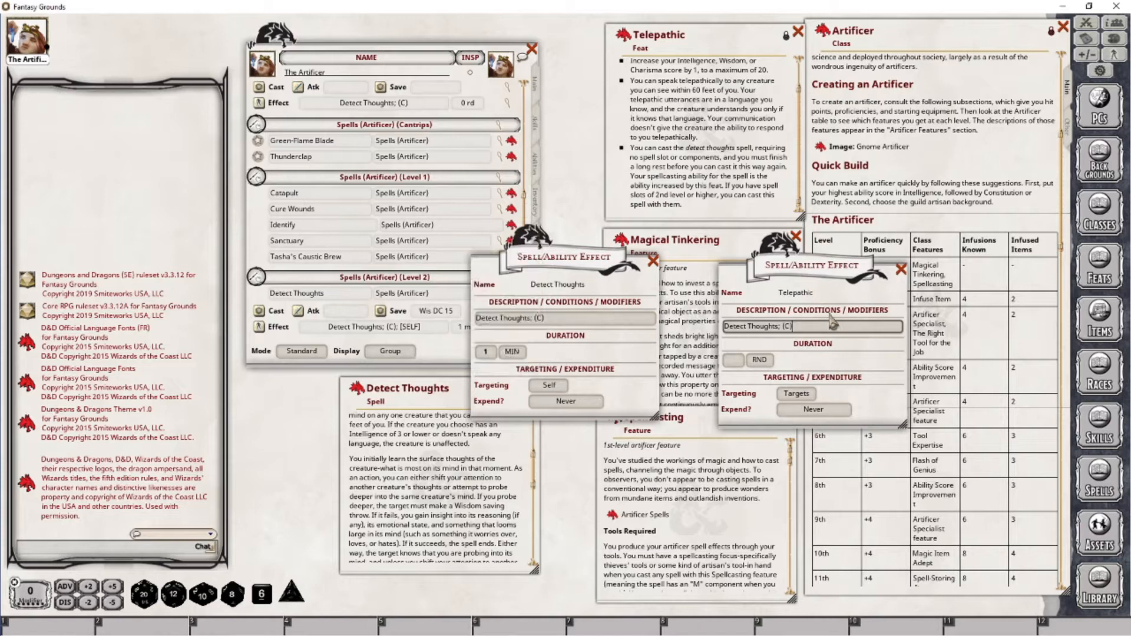
scroll(737, 361, "up", 1)
left_click(766, 361)
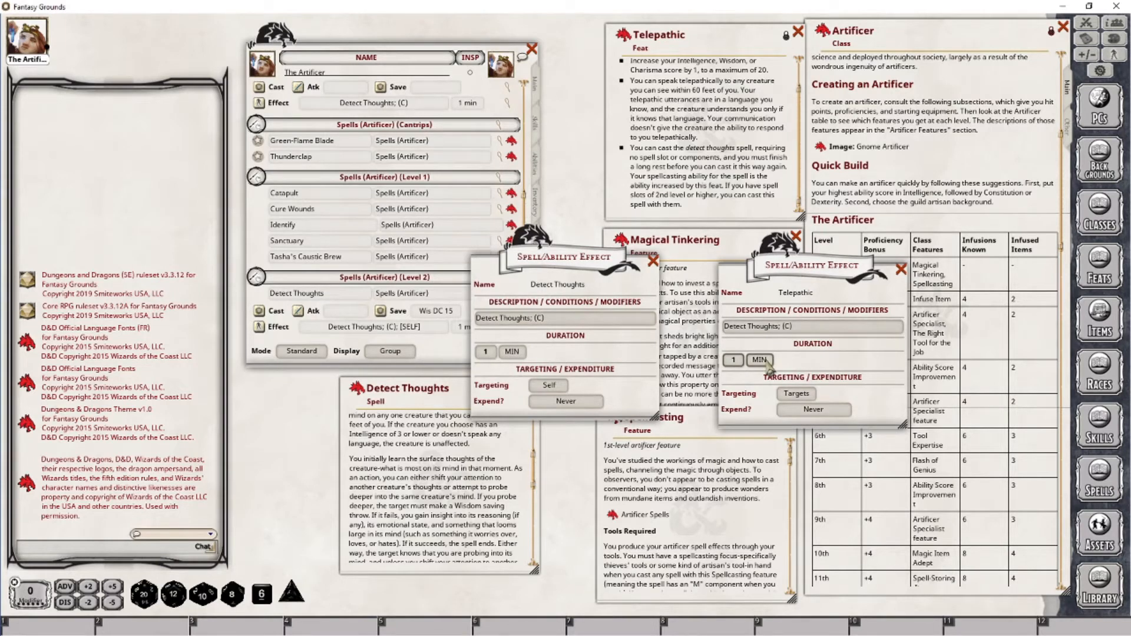
left_click(796, 393)
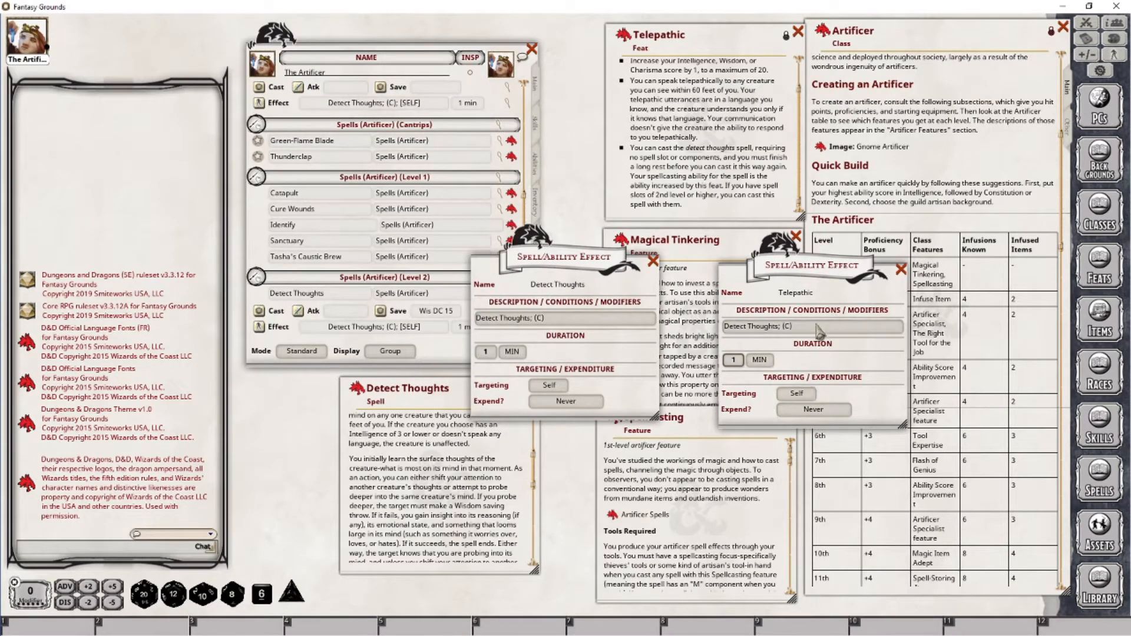
left_click(775, 331)
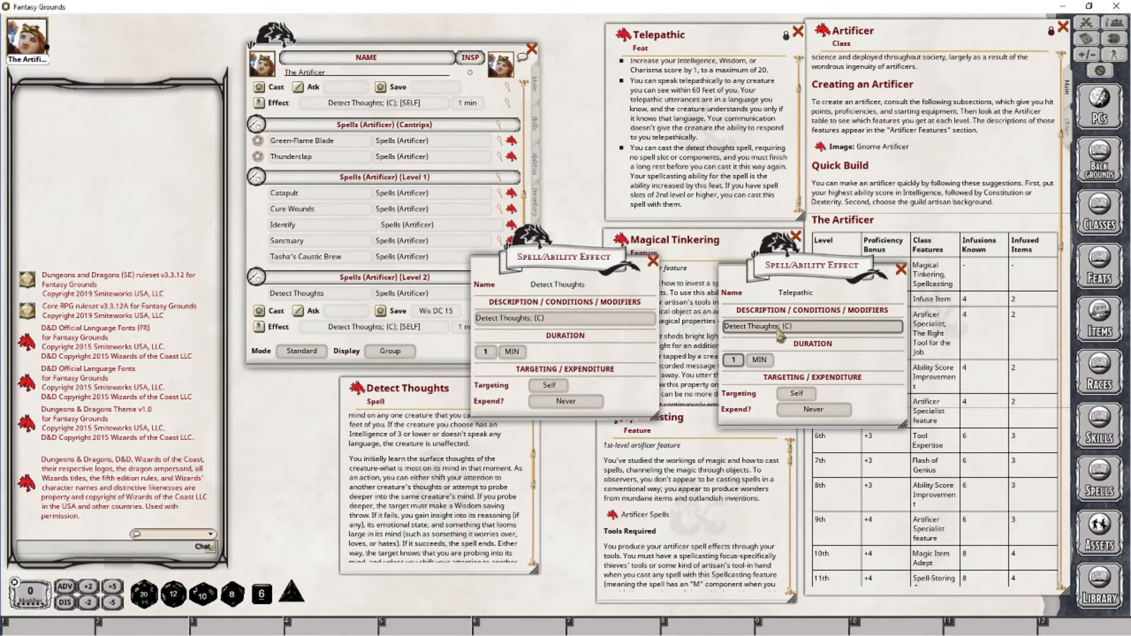
Rewrite the Telepathic effect's description as "Telepathic (Detect Thoughts); (C)"
left_click(776, 327)
key("shift+Home")
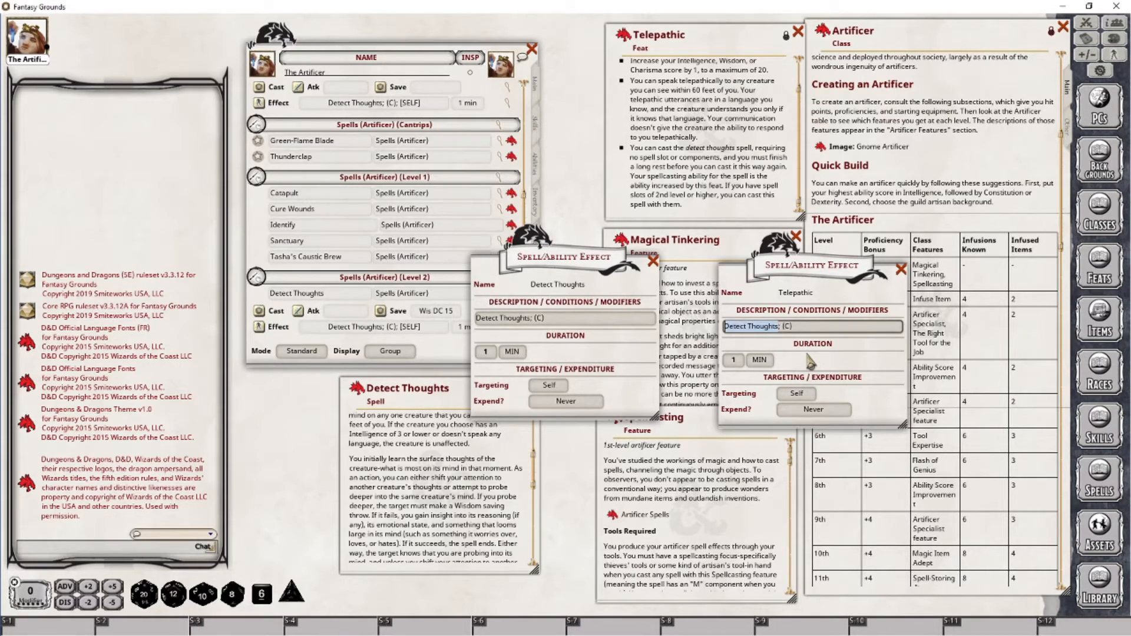
key("BackSpace")
type("Te")
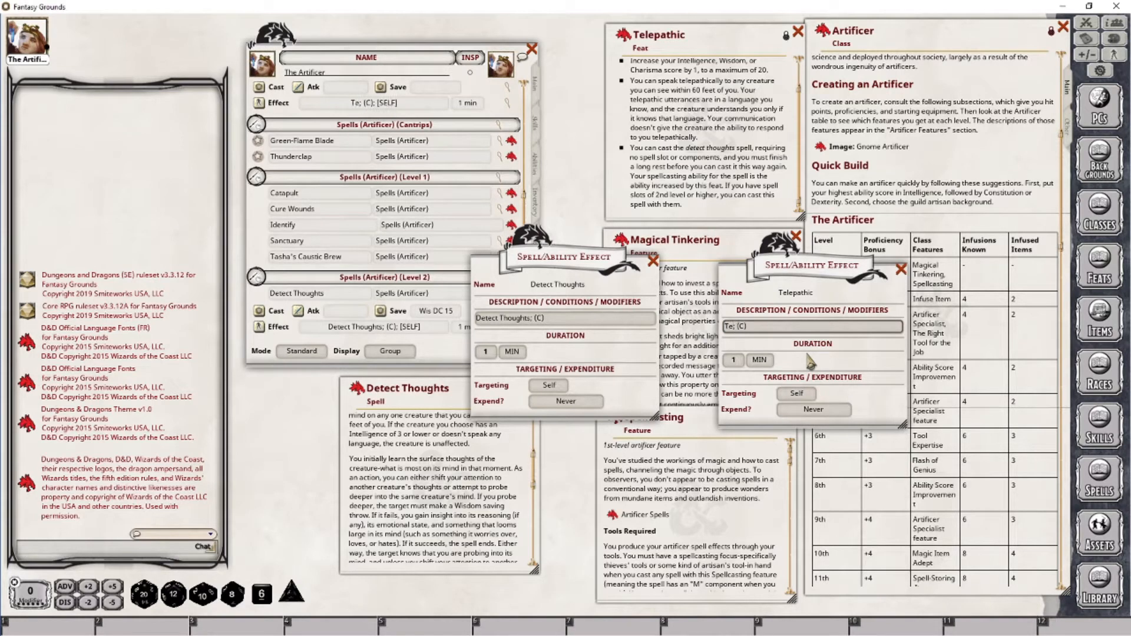
type("lepathic (Detect")
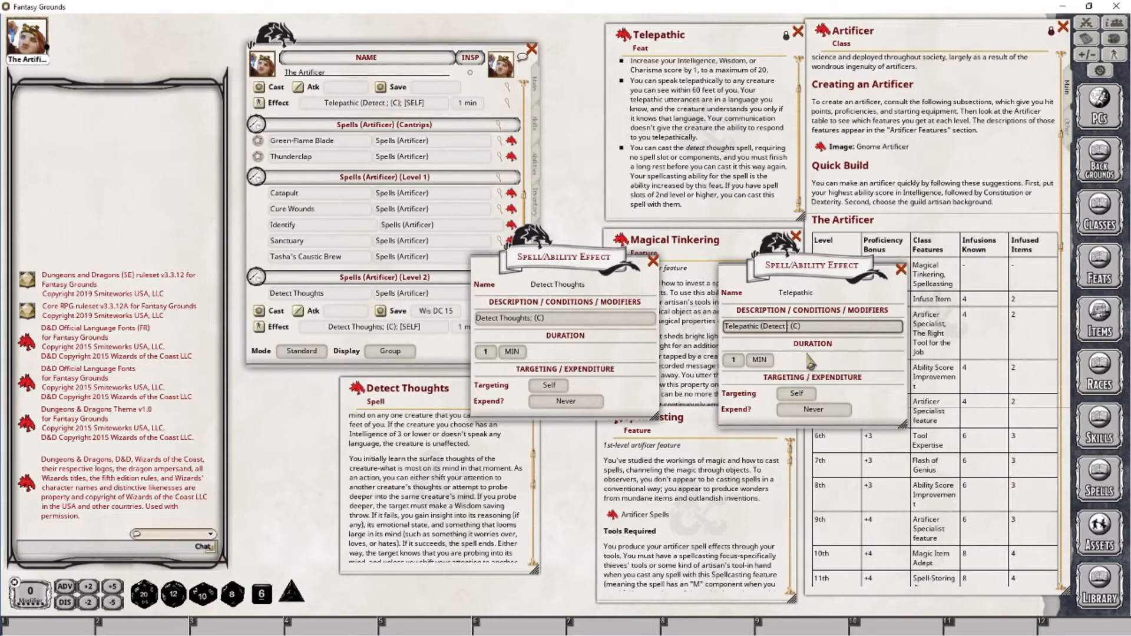
type(" Thouig")
key("BackSpace")
key("BackSpace")
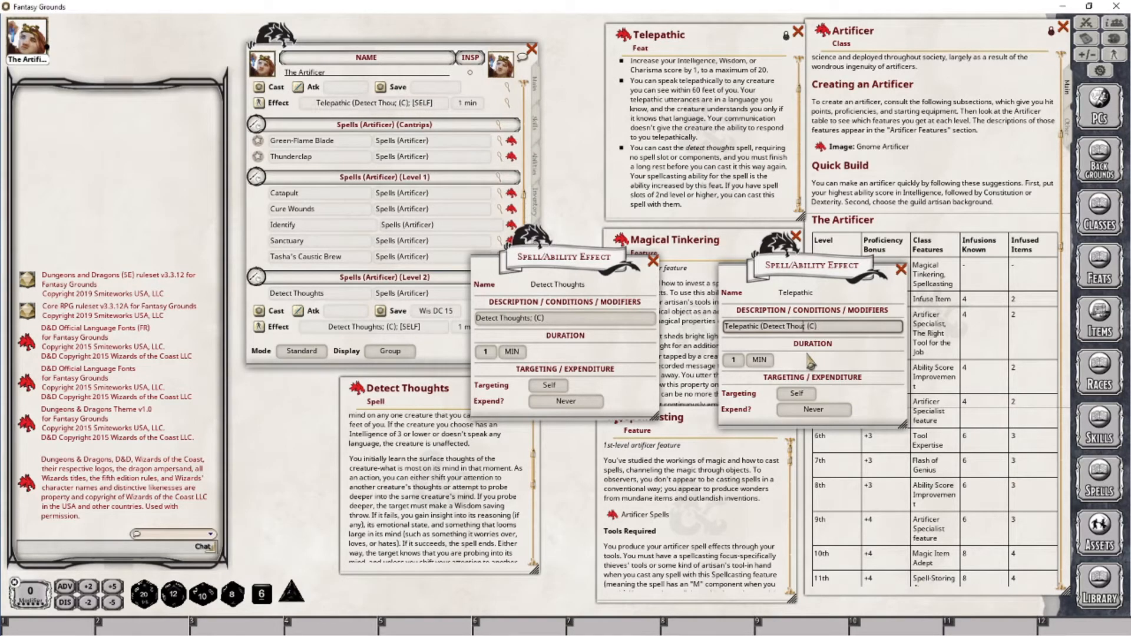
type("ghts)")
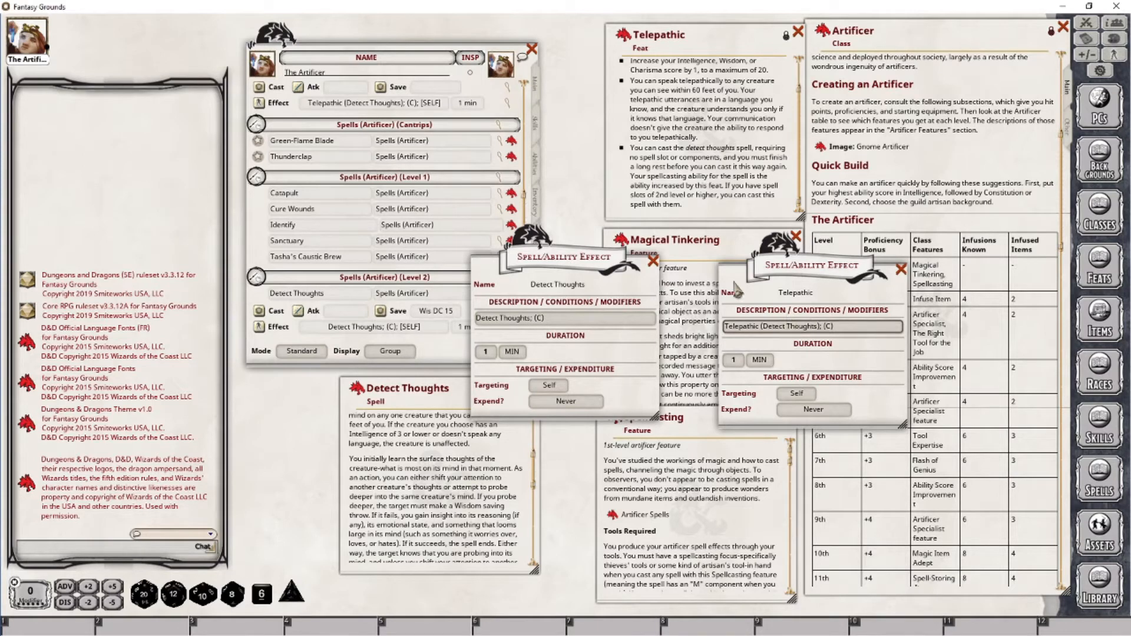
Close both the Detect Thoughts and Telepathic effect editors
left_click(652, 261)
left_click_drag(787, 259, 882, 253)
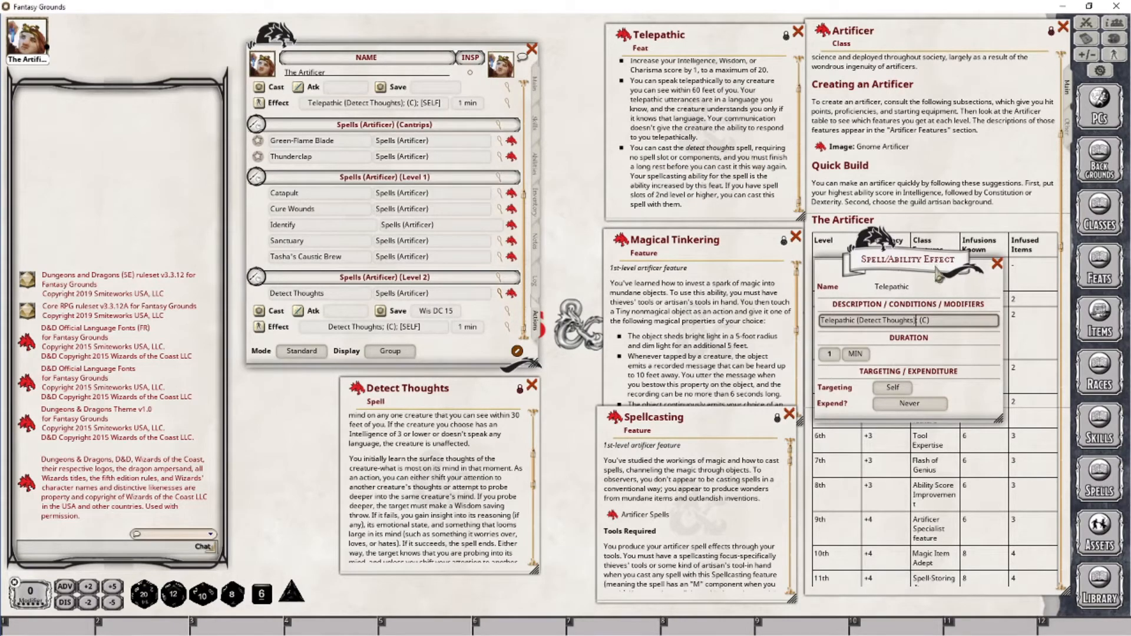
left_click_drag(899, 260, 655, 280)
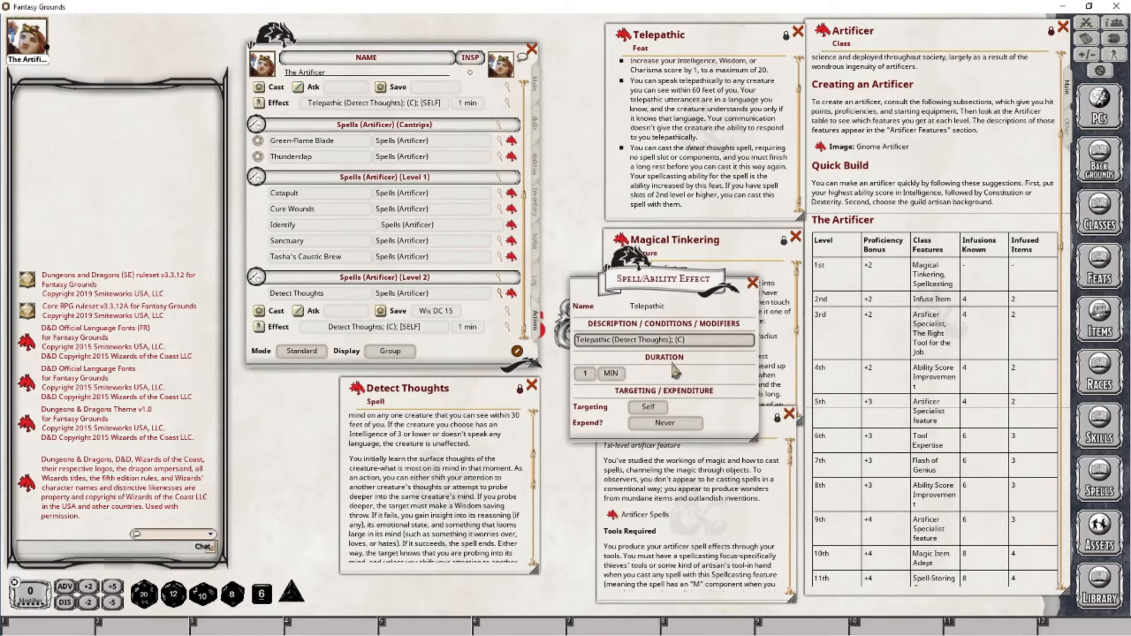
scroll(483, 503, "up", 3)
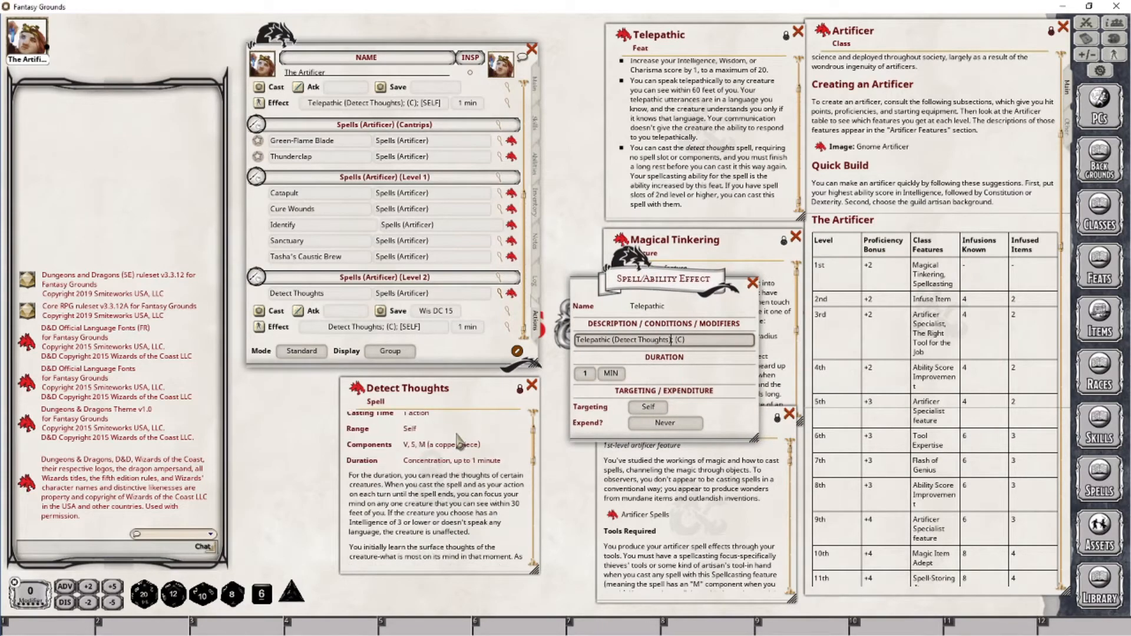
left_click_drag(662, 281, 627, 309)
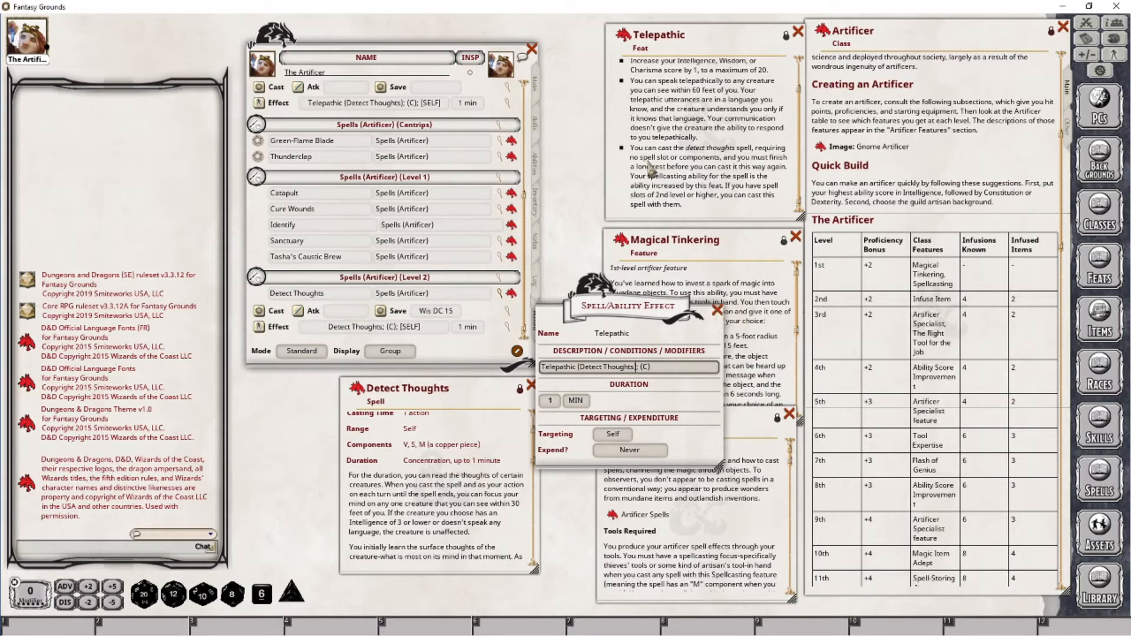
left_click(717, 311)
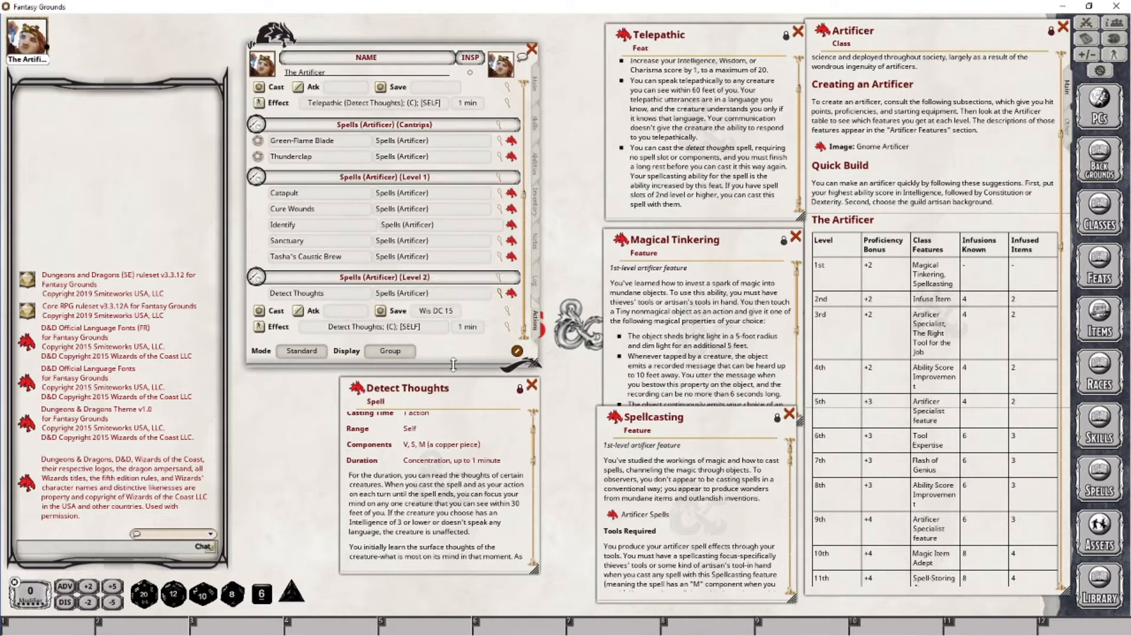
Read through the Detect Thoughts spell description
scroll(463, 524, "down", 10)
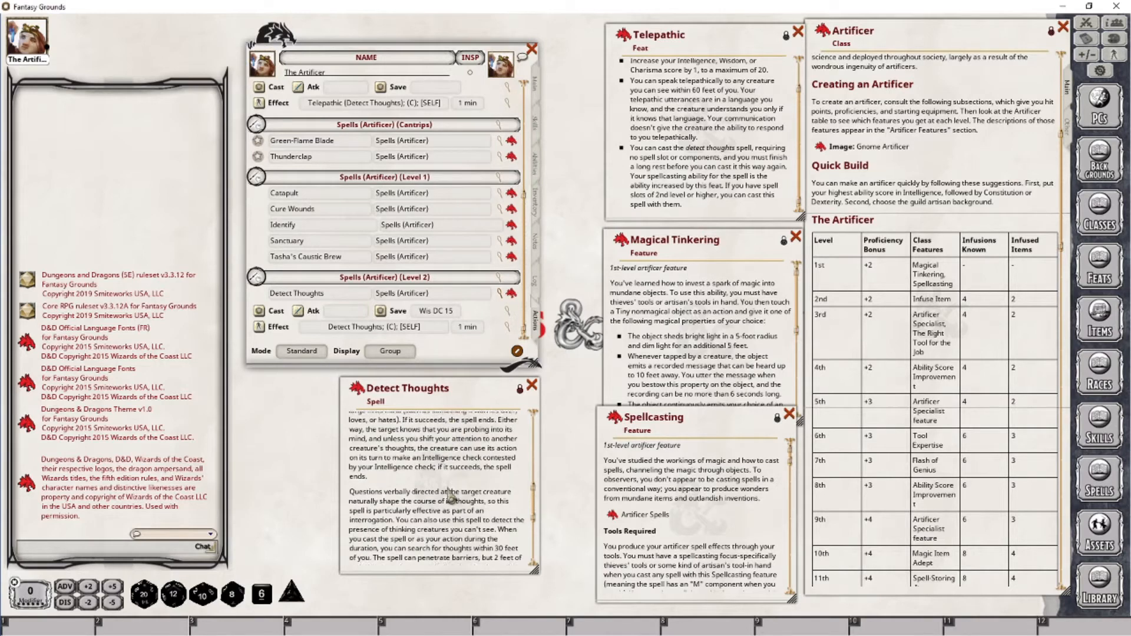
scroll(451, 496, "down", 1)
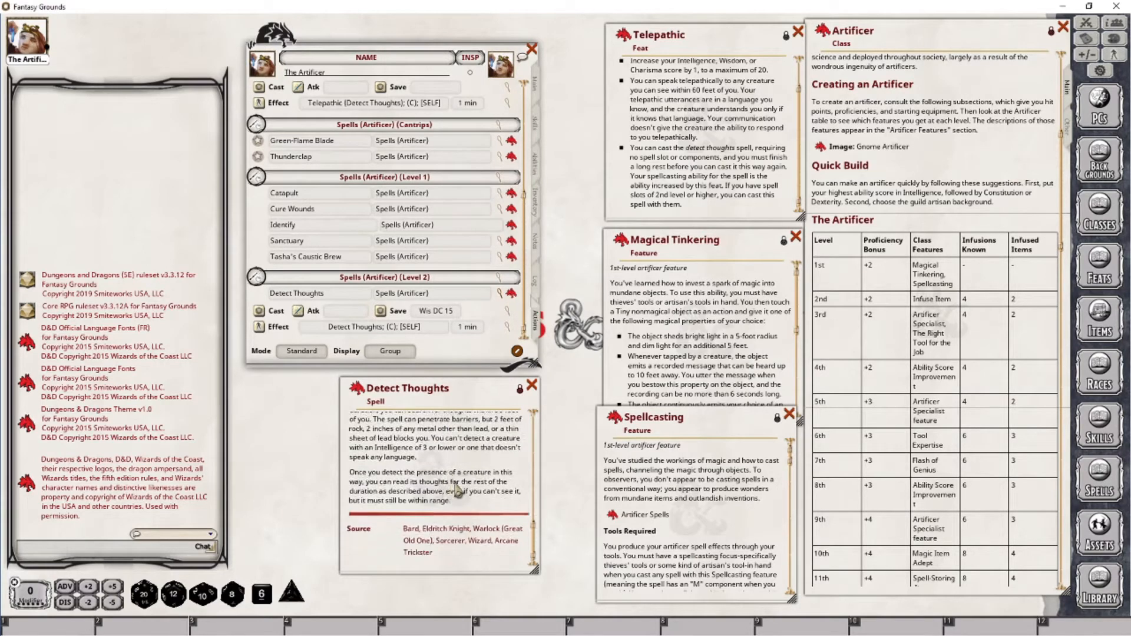
scroll(516, 537, "up", 3)
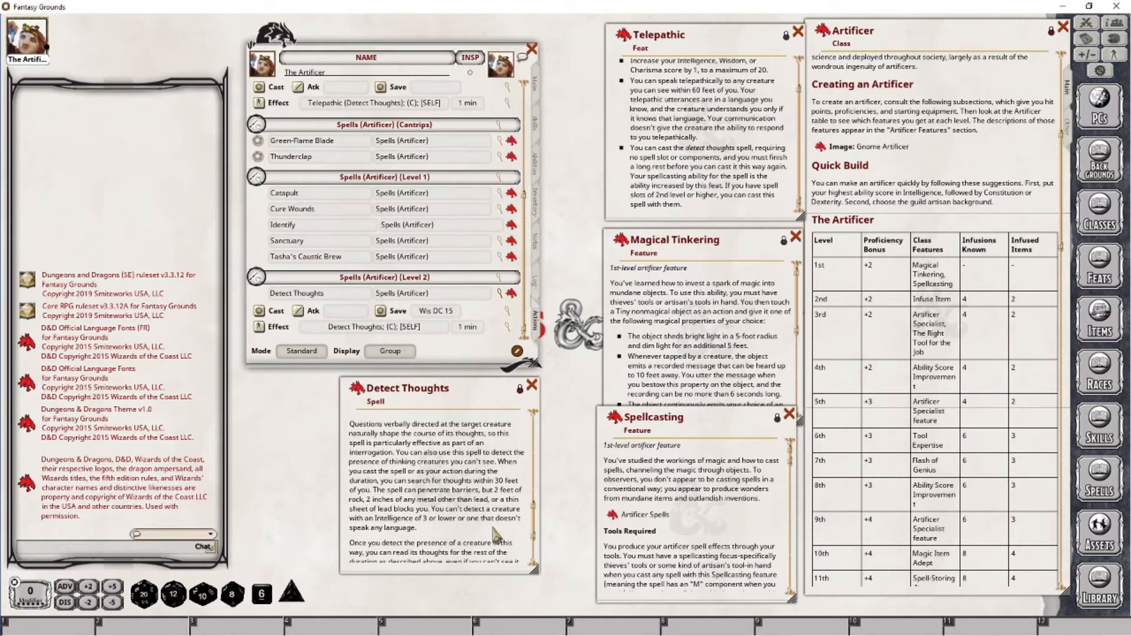
scroll(494, 530, "up", 3)
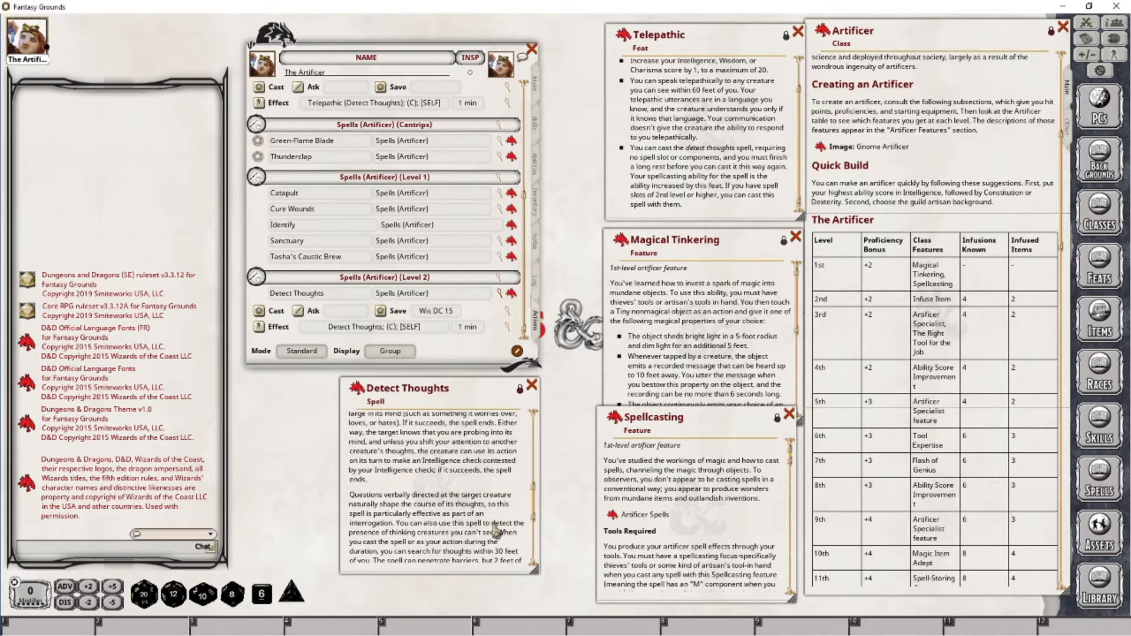
scroll(495, 531, "up", 5)
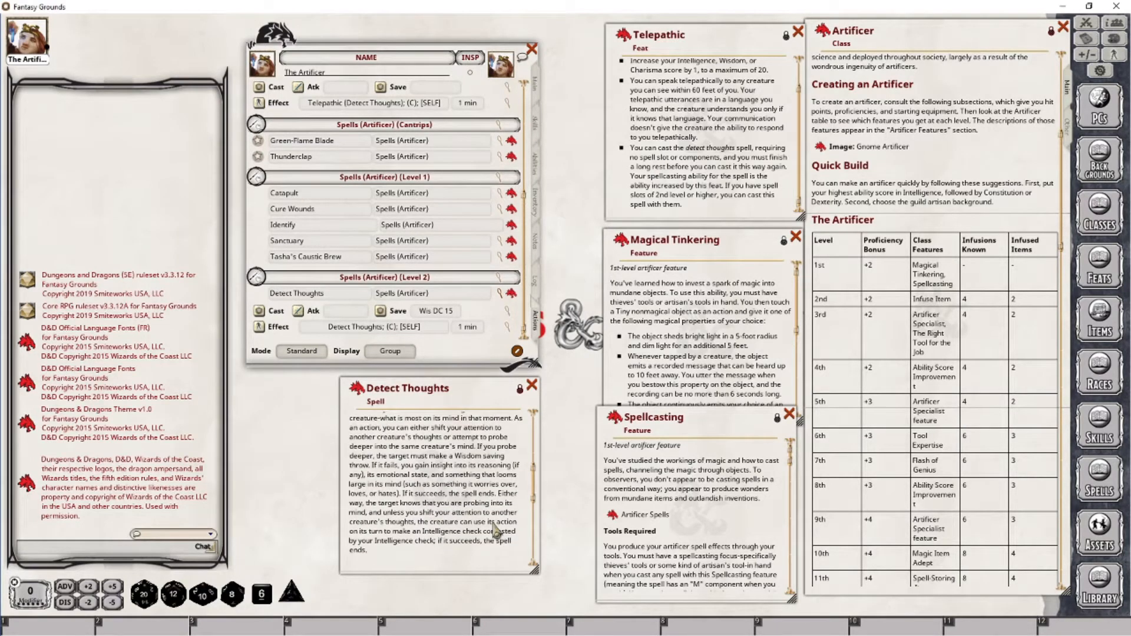
scroll(427, 483, "up", 2)
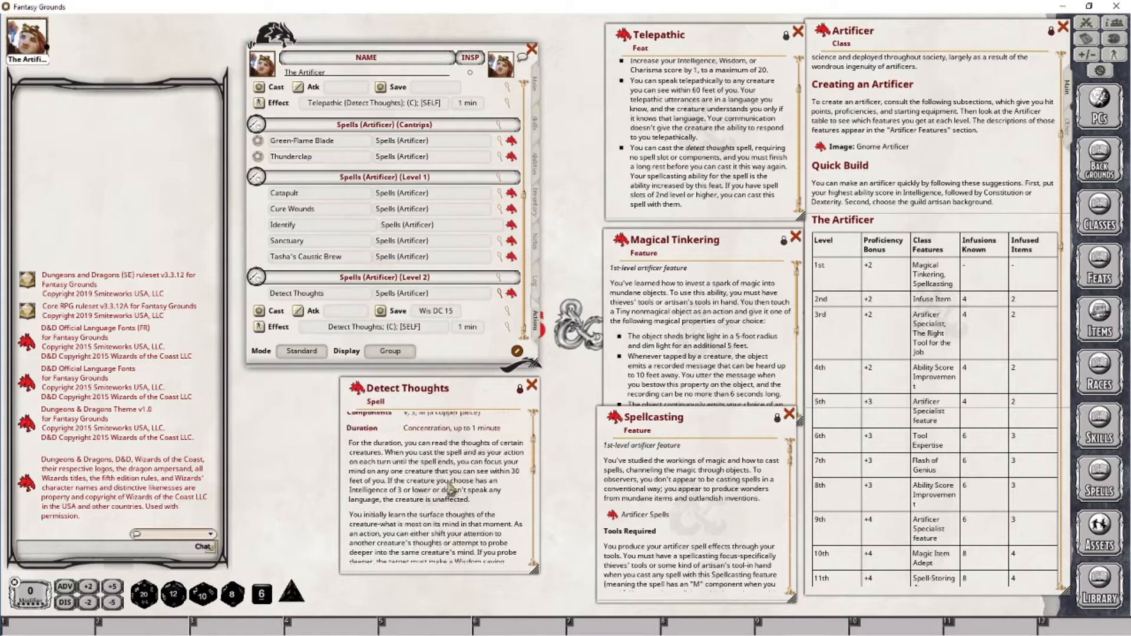
scroll(406, 456, "down", 9)
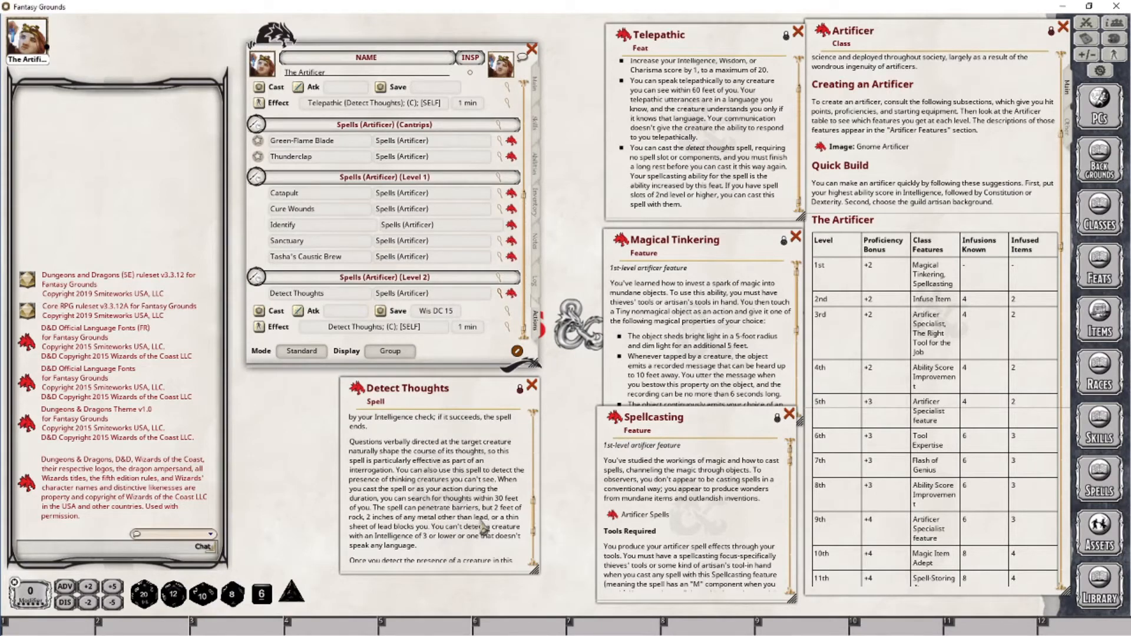
scroll(484, 526, "down", 3)
scroll(480, 524, "down", 1)
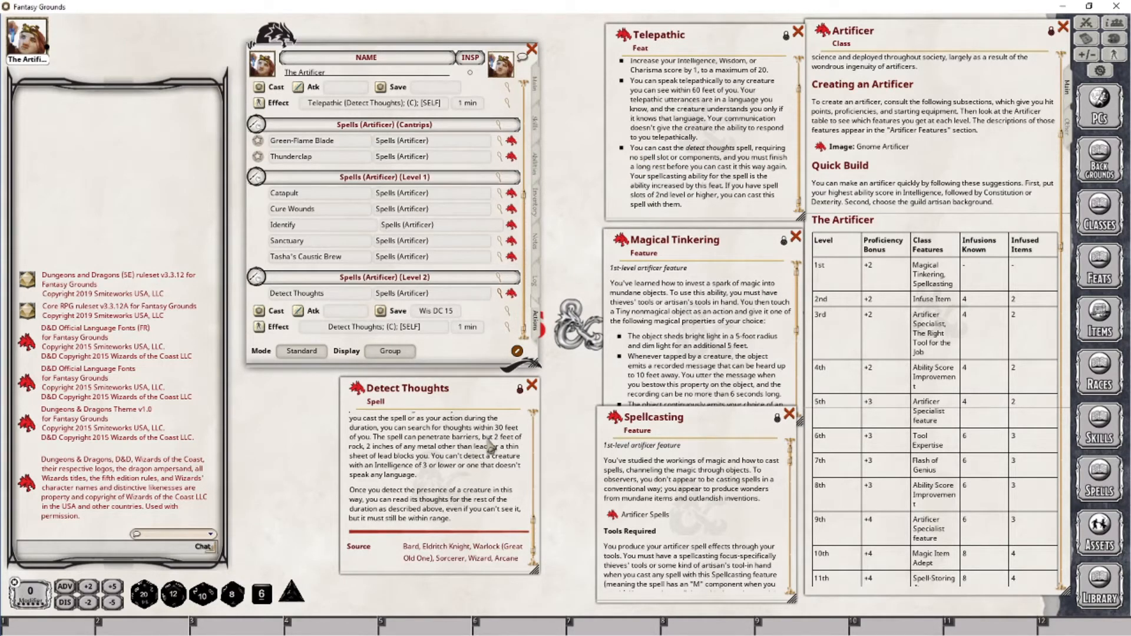
Set the Telepathic cast action's save type to Wis with a DC base of 8 + Ability
scroll(405, 234, "up", 2)
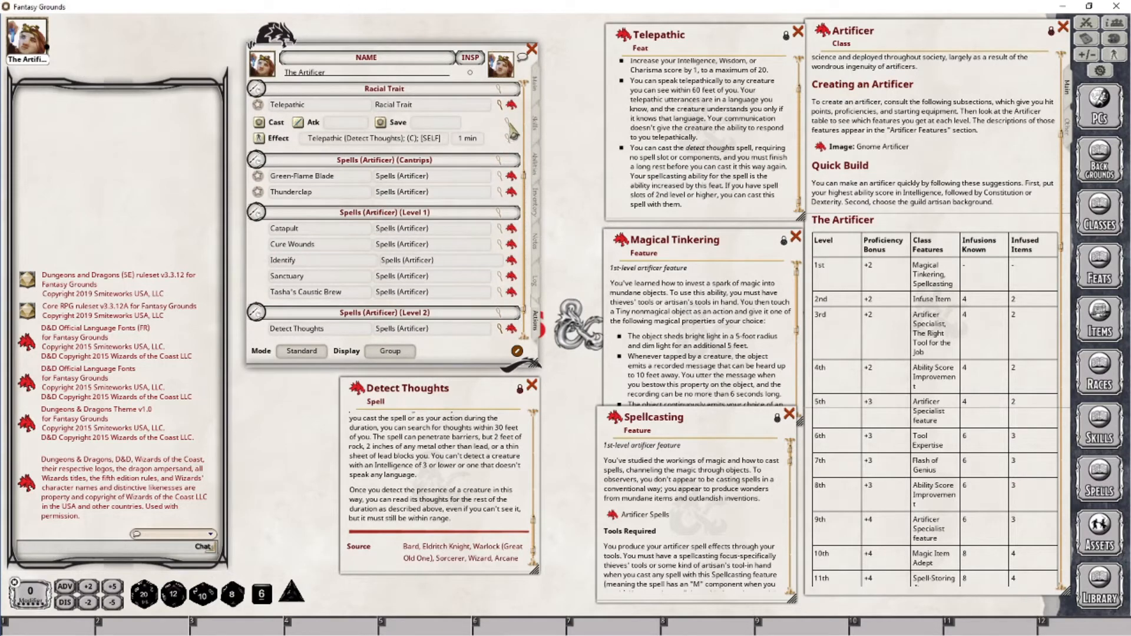
left_click(508, 126)
left_click_drag(552, 246, 628, 329)
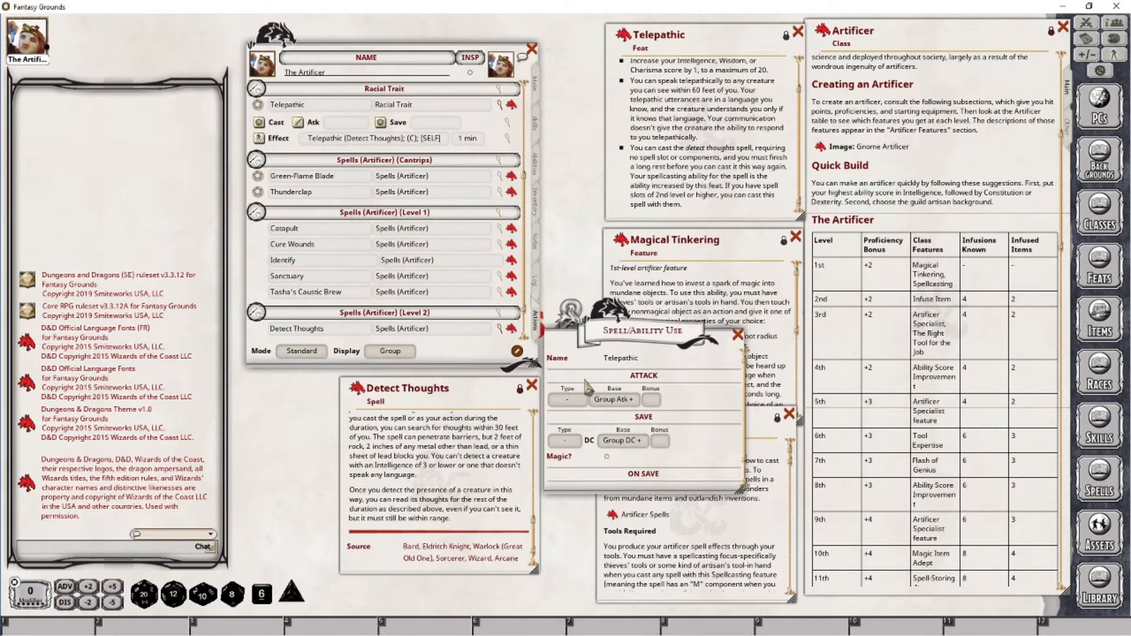
left_click(578, 442)
left_click(623, 441)
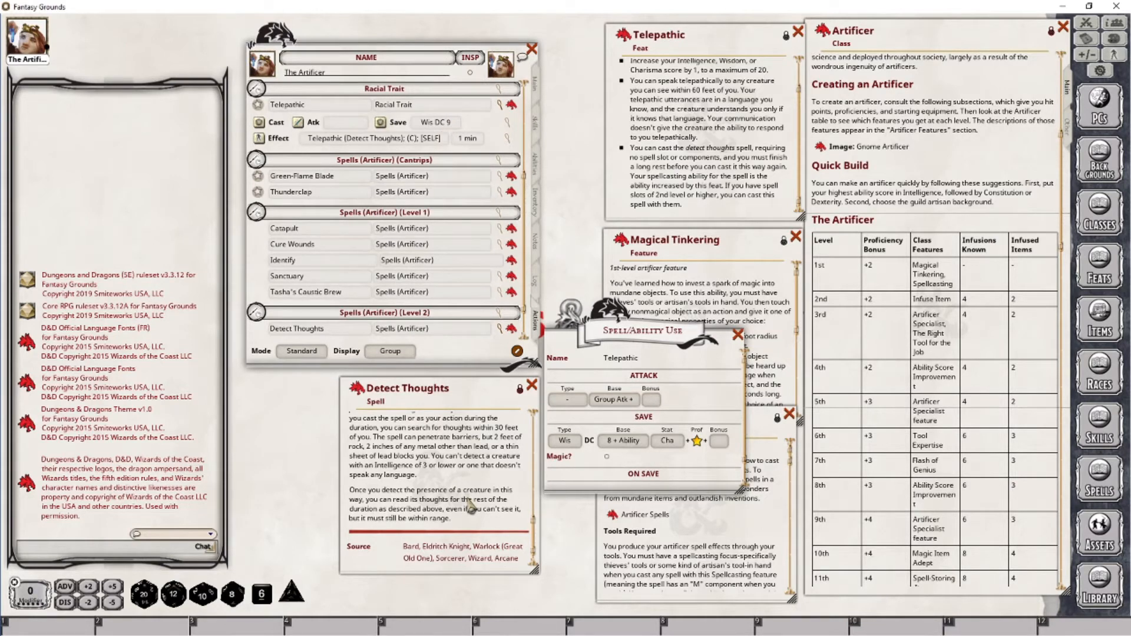
left_click(737, 334)
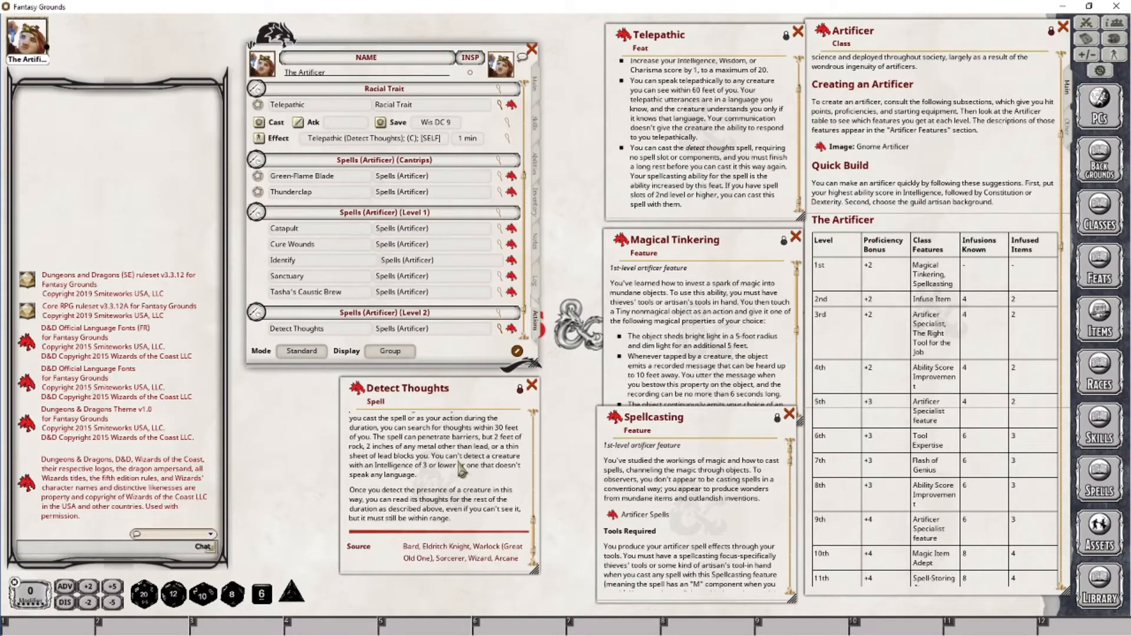
Review the Detect Thoughts spell text once more and close its window
scroll(460, 468, "up", 3)
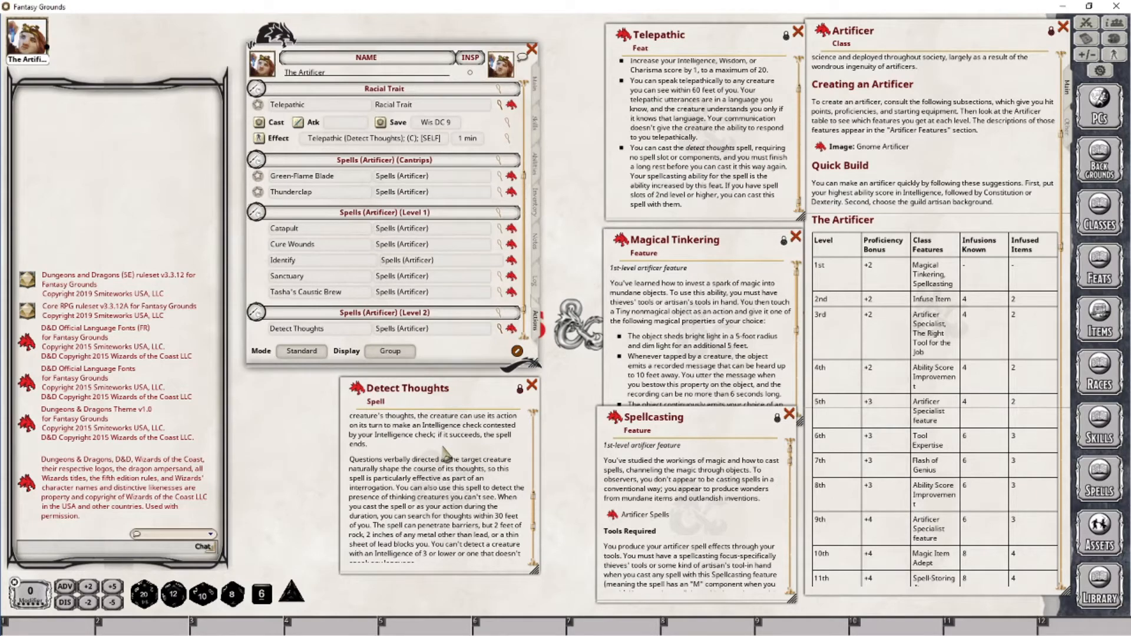
scroll(454, 469, "up", 5)
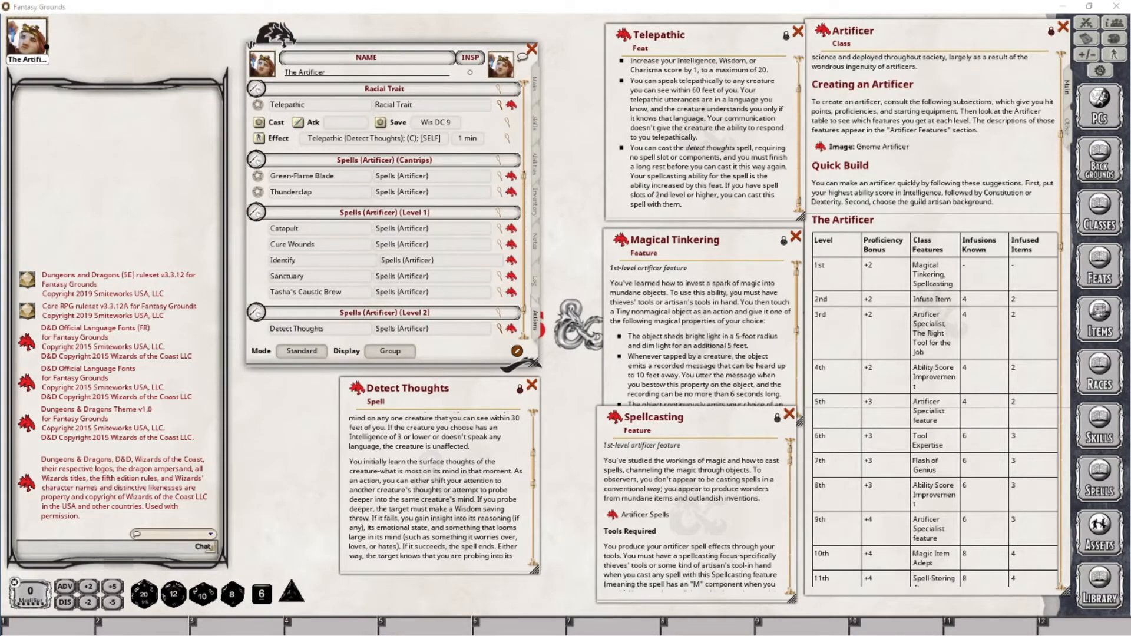
scroll(439, 489, "down", 6)
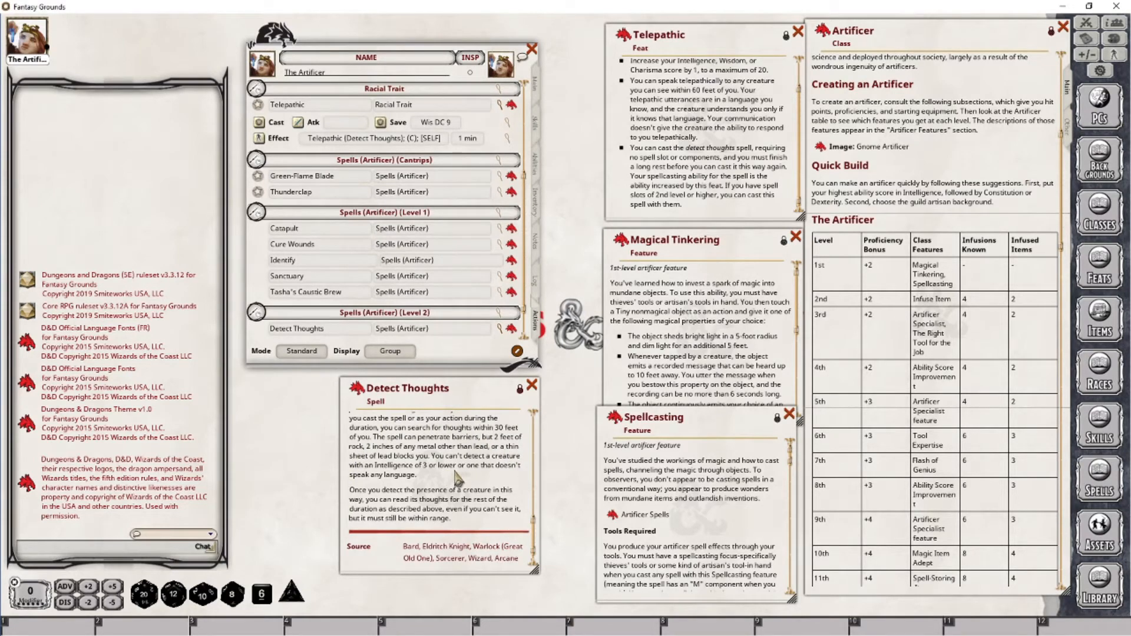
scroll(454, 492, "up", 3)
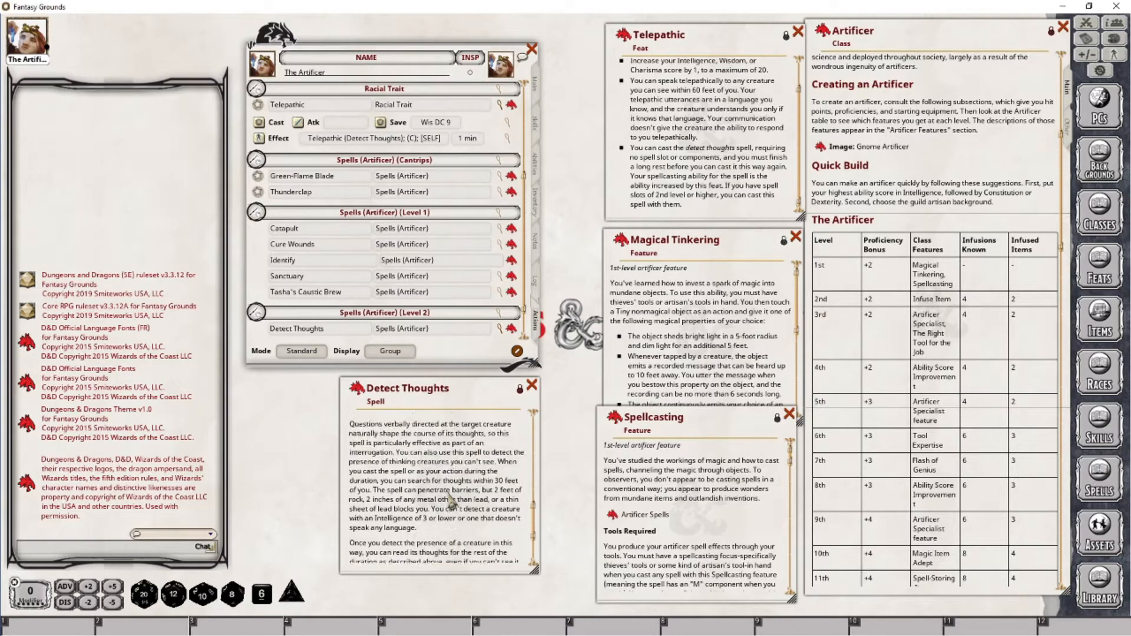
scroll(459, 483, "up", 6)
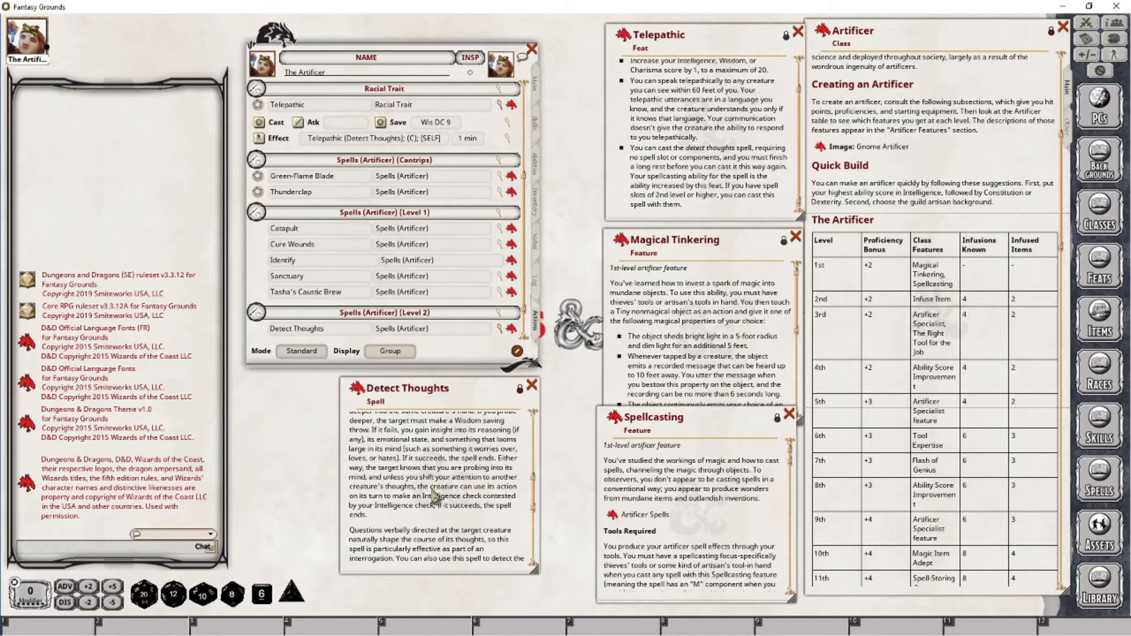
scroll(443, 501, "up", 2)
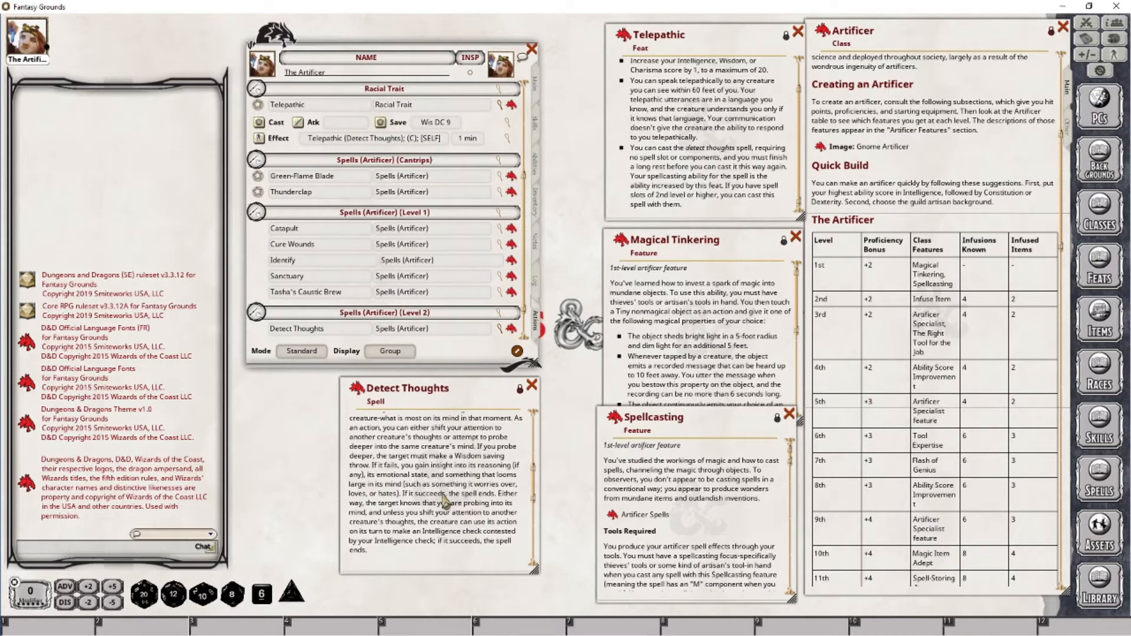
scroll(446, 449, "down", 3)
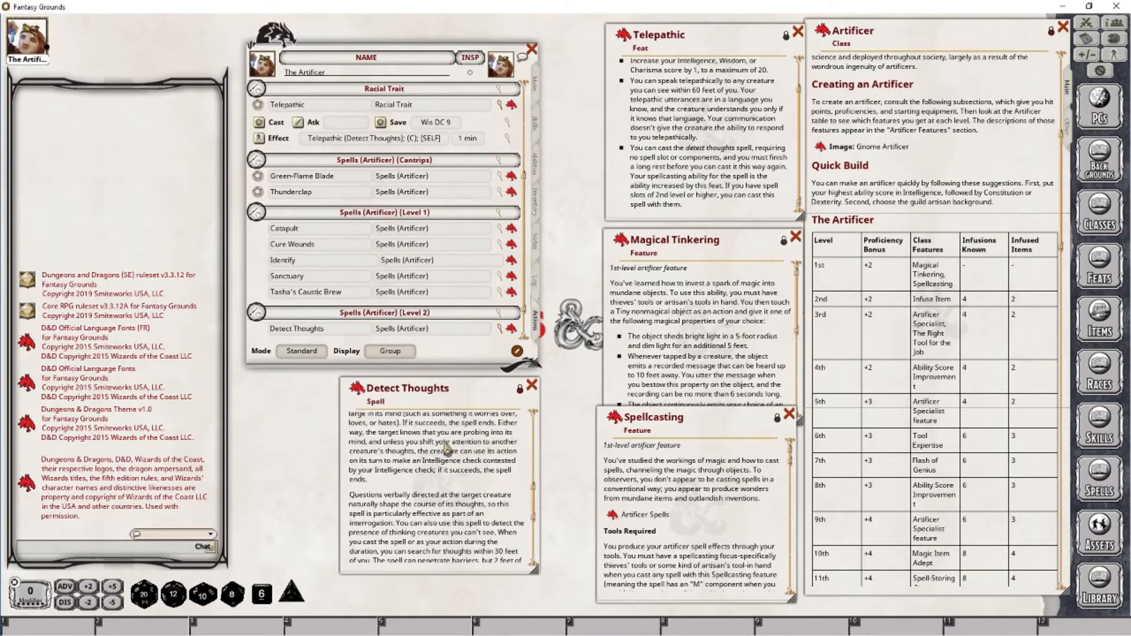
scroll(446, 449, "down", 3)
scroll(462, 315, "down", 2)
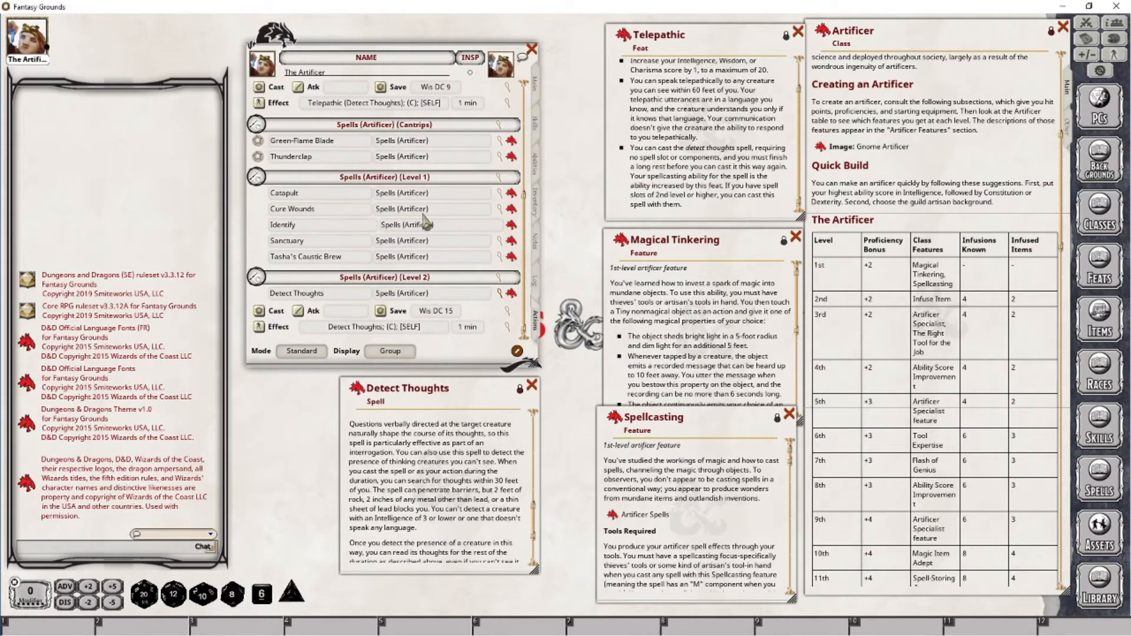
scroll(425, 222, "up", 4)
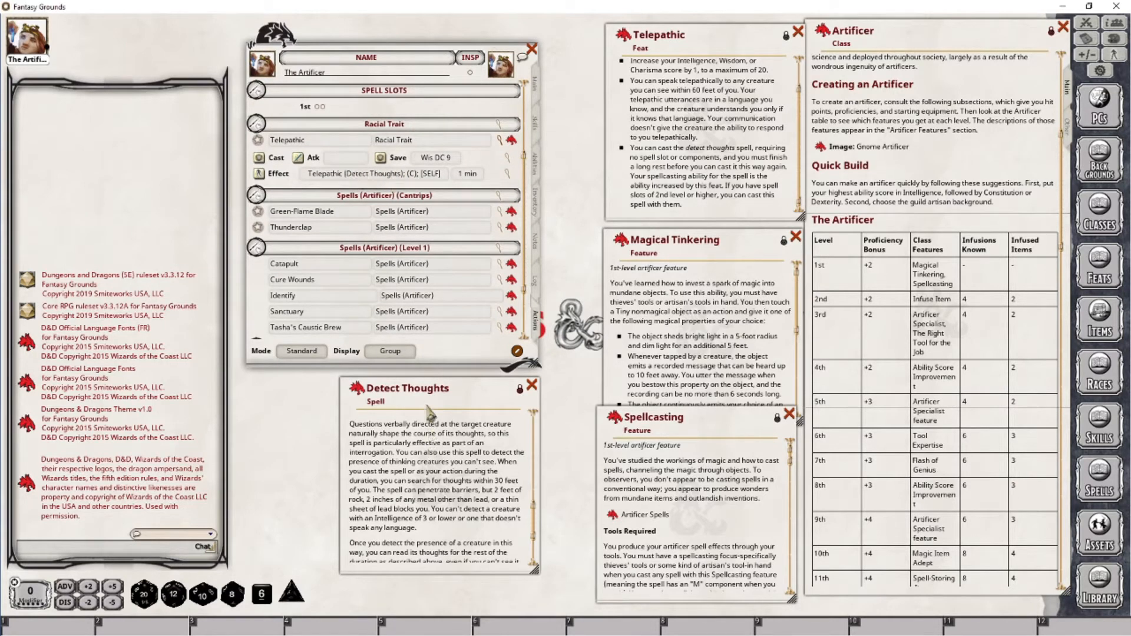
left_click(533, 385)
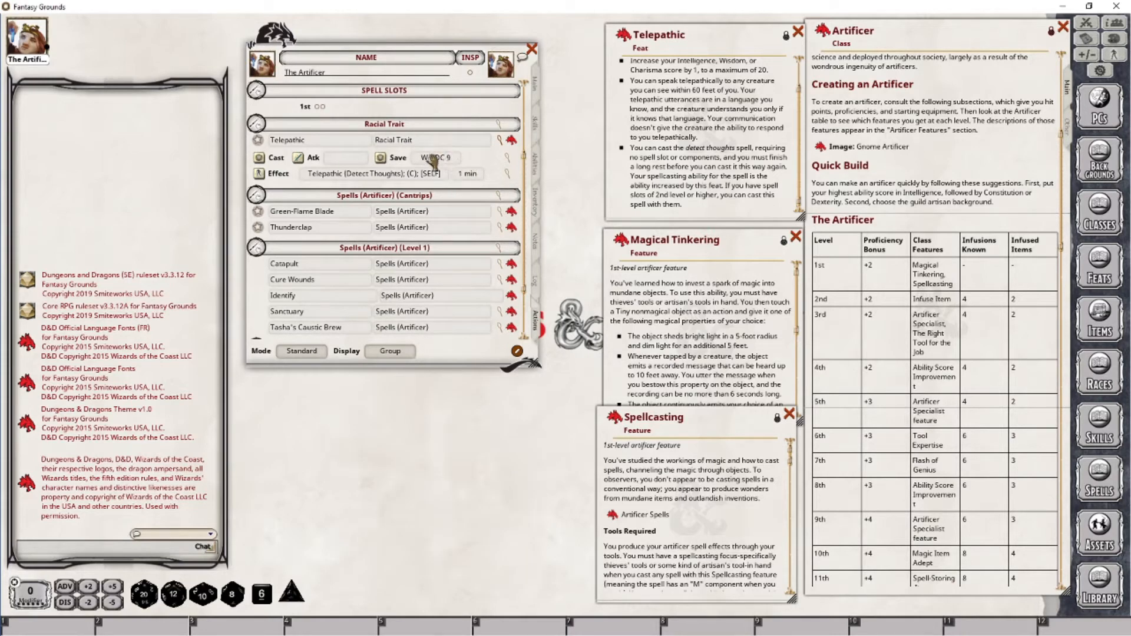
Delete the Detect Thoughts spell from the level 2 spells in the actions list
scroll(483, 274, "down", 3)
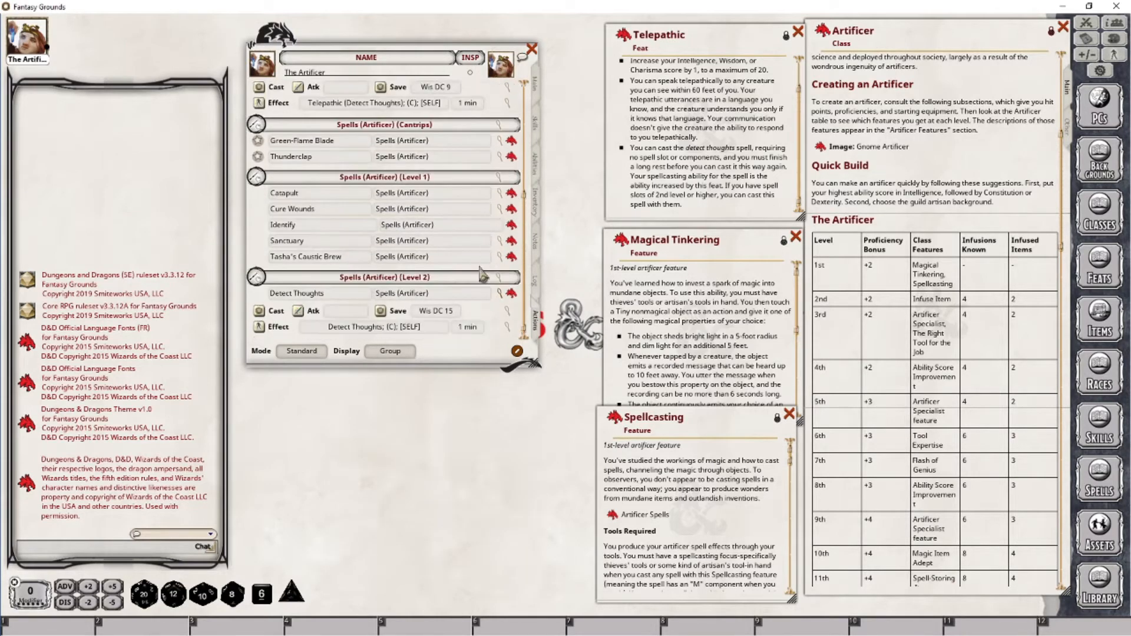
right_click(414, 292)
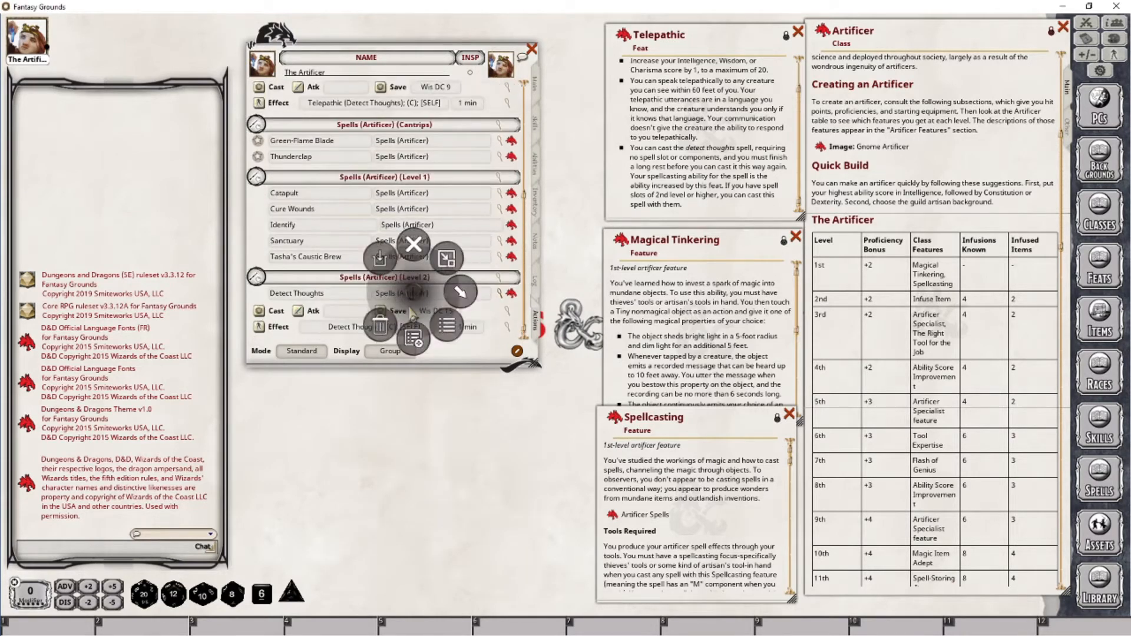
left_click(384, 325)
left_click(340, 322)
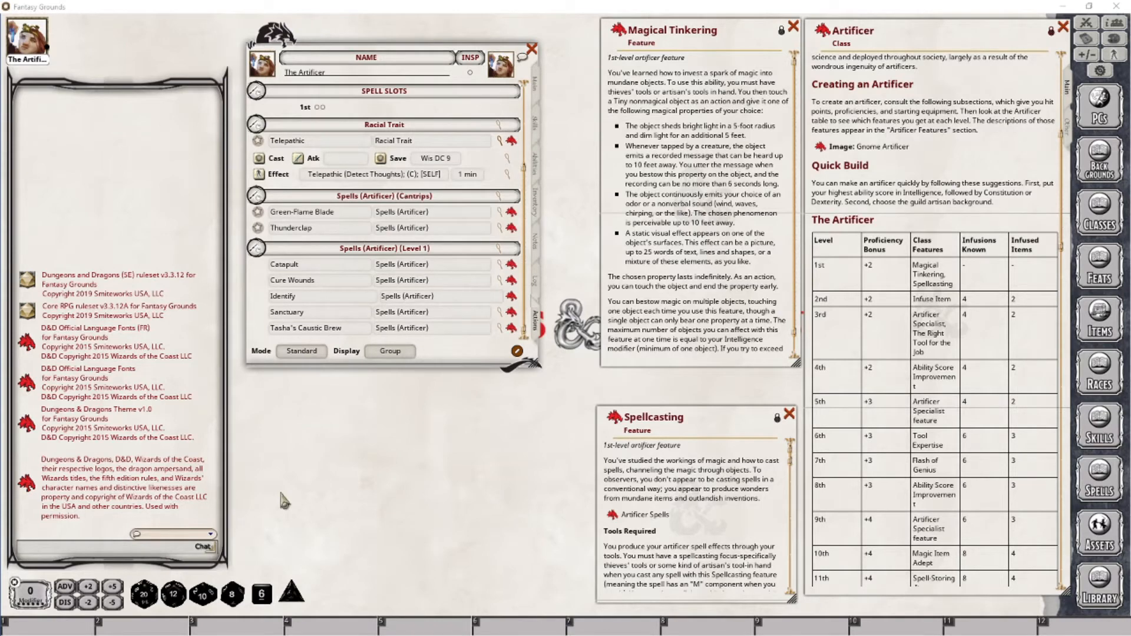
Post the Magical Tinkering feature from the character's abilities list to the chat
scroll(673, 324, "down", 1)
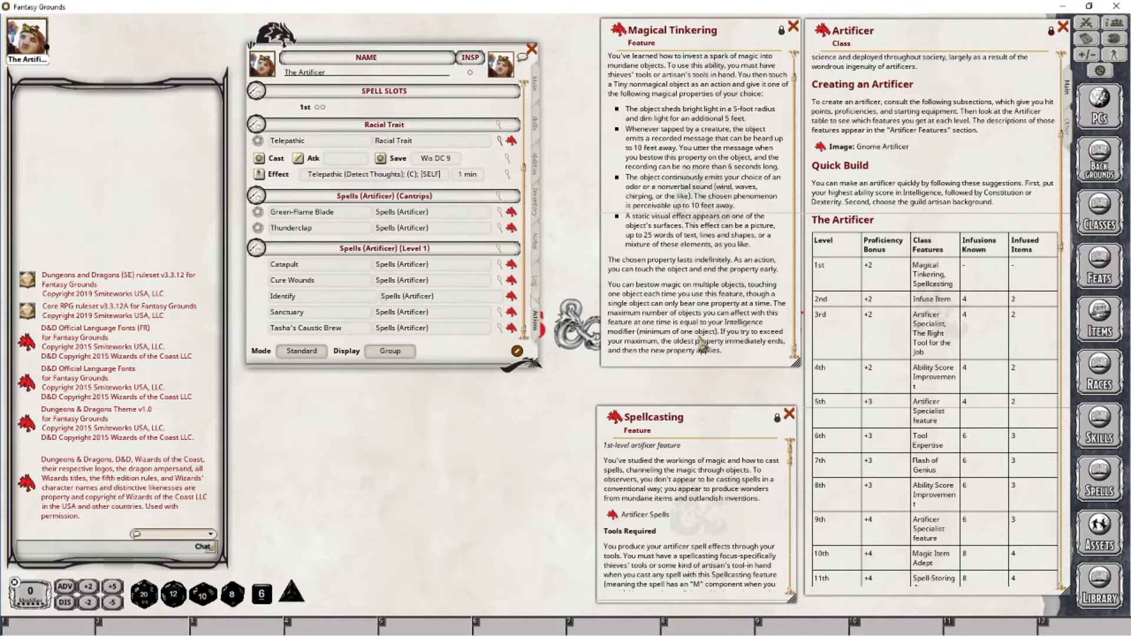
left_click(536, 87)
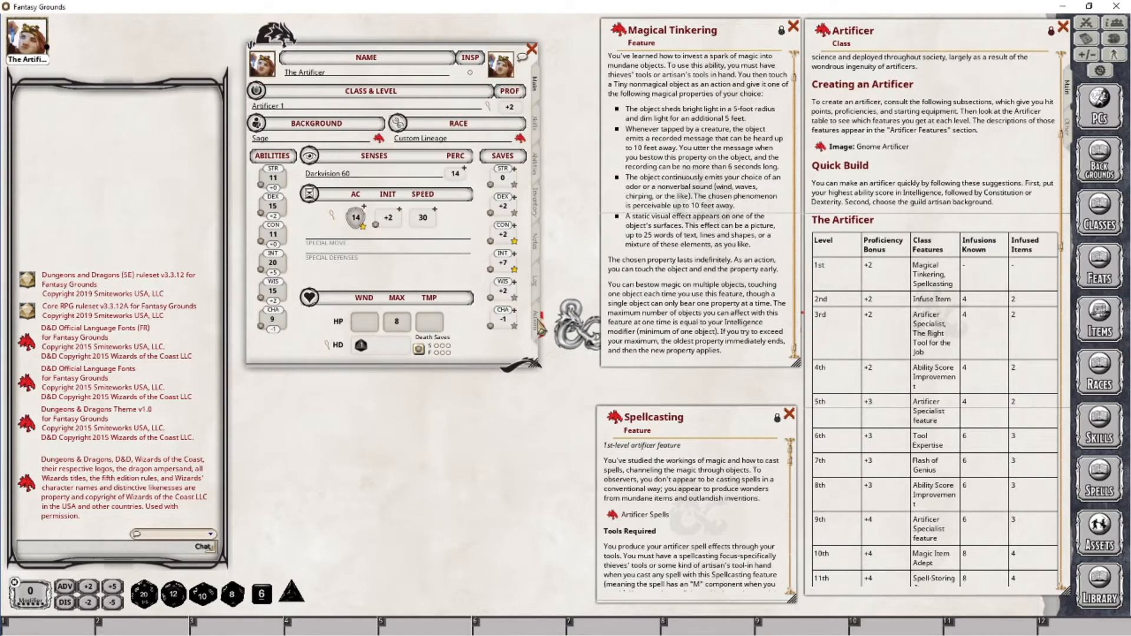
left_click(538, 323)
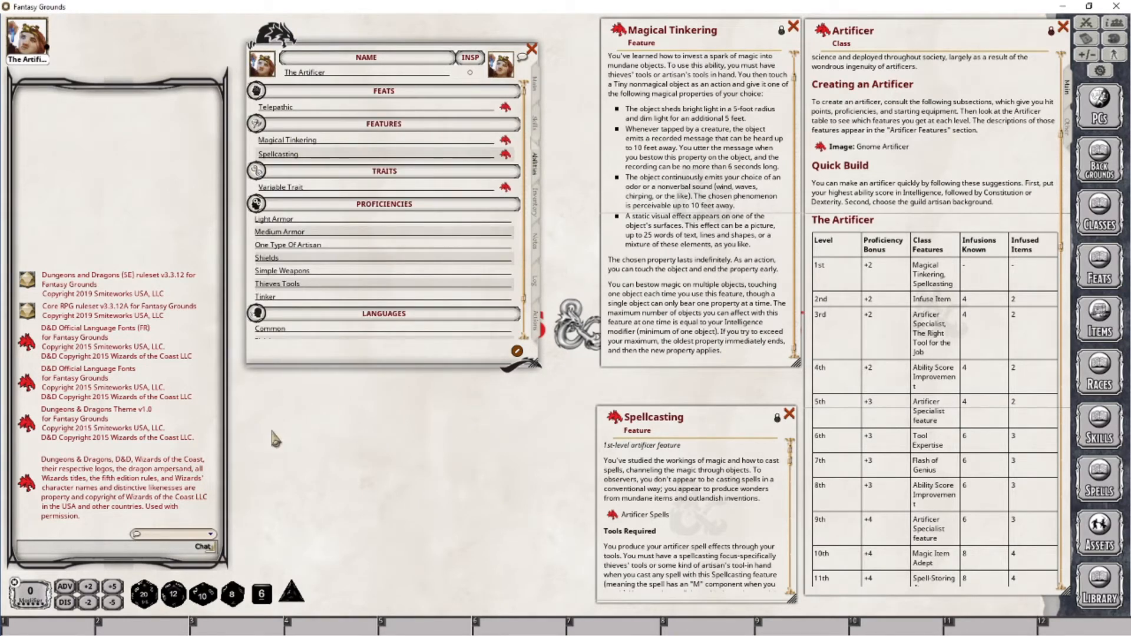
left_click_drag(505, 145, 141, 472)
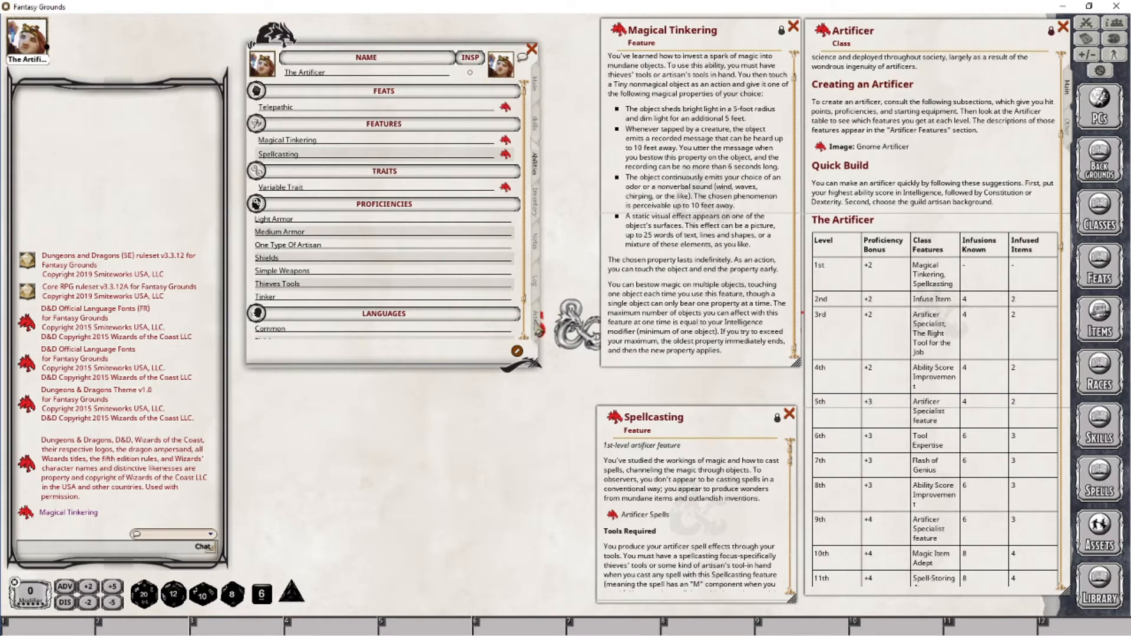
Add Magical Tinkering as a power on the Actions tab and set its group to Artificer
left_click(538, 329)
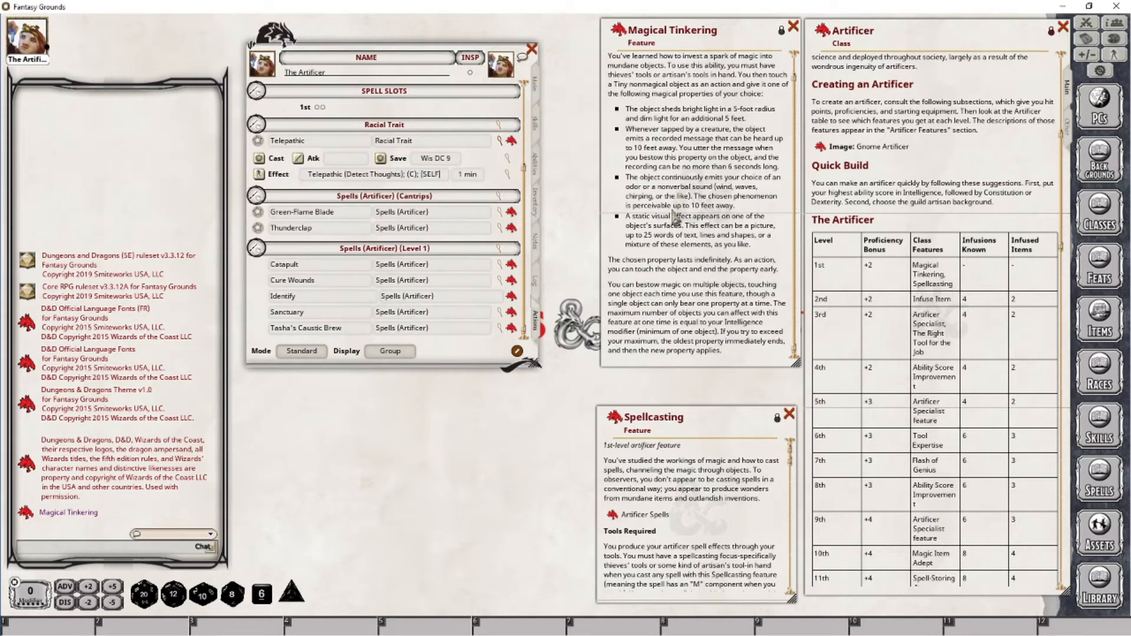
scroll(673, 228, "up", 1)
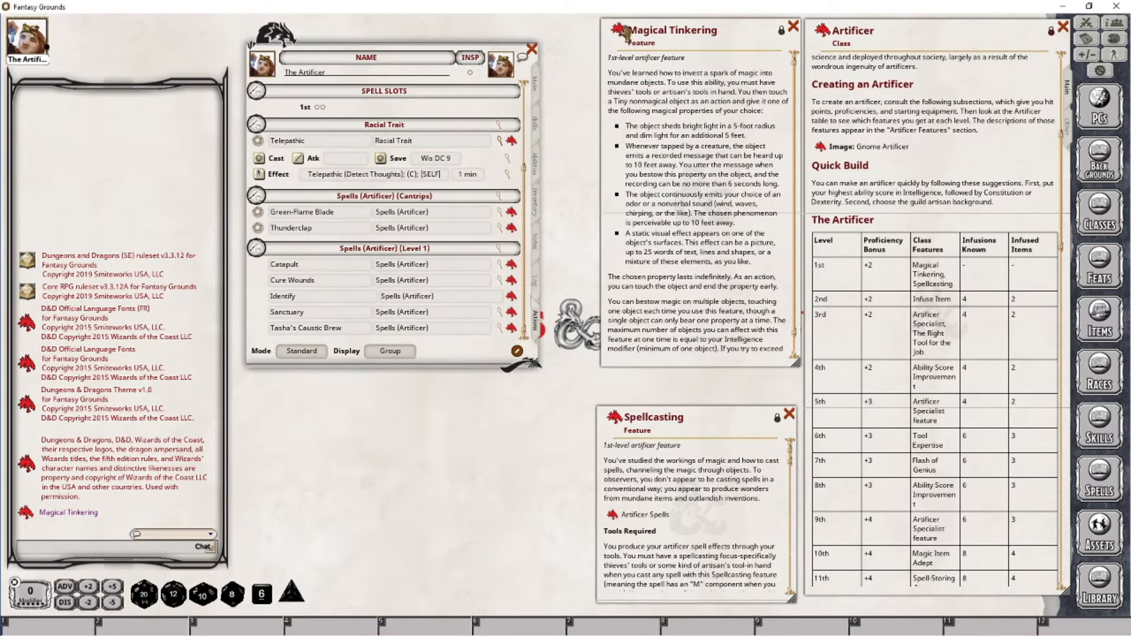
left_click_drag(617, 29, 451, 307)
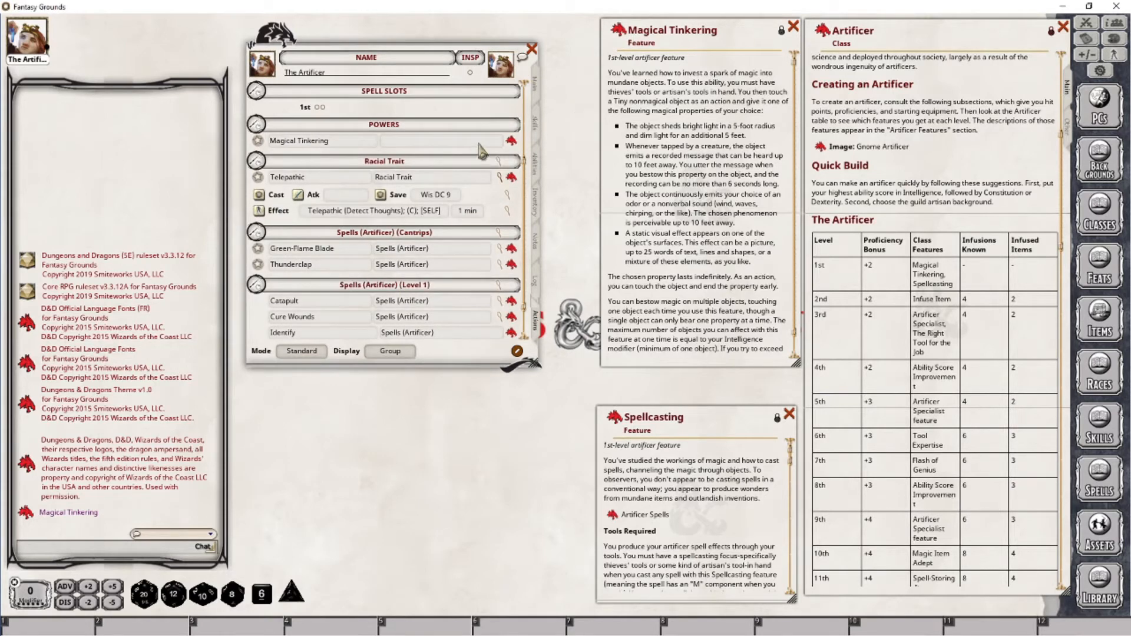
left_click(422, 143)
type("Artificer")
Use the Magical Tinkering power and share it in chat, then close the Magical Tinkering window
scroll(726, 194, "down", 1)
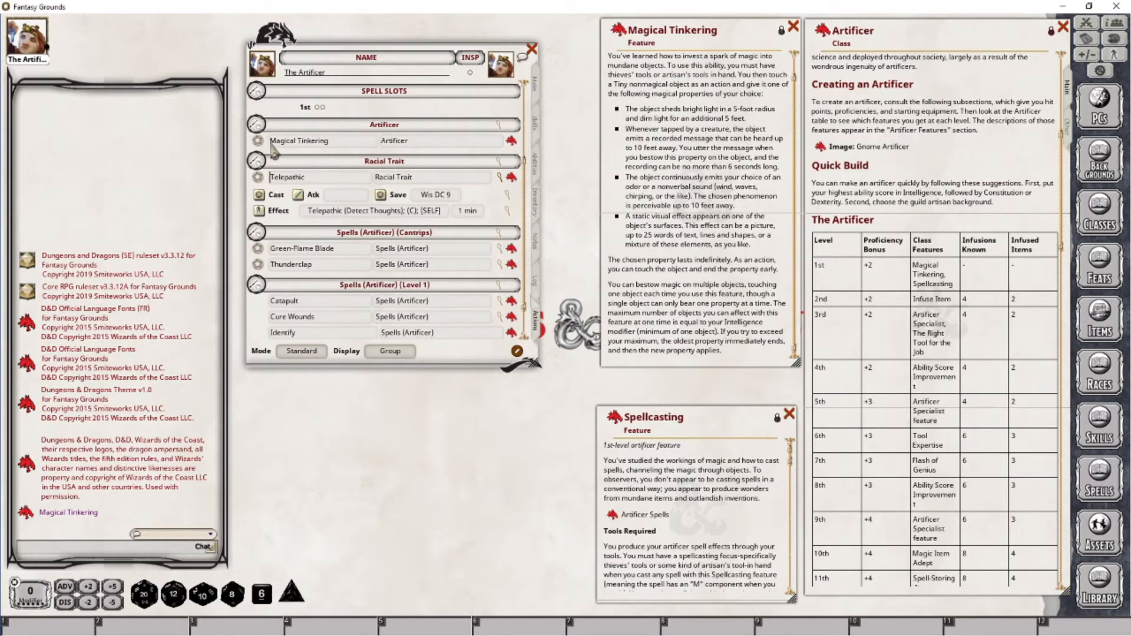
left_click(260, 144)
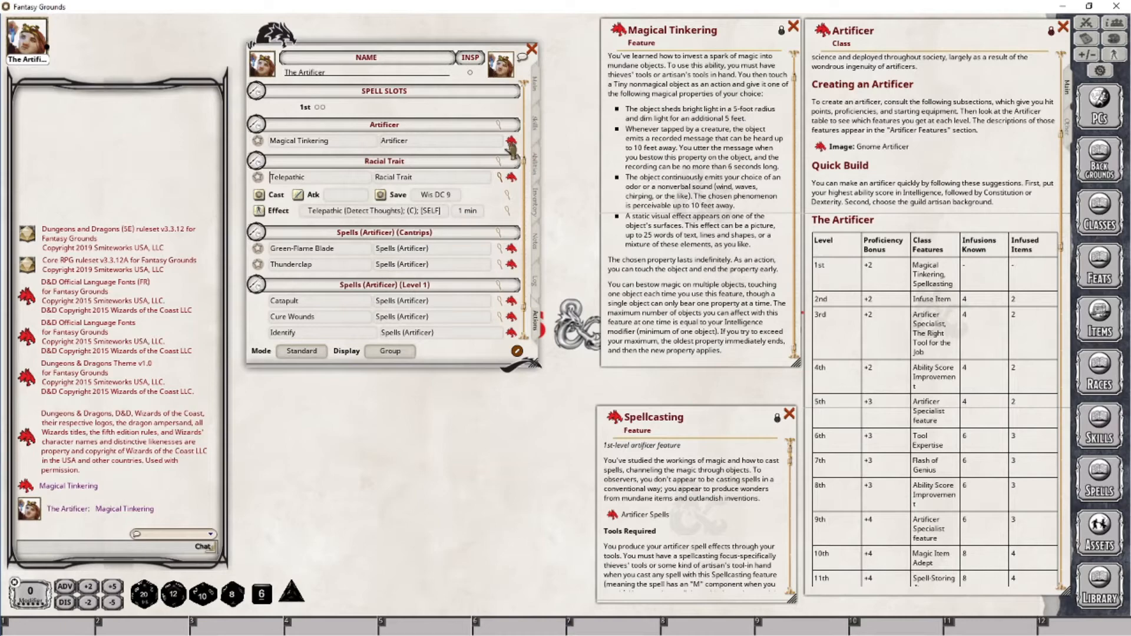
left_click_drag(495, 145, 112, 443)
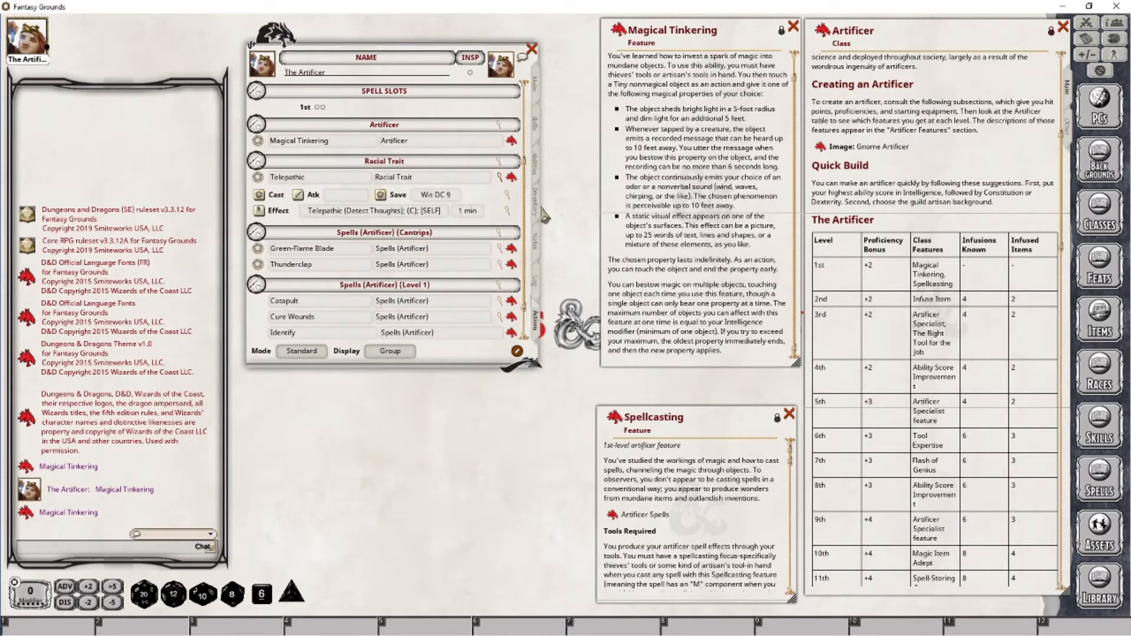
left_click(793, 27)
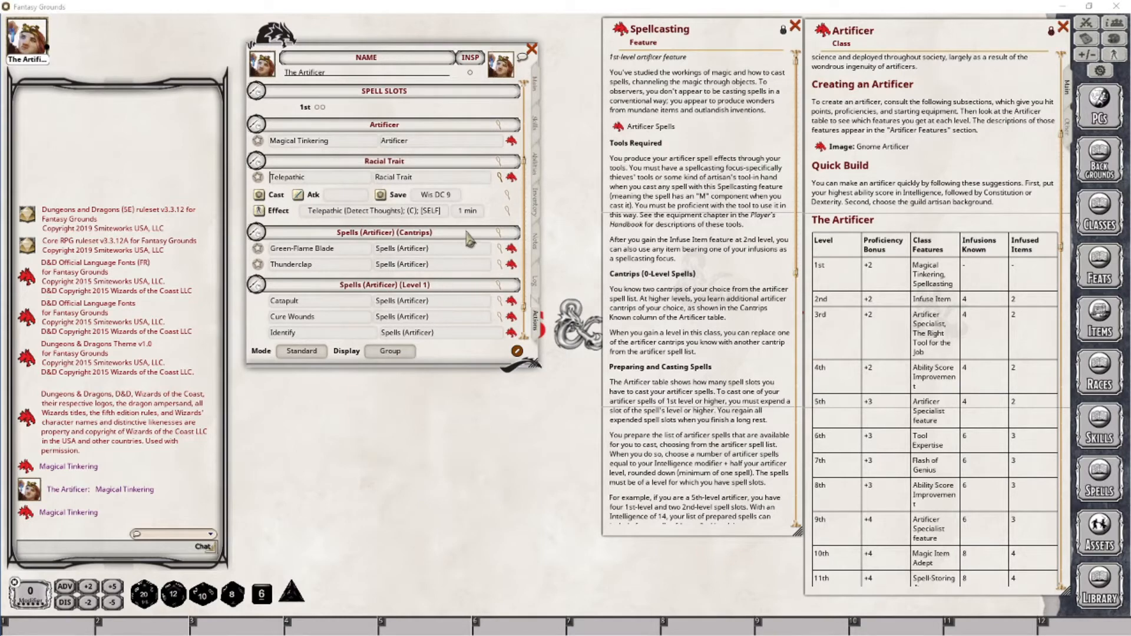
Review the Artificer class level table and spells known by level
scroll(476, 298, "up", 2)
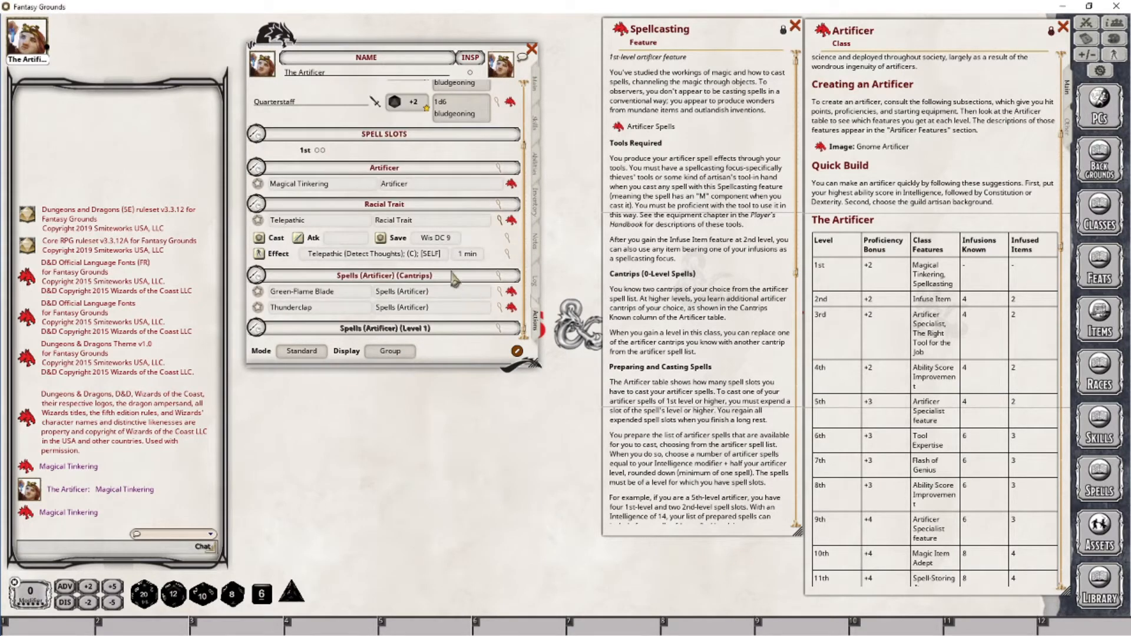
scroll(462, 336, "down", 3)
scroll(434, 198, "down", 1)
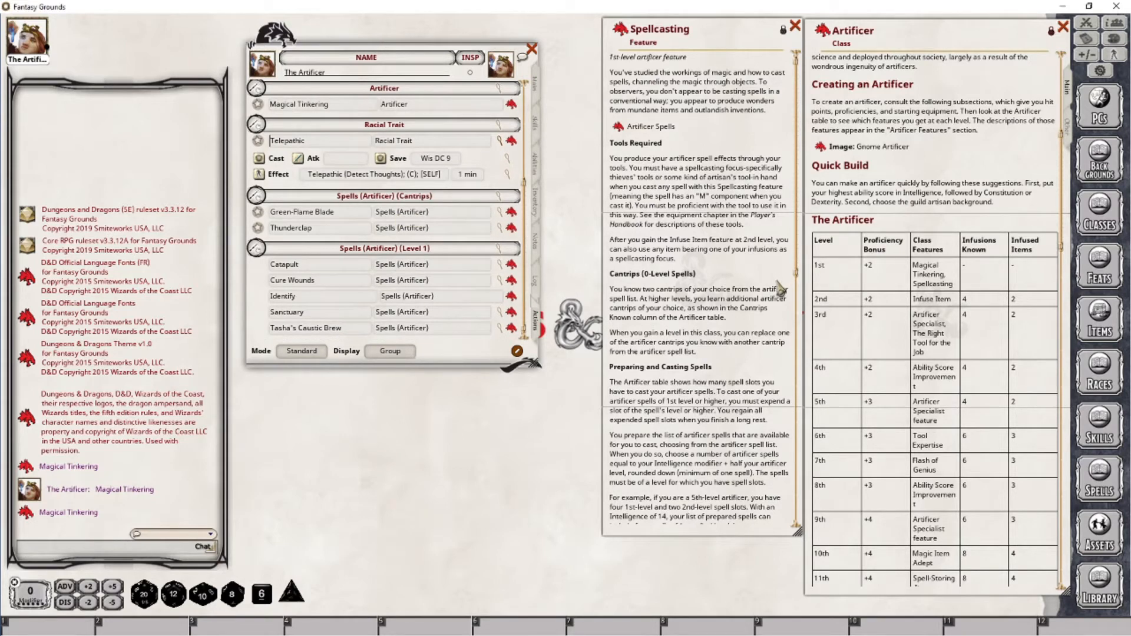
left_click_drag(1064, 176, 1060, 351)
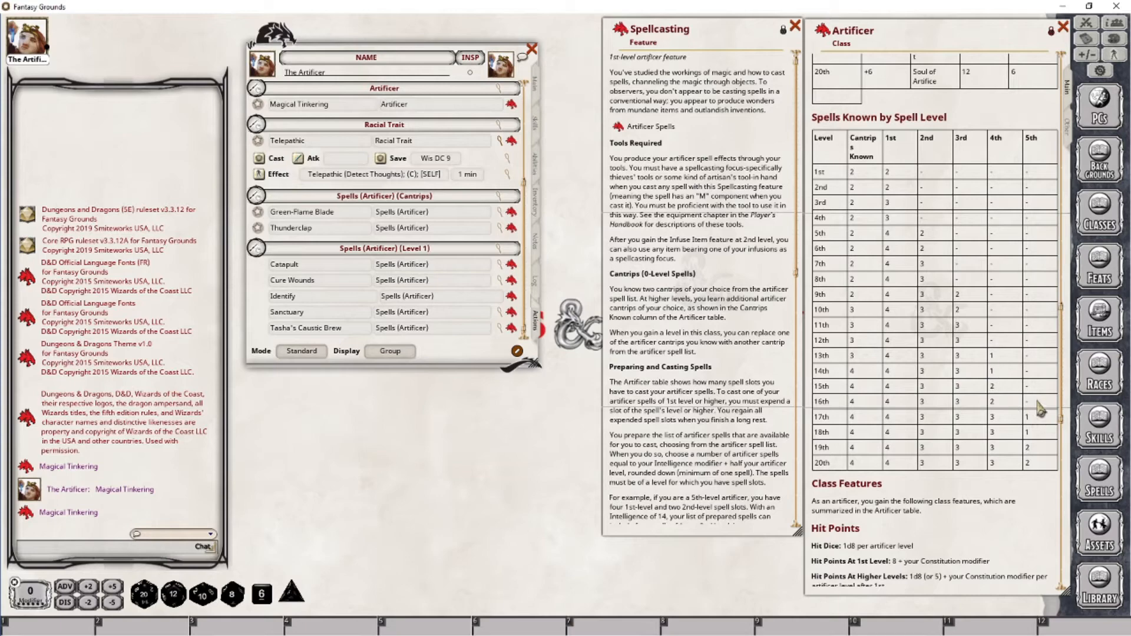
scroll(959, 265, "up", 10)
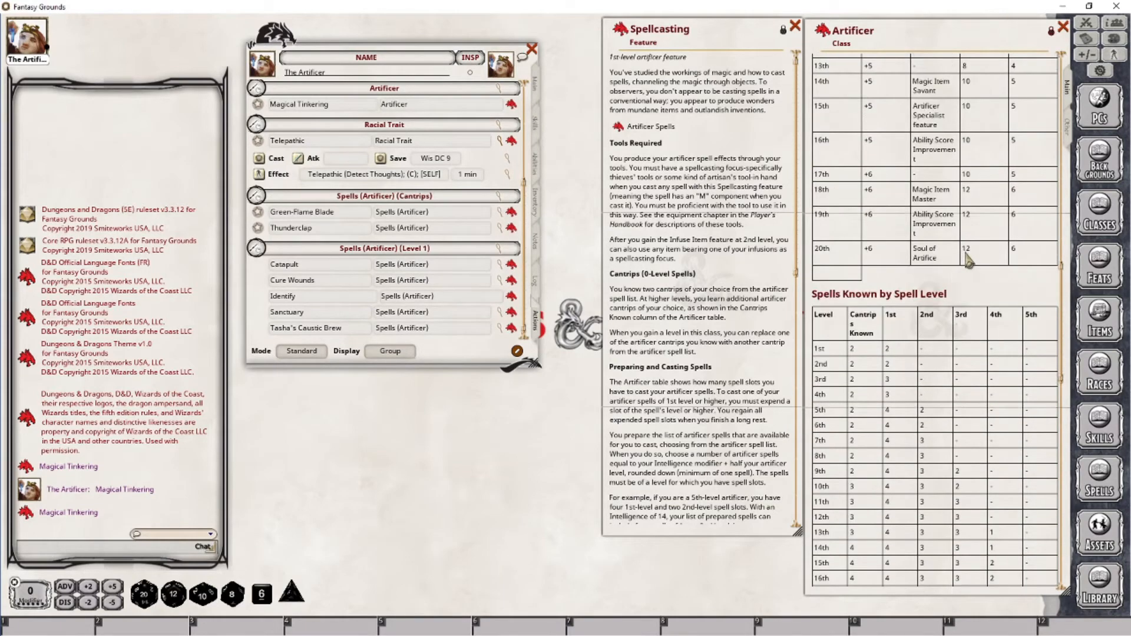
scroll(966, 251, "up", 8)
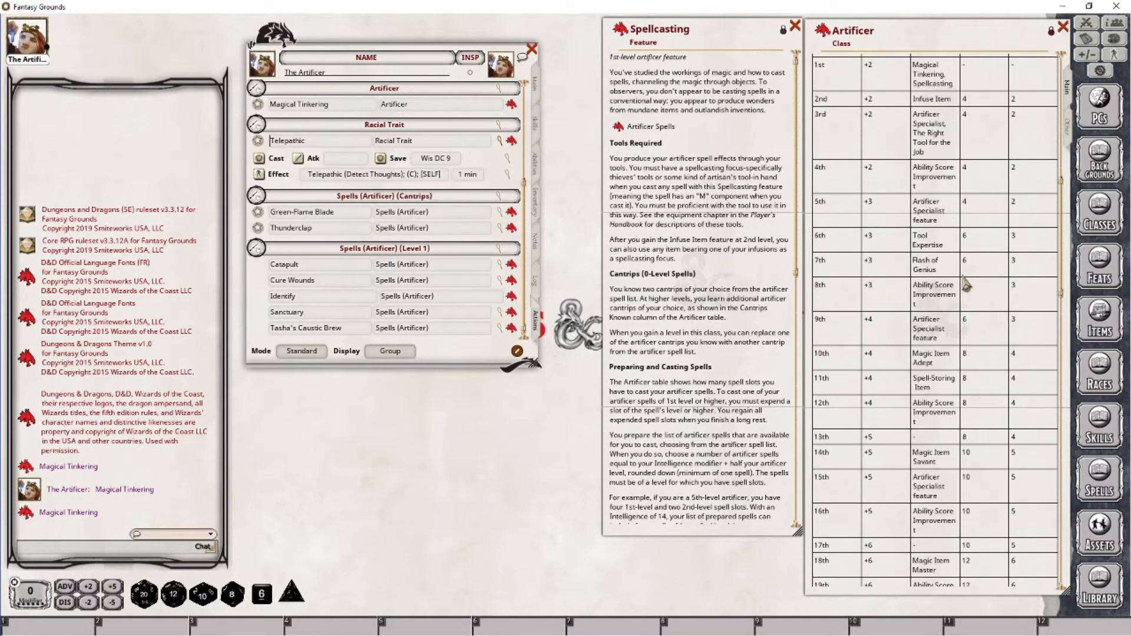
scroll(1003, 283, "up", 3)
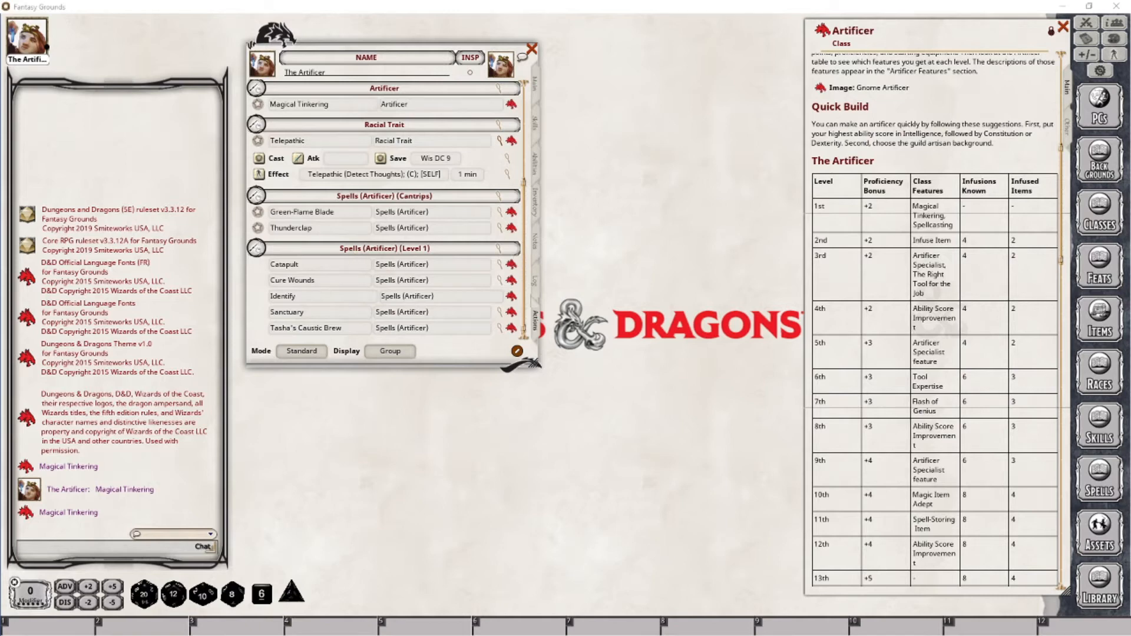
Add a second Artificer class level to the character
left_click(536, 85)
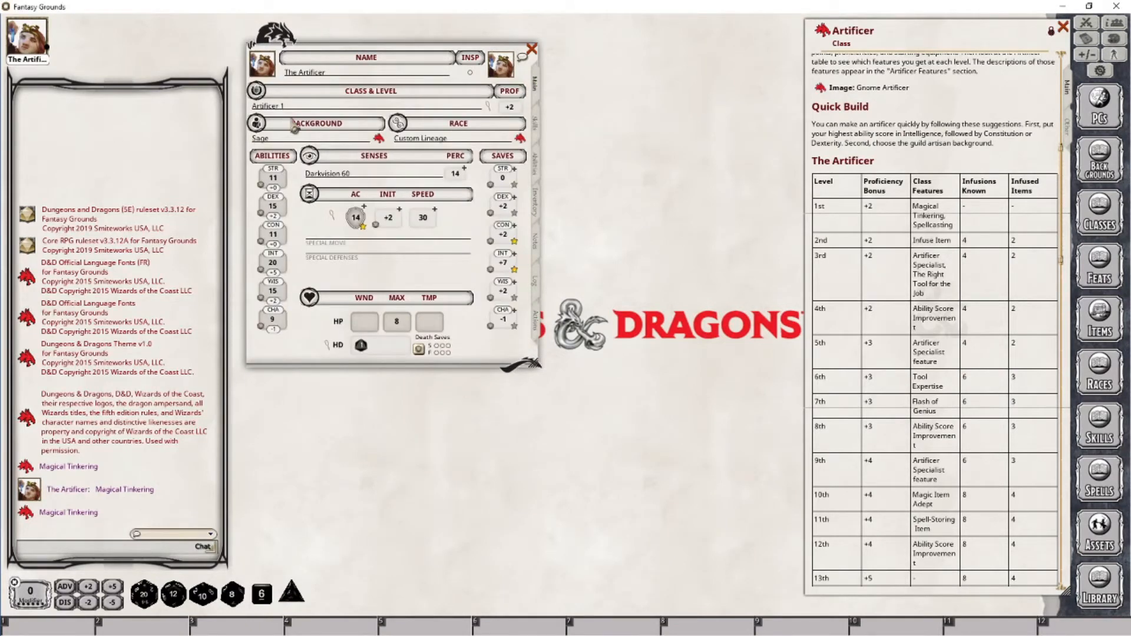
left_click_drag(822, 31, 300, 106)
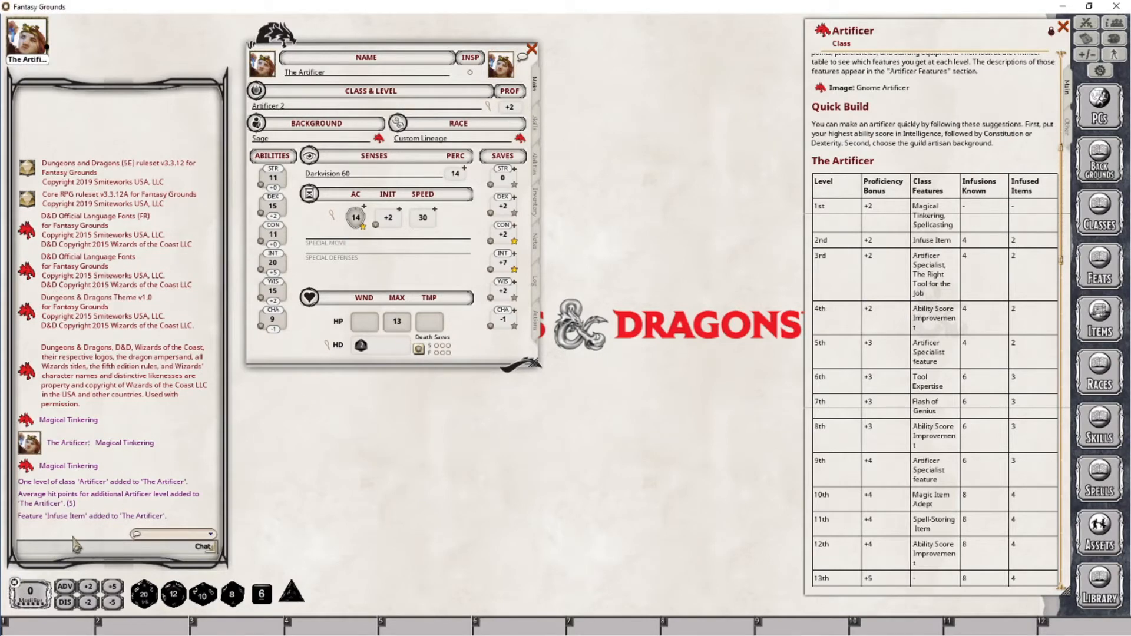
Open the new Infuse Item feature from the abilities list and enlarge its window
left_click(536, 167)
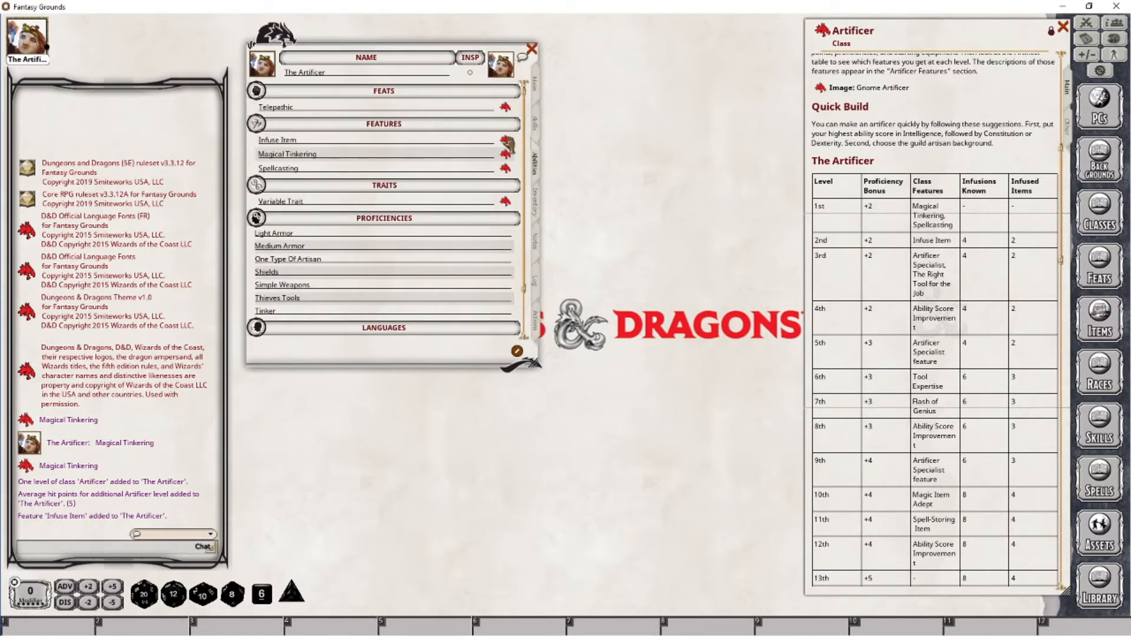
left_click(505, 140)
left_click_drag(569, 240, 707, 38)
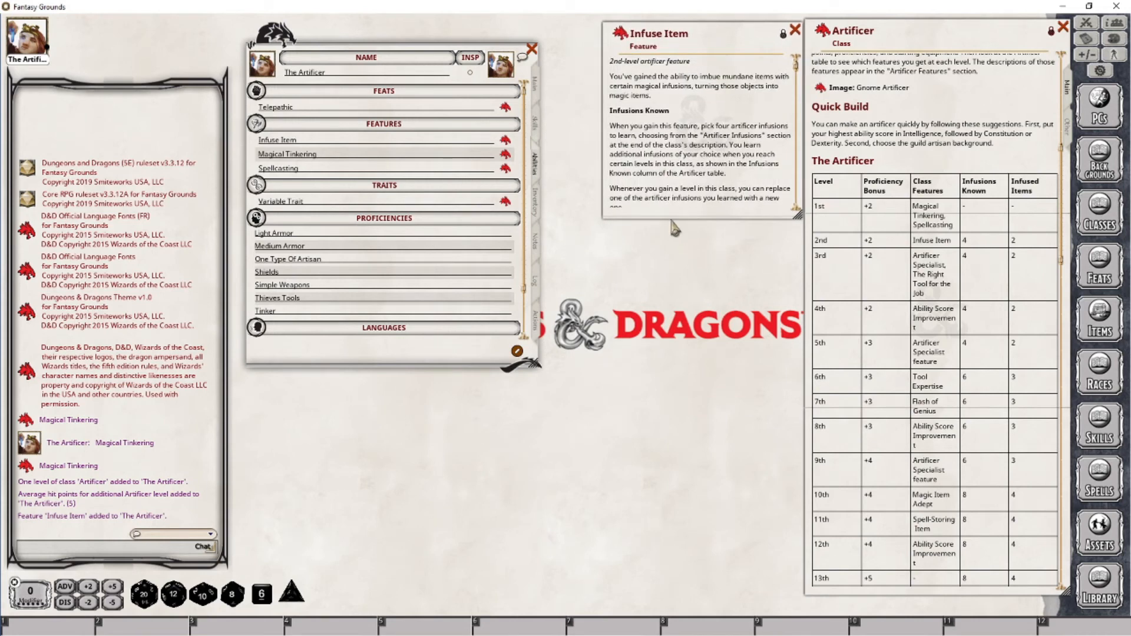
left_click_drag(672, 224, 681, 589)
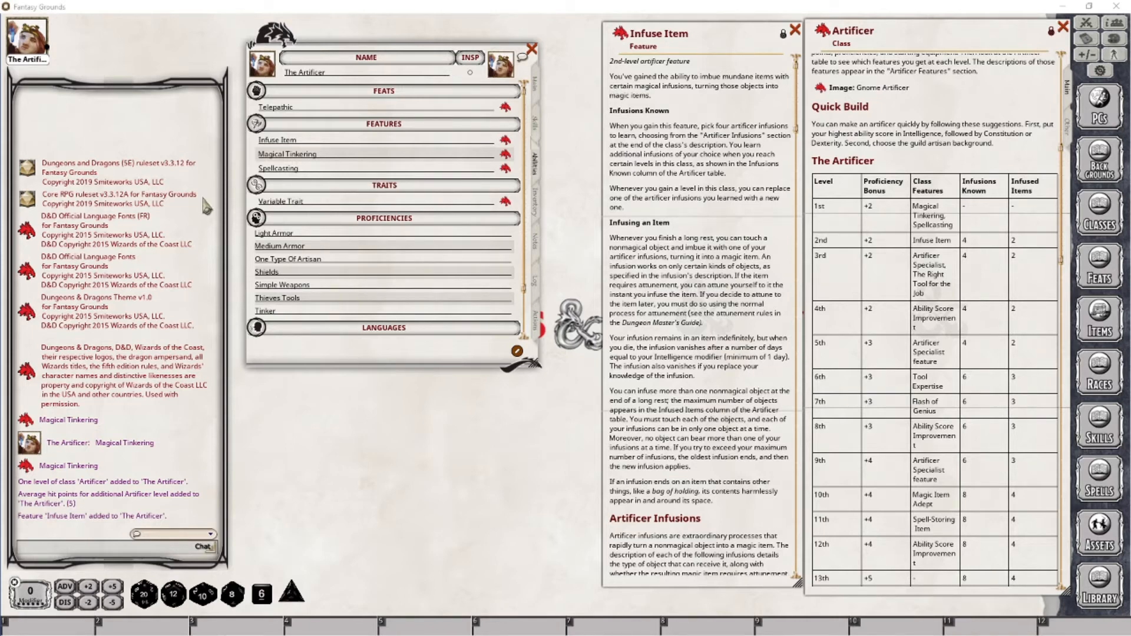
Read through the Infuse Item feature description and the artificer infusions list
scroll(737, 365, "down", 5)
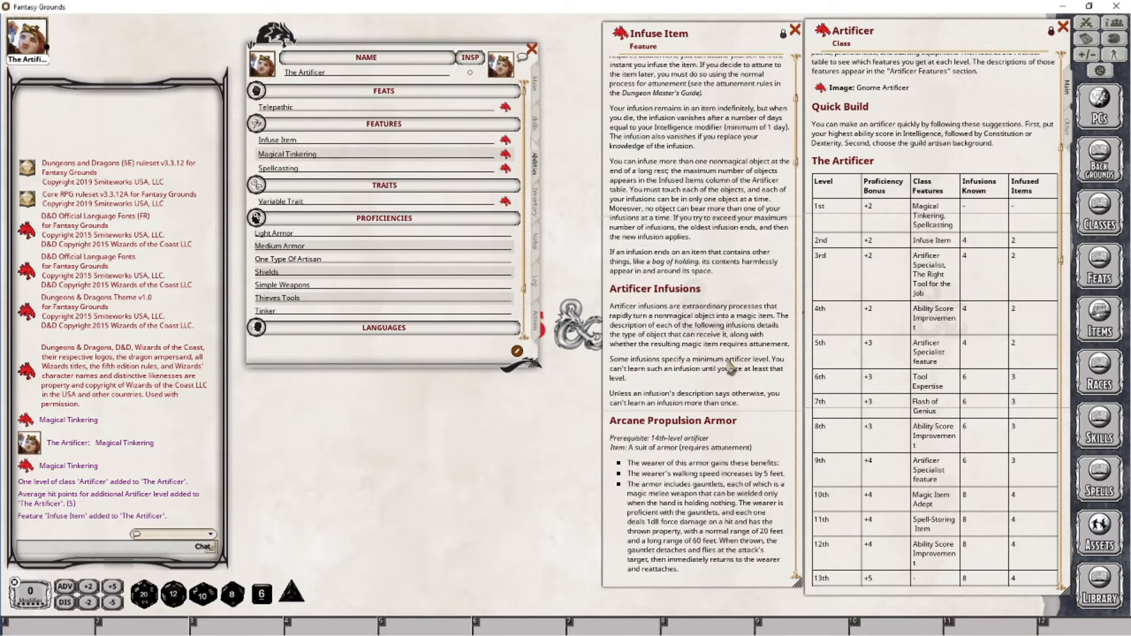
scroll(731, 369, "down", 1)
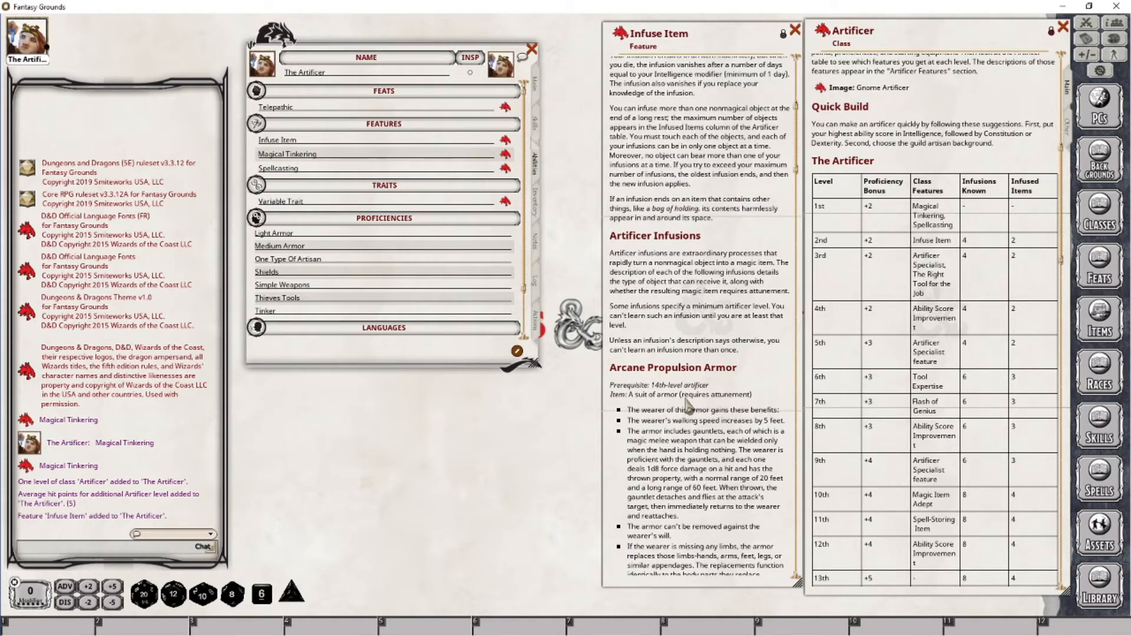
scroll(744, 371, "down", 6)
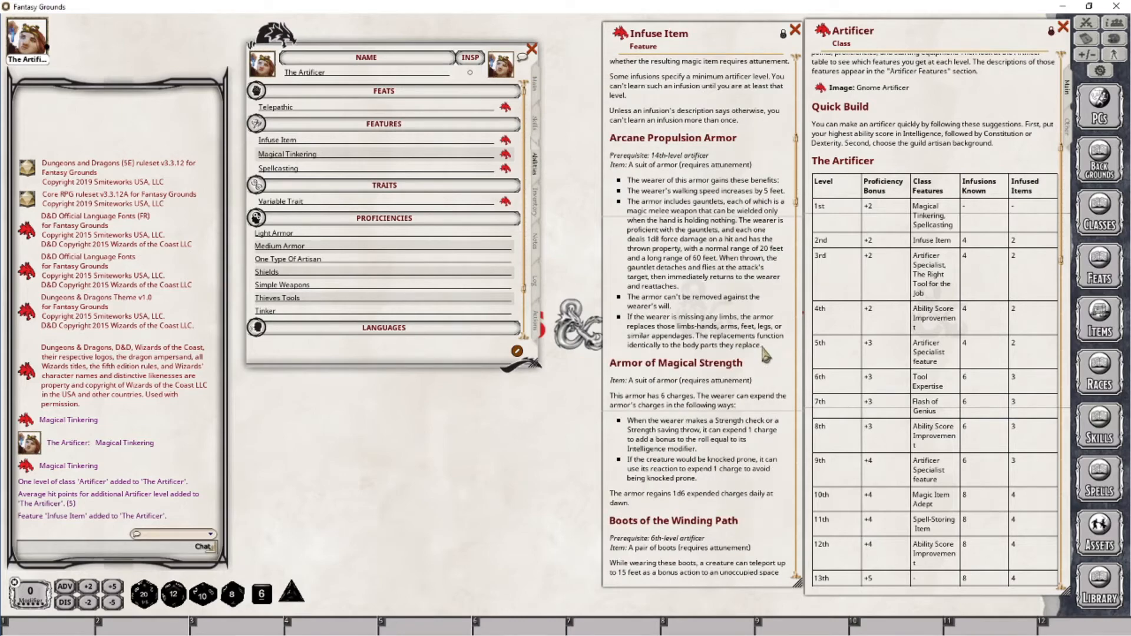
scroll(750, 356, "down", 3)
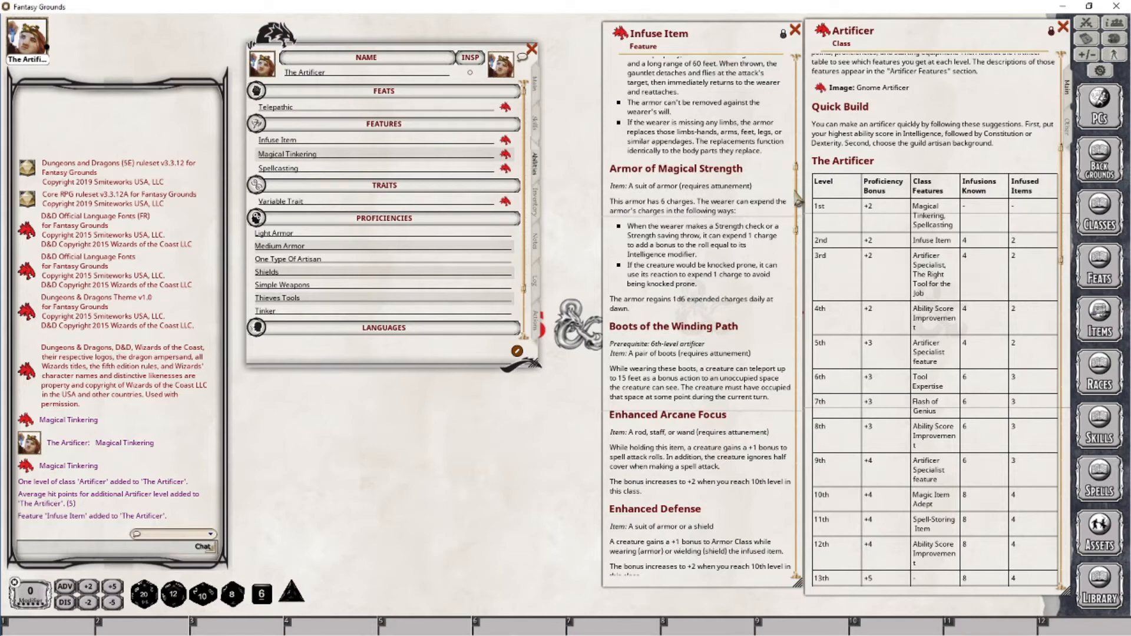
left_click_drag(798, 202, 817, 398)
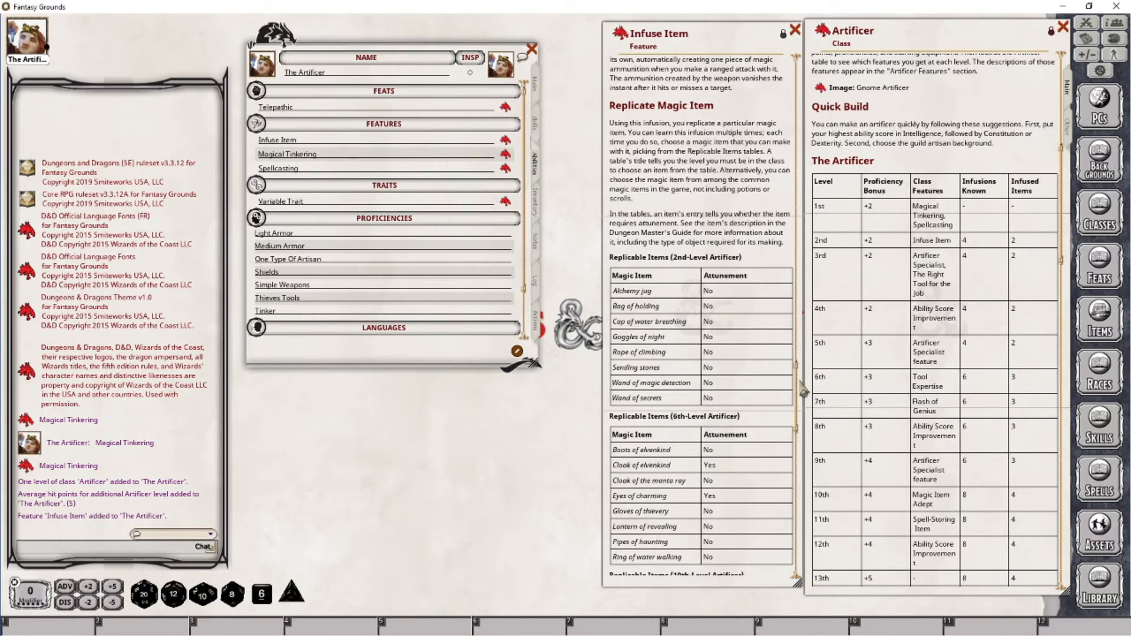
left_click_drag(799, 389, 794, 104)
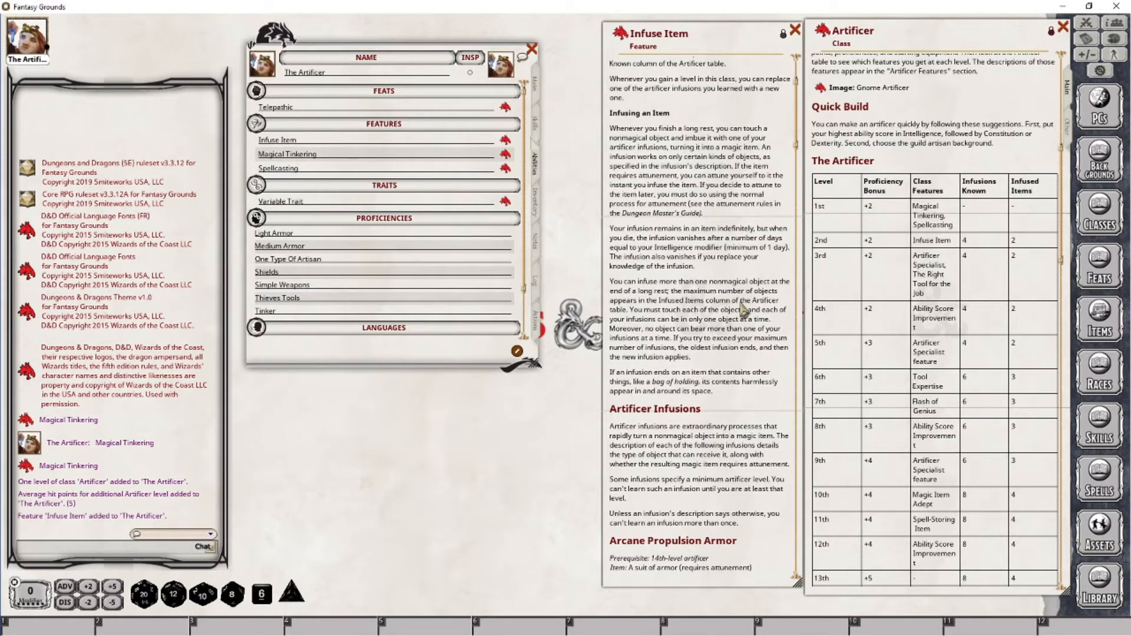
scroll(735, 271, "up", 3)
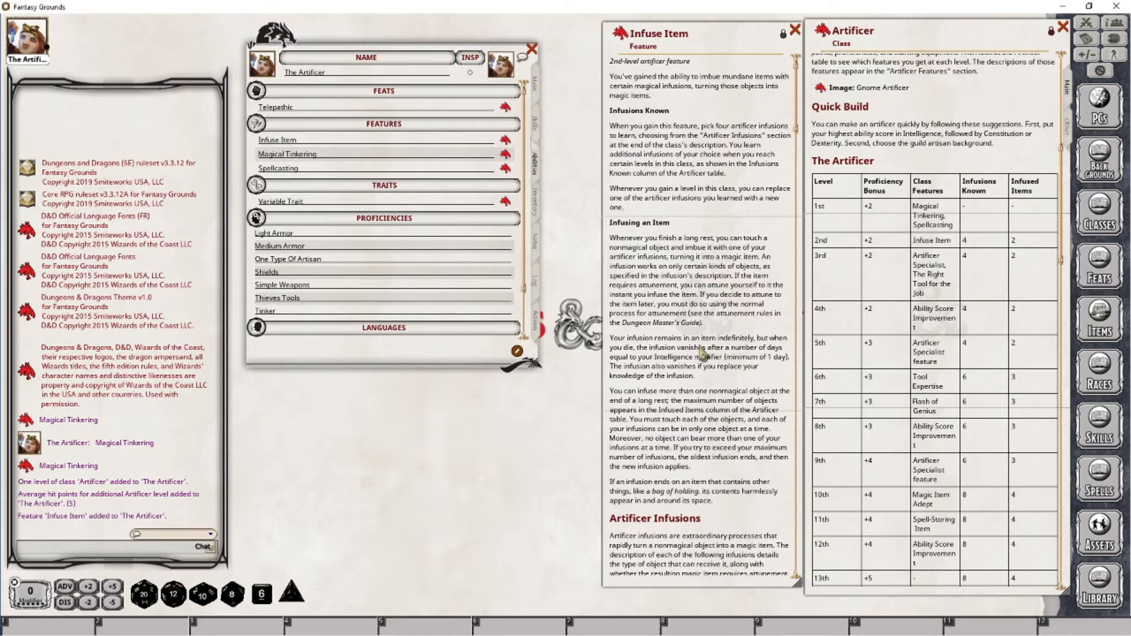
scroll(678, 389, "down", 2)
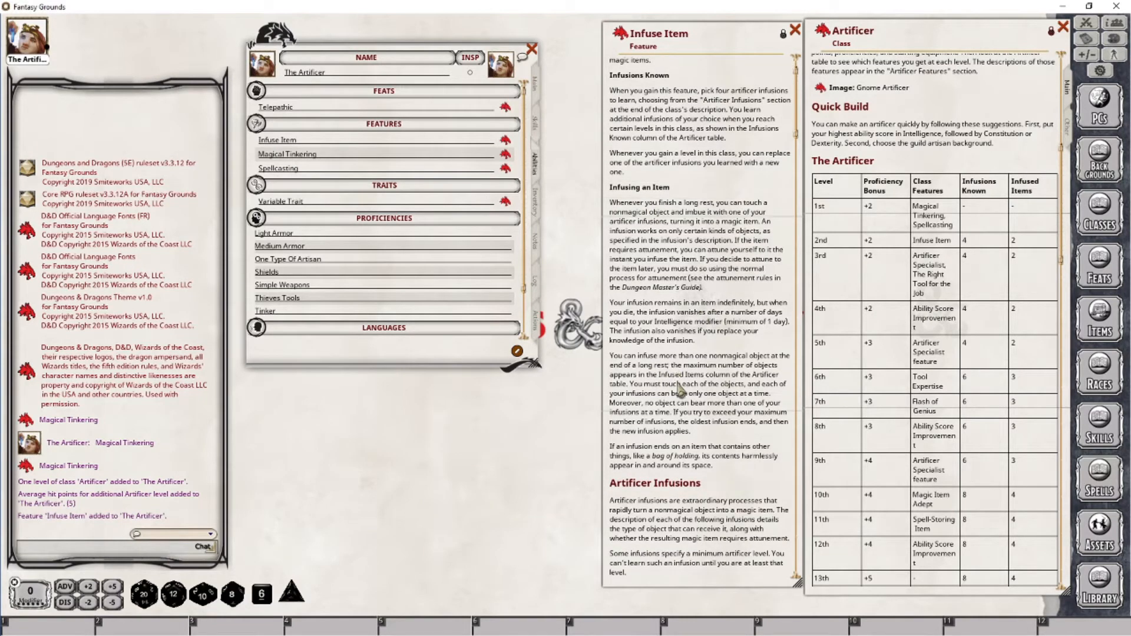
scroll(678, 388, "down", 3)
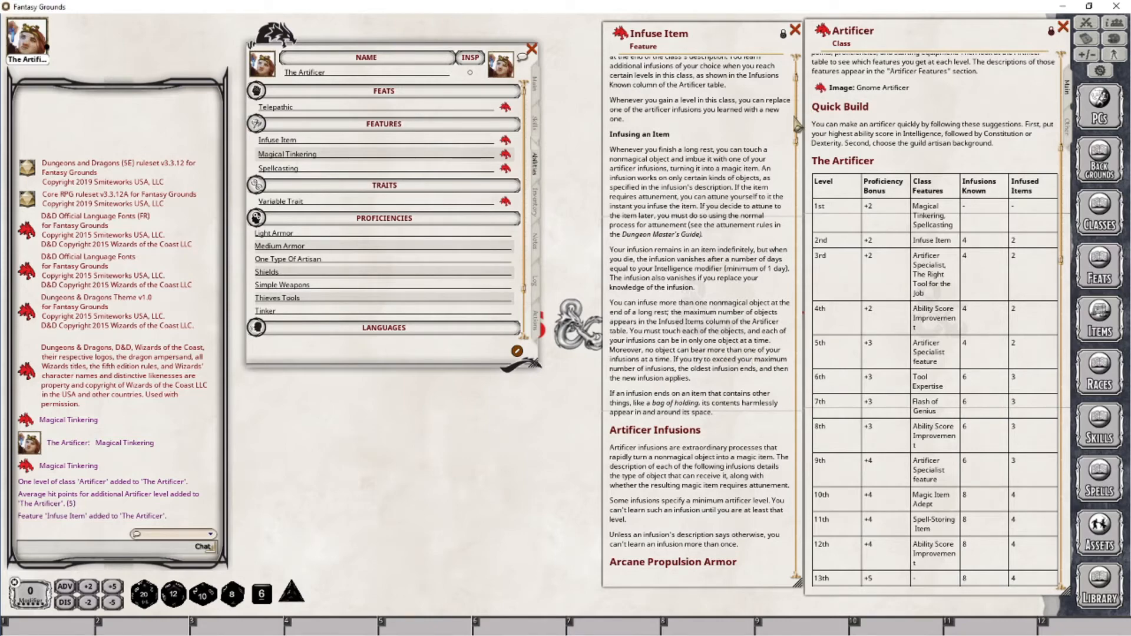
scroll(808, 191, "down", 12)
scroll(786, 177, "up", 5)
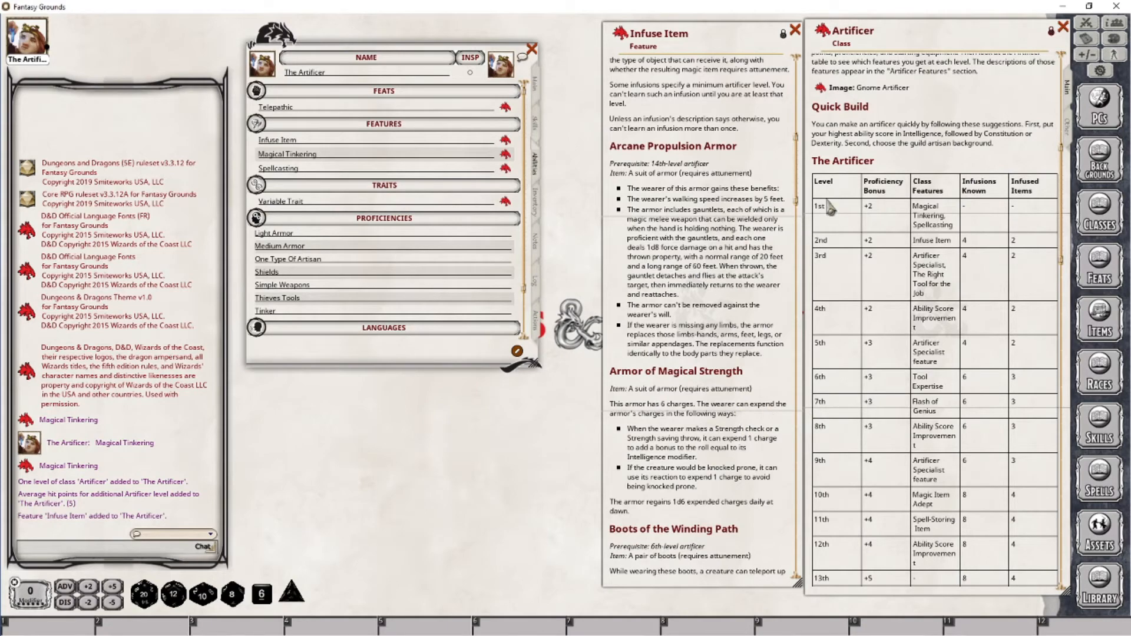
scroll(798, 188, "up", 5)
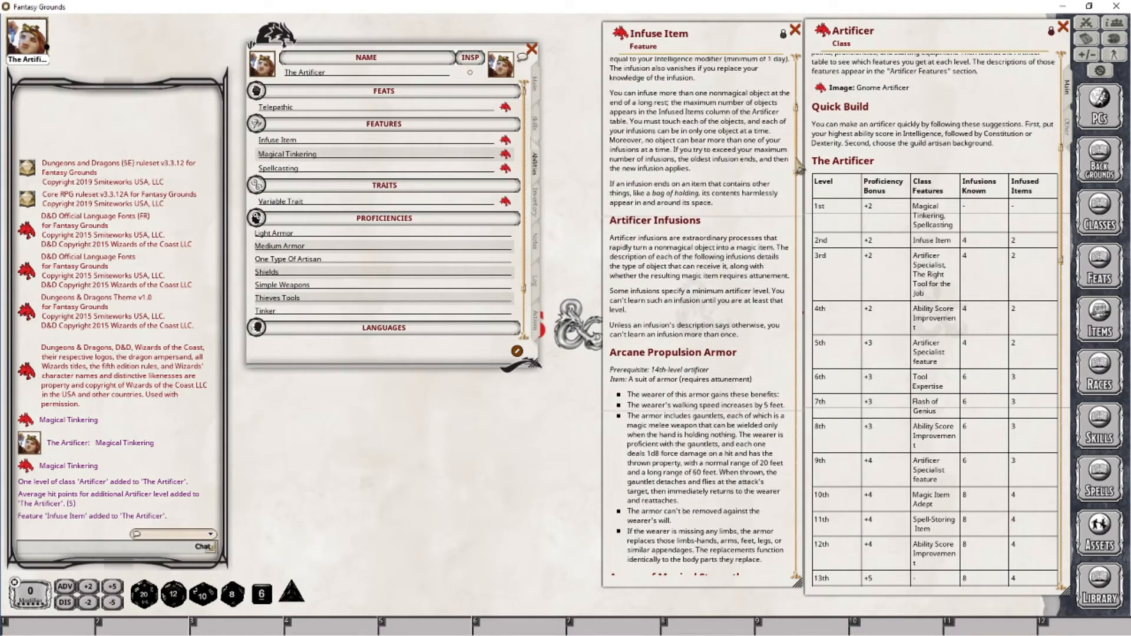
scroll(798, 169, "down", 1)
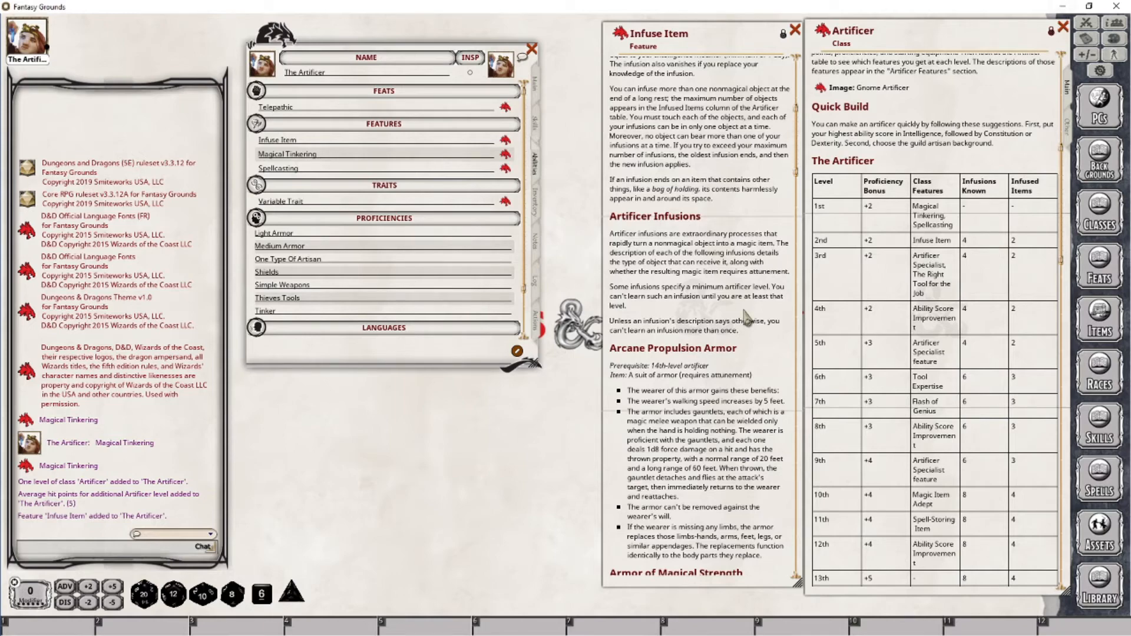
left_click_drag(801, 122, 795, 216)
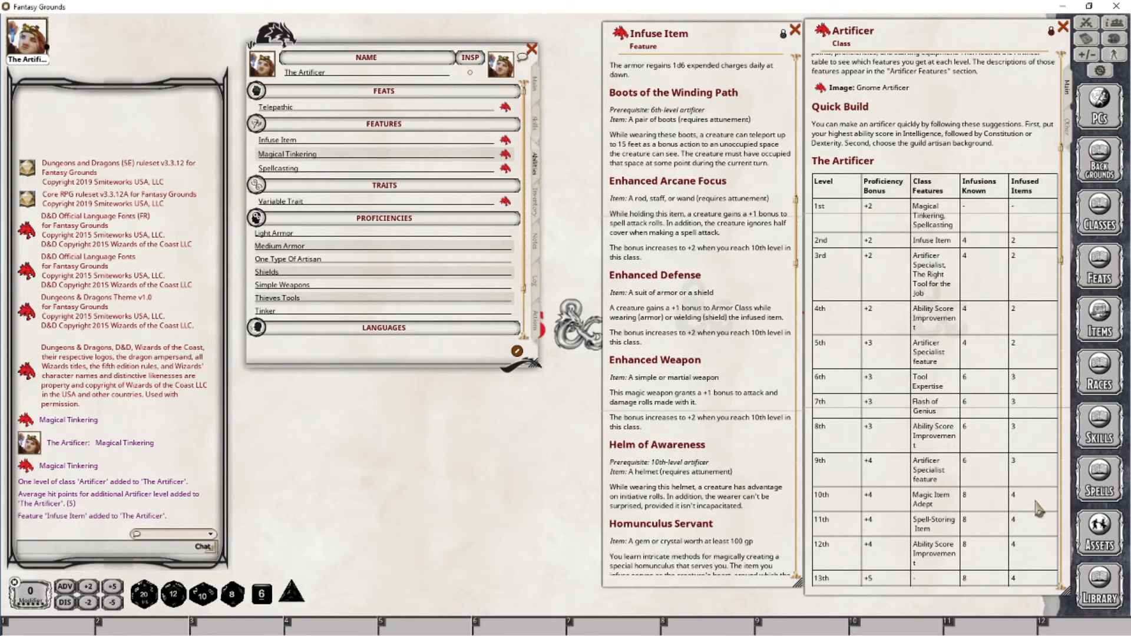
Review the Infuse Item description and the Artificer class level table again
scroll(1031, 477, "down", 1)
scroll(1034, 471, "down", 4)
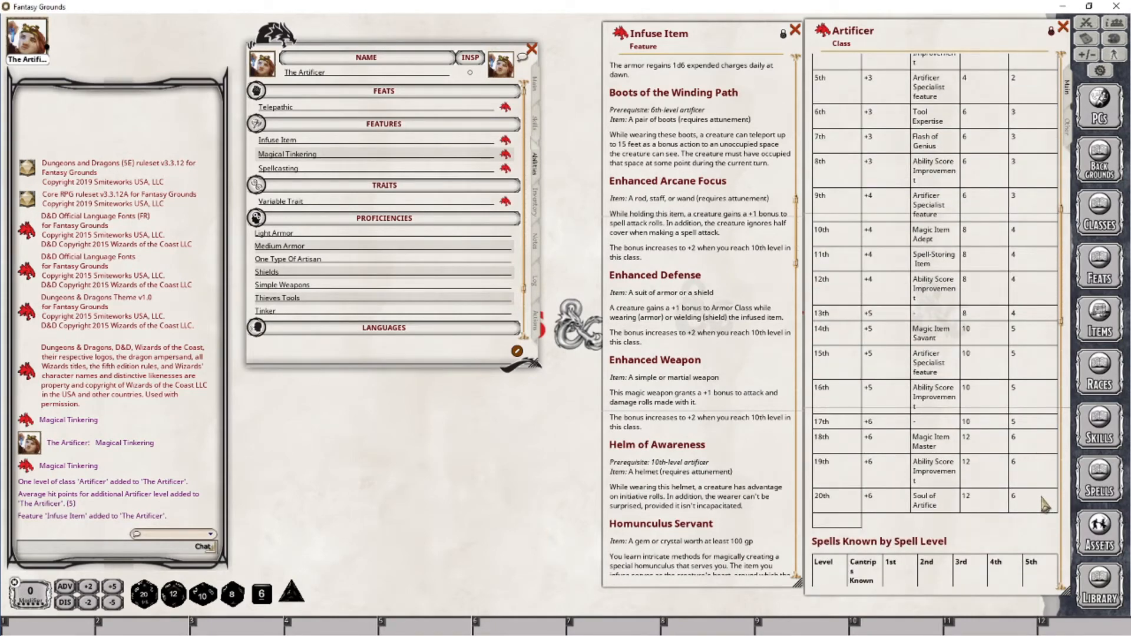
scroll(1037, 496, "up", 1)
scroll(1036, 495, "up", 2)
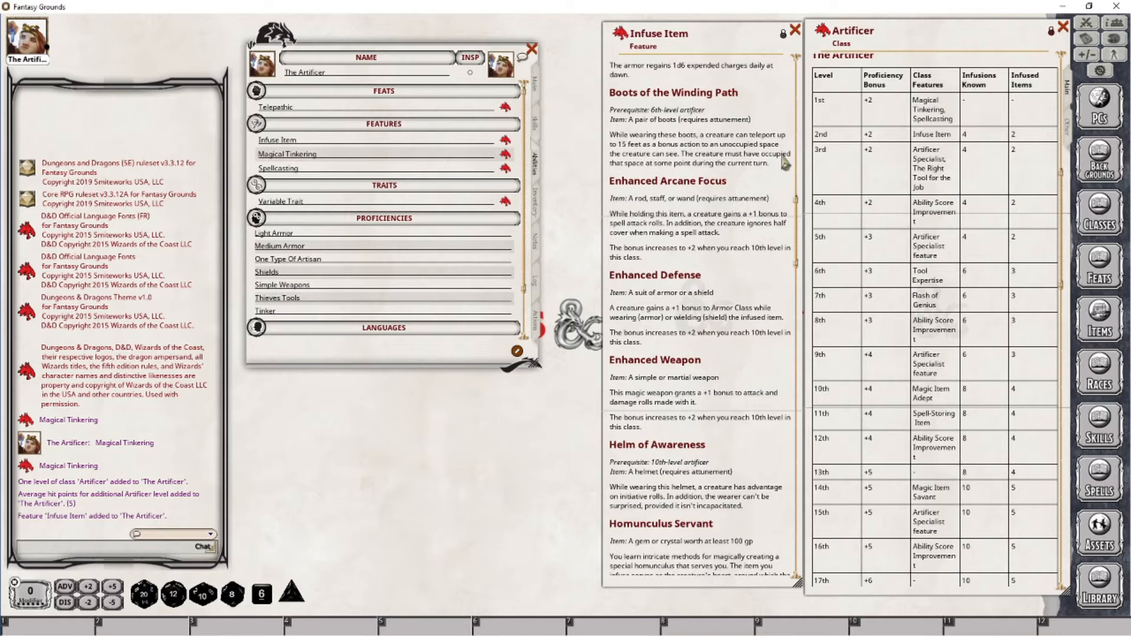
scroll(731, 188, "up", 3)
scroll(717, 171, "up", 6)
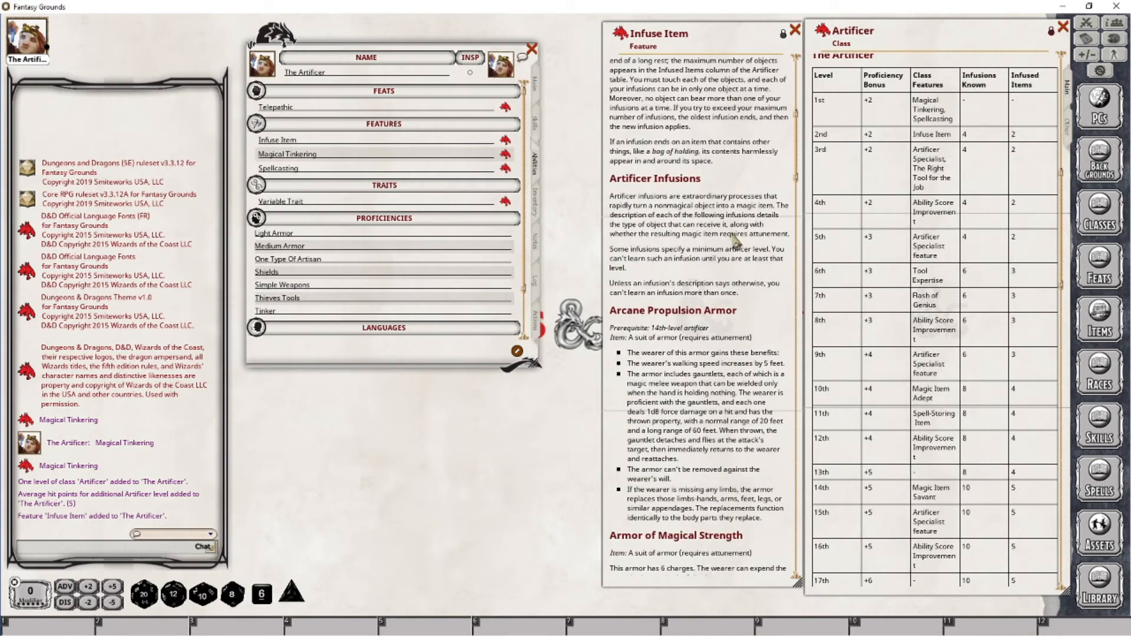
scroll(745, 200, "up", 1)
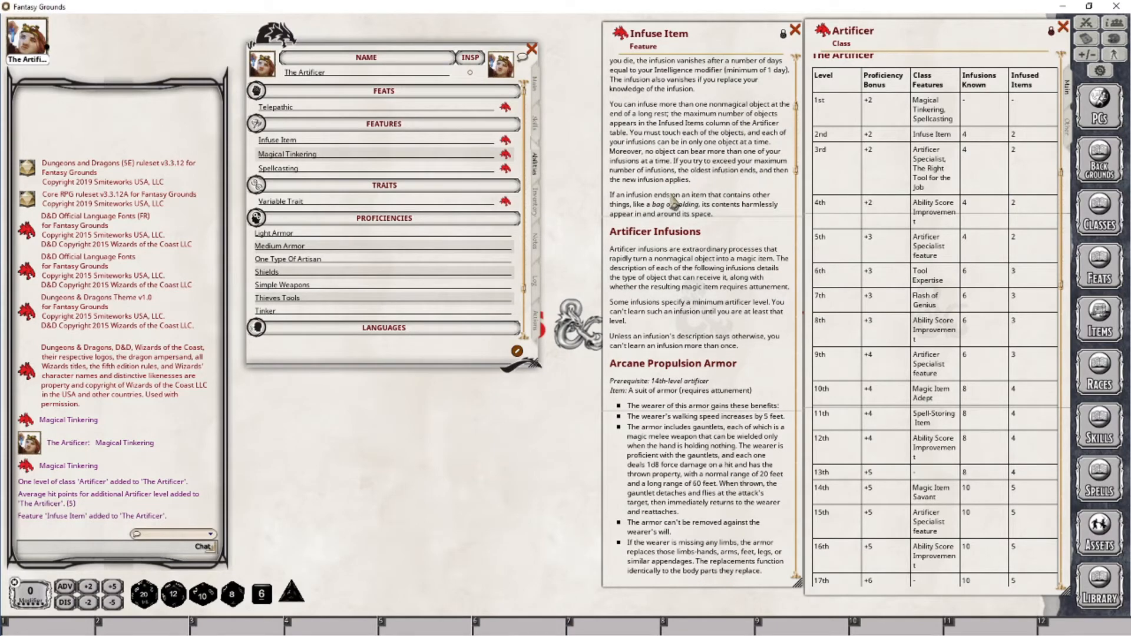
scroll(724, 130, "up", 1)
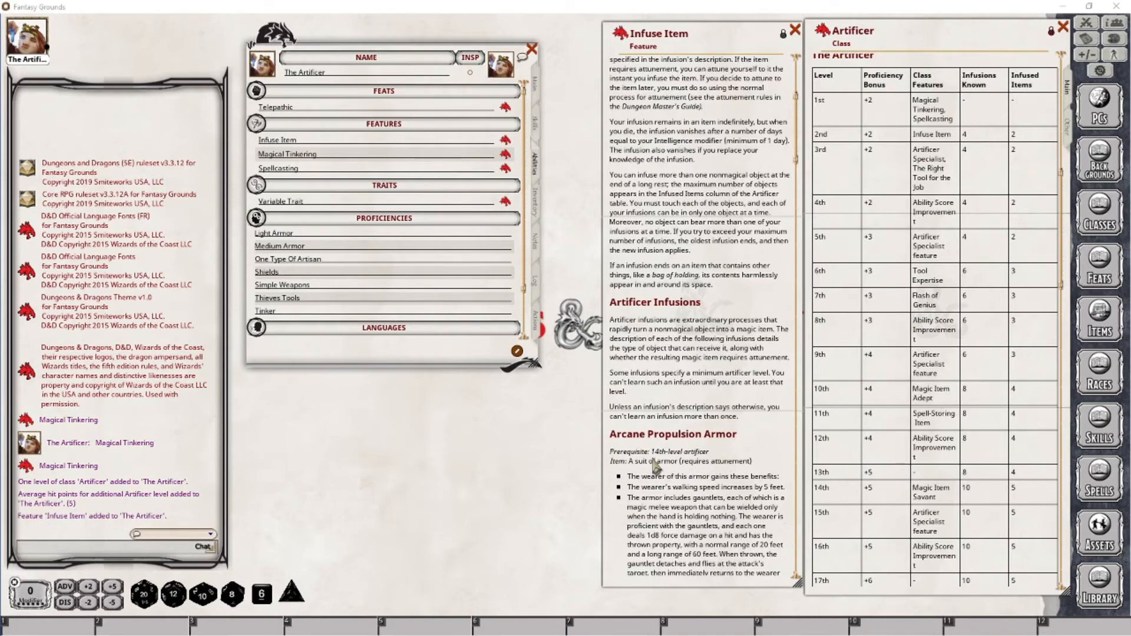
scroll(686, 460, "down", 5)
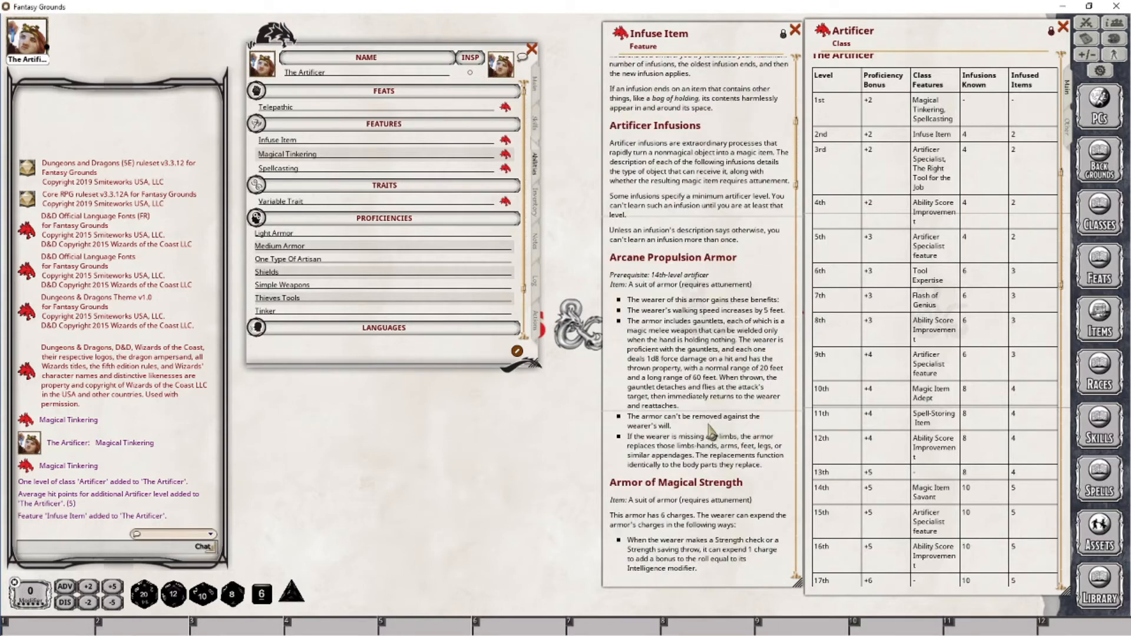
scroll(715, 430, "down", 3)
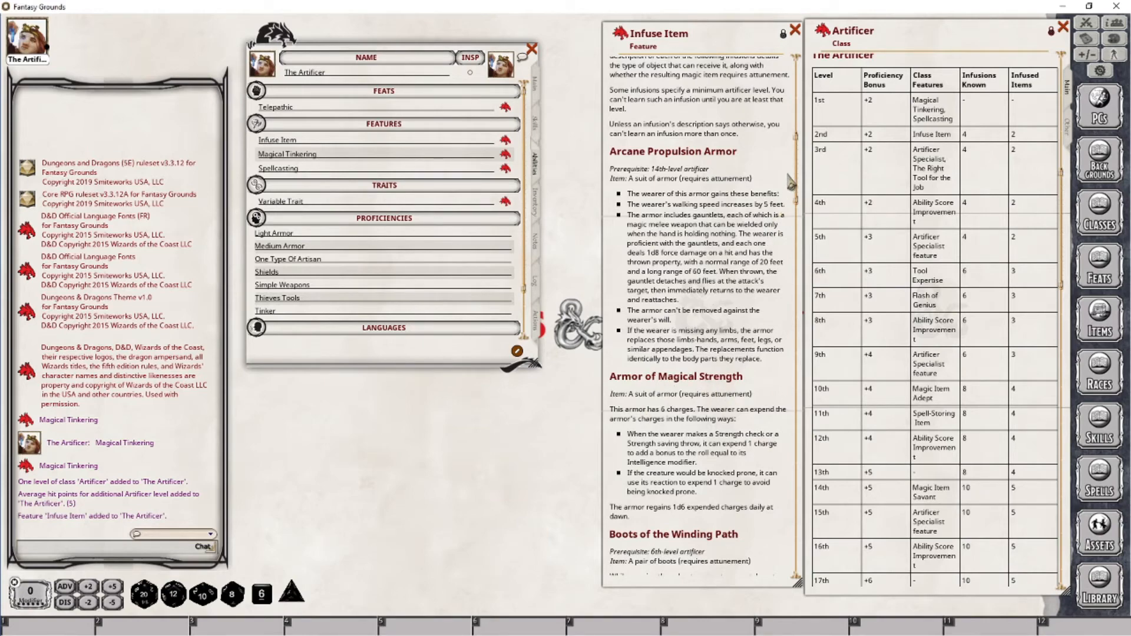
left_click_drag(799, 177, 798, 101)
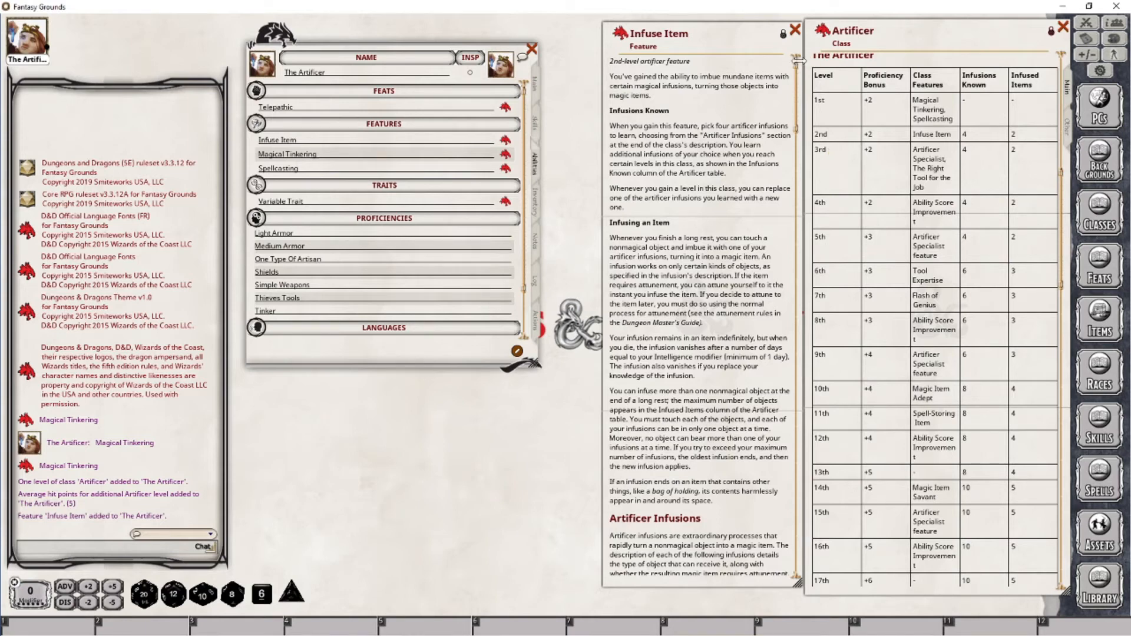
left_click_drag(798, 88, 792, 518)
scroll(881, 283, "down", 8)
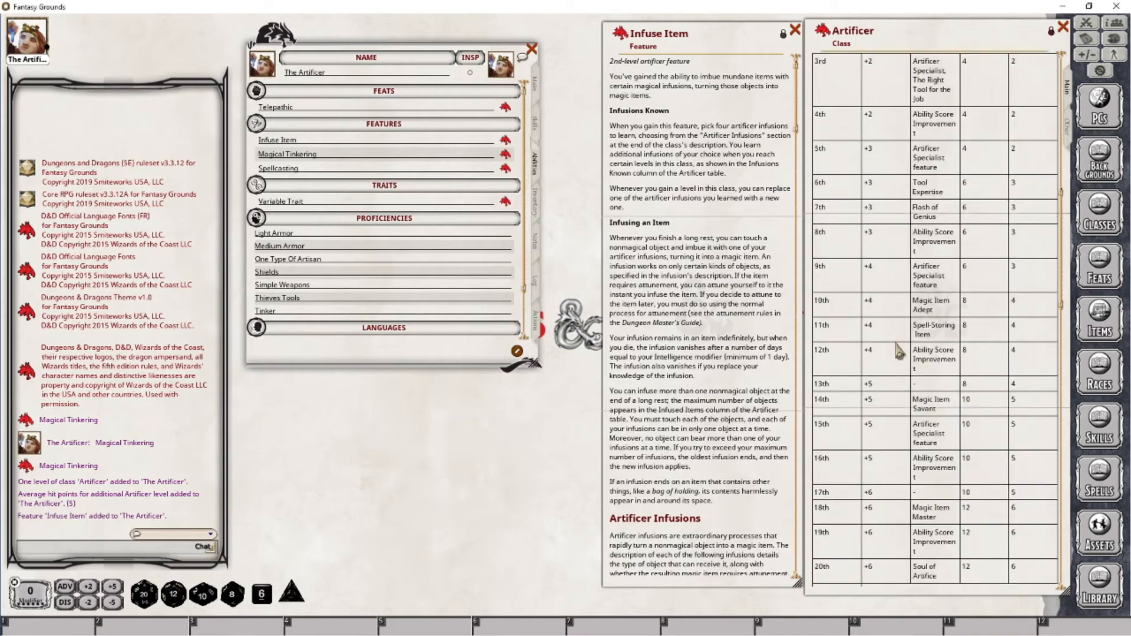
scroll(914, 377, "down", 2)
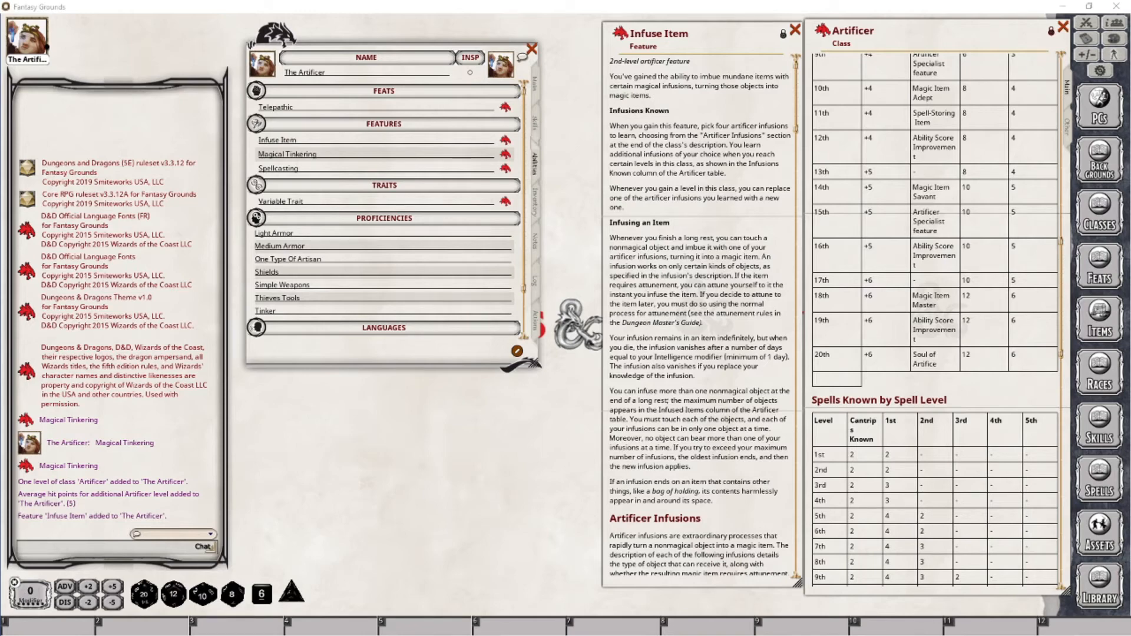
scroll(935, 318, "up", 5)
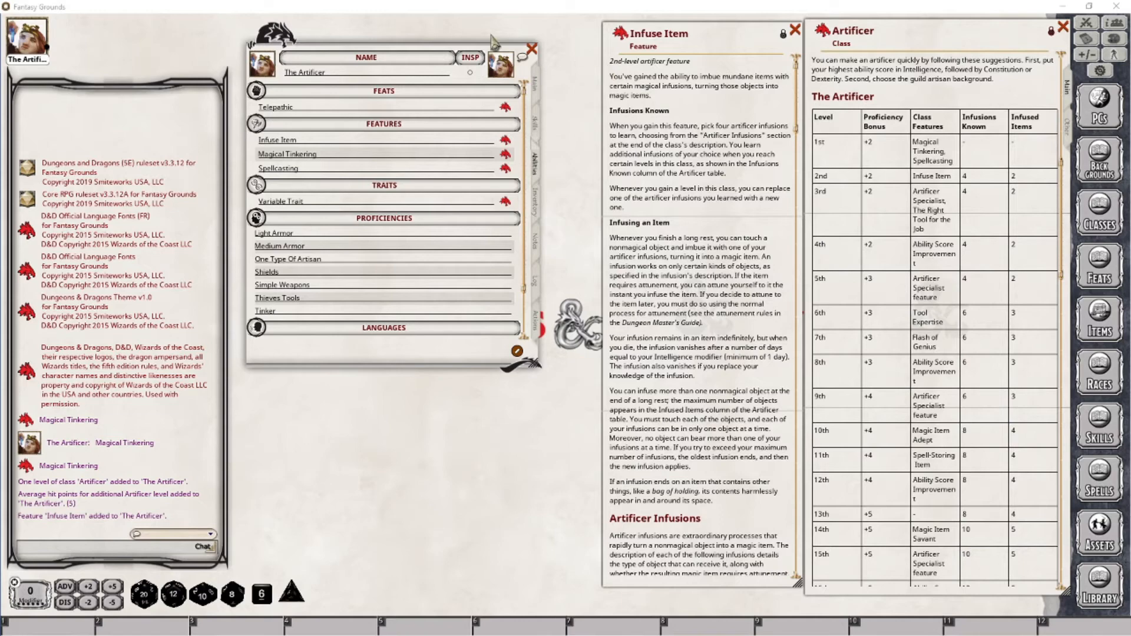
Add a third Artificer class level and choose the Alchemist artificer specialization
left_click(534, 84)
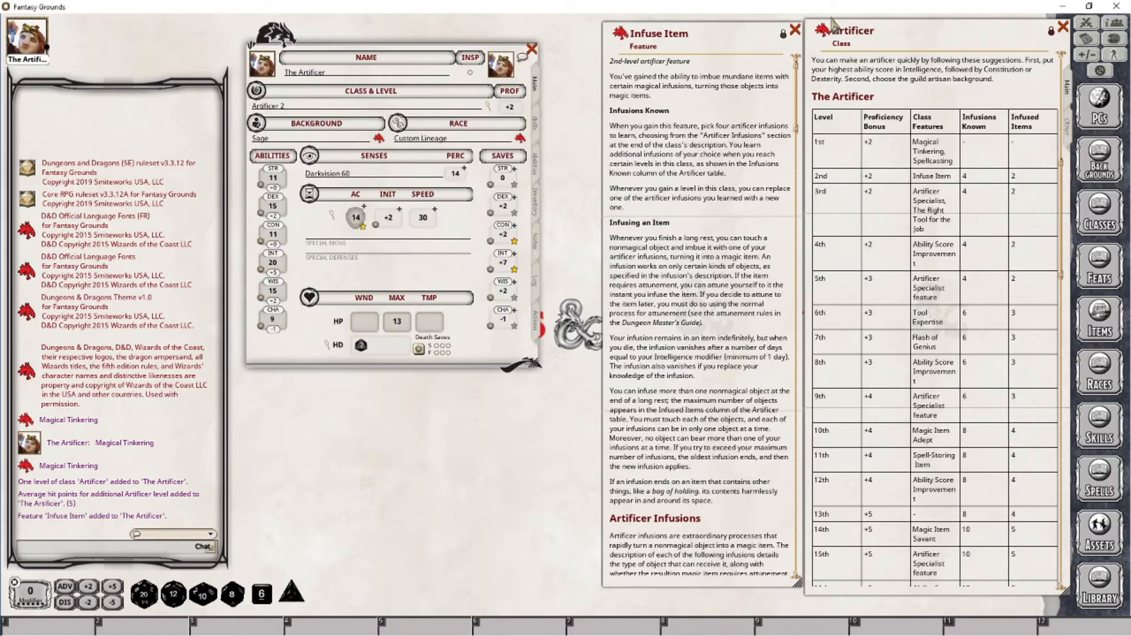
left_click_drag(822, 30, 311, 111)
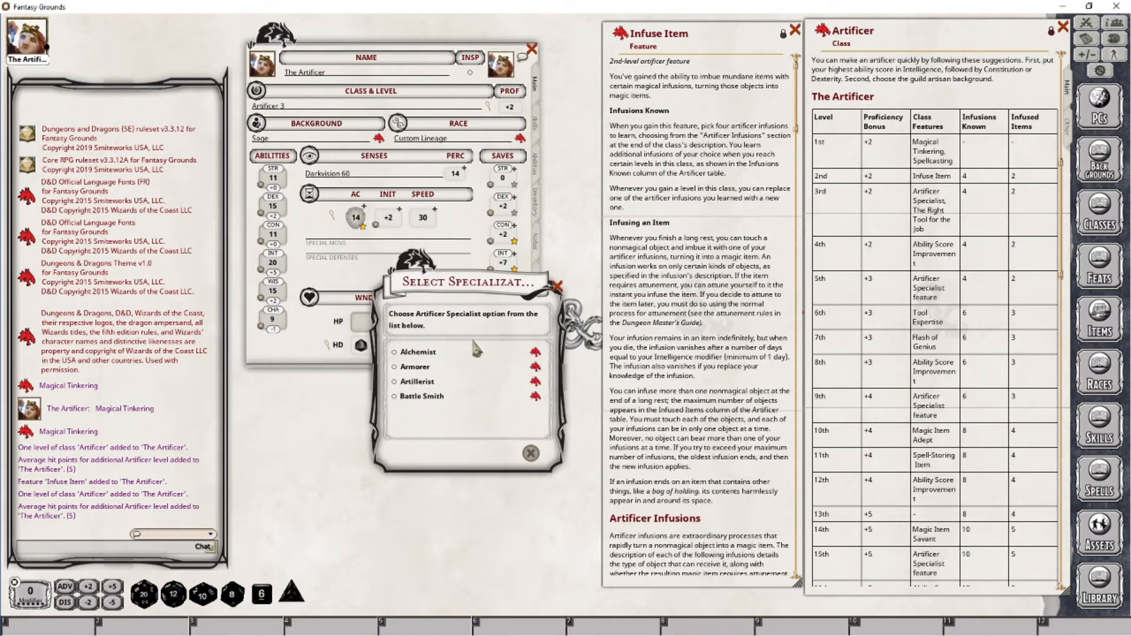
left_click(414, 351)
left_click(529, 452)
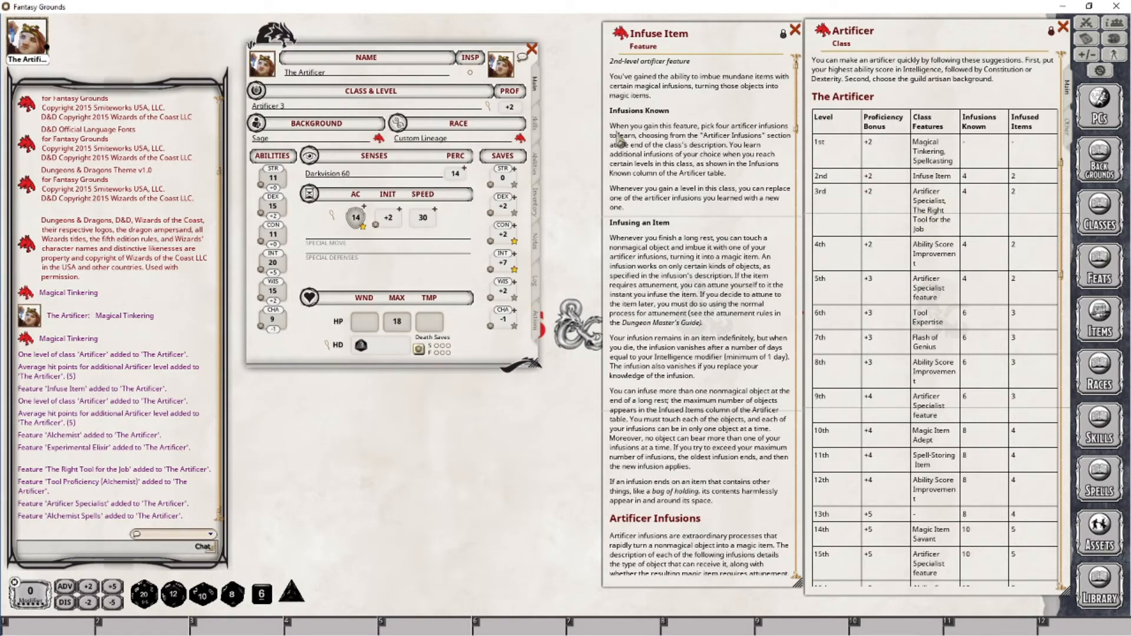
Close the Infuse Item window and open The Right Tool for the Job feature from the features list
left_click(537, 167)
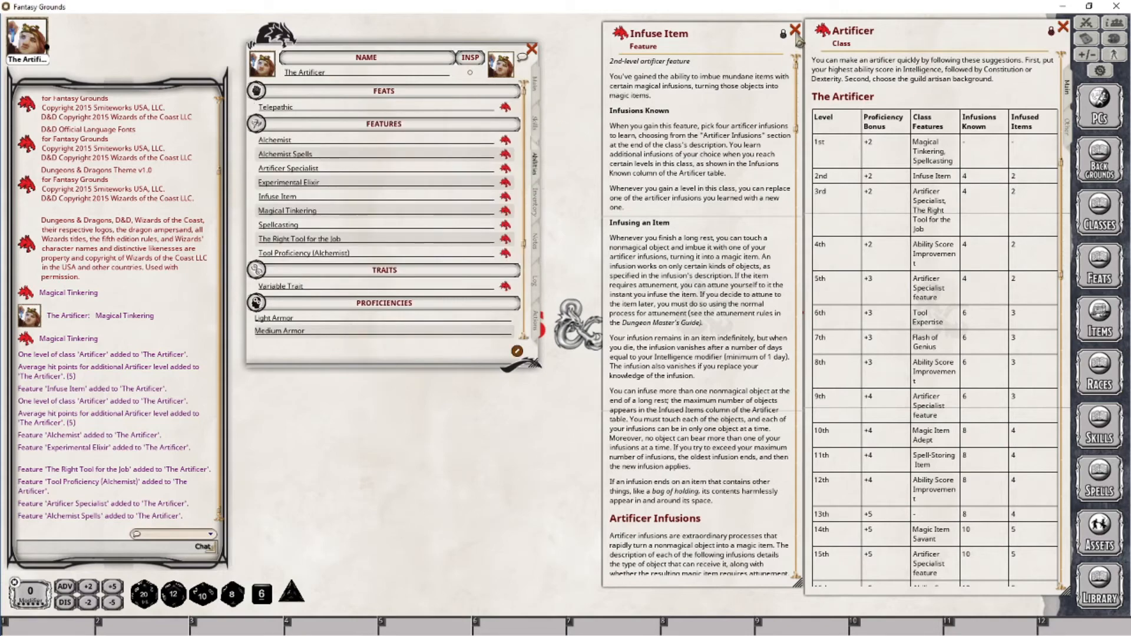
left_click(794, 29)
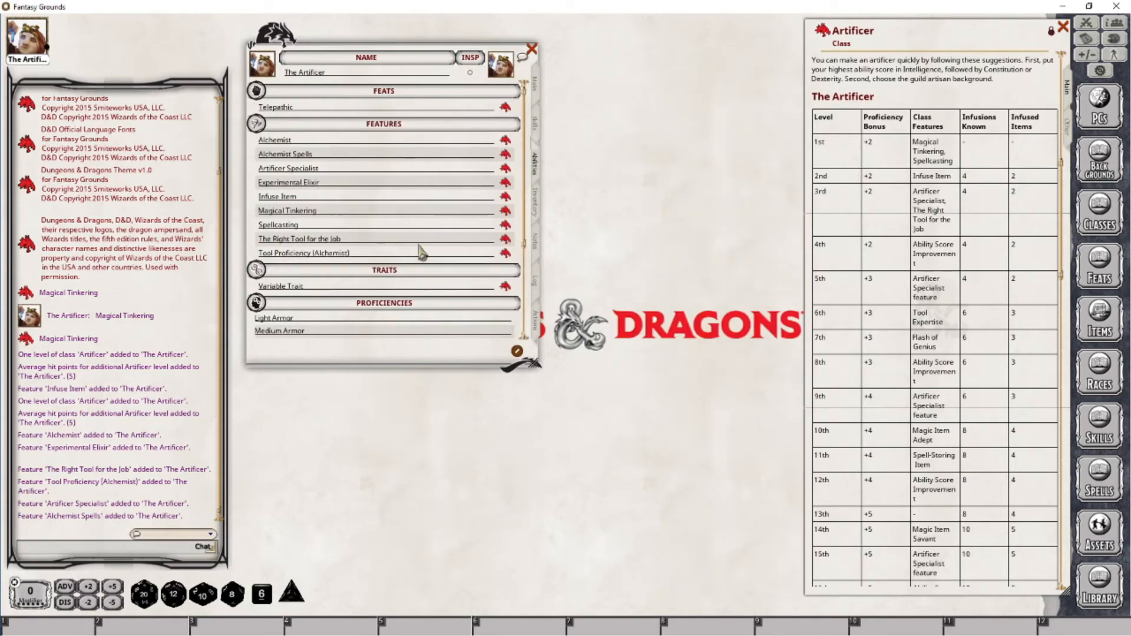
left_click(505, 239)
left_click_drag(564, 231, 701, 29)
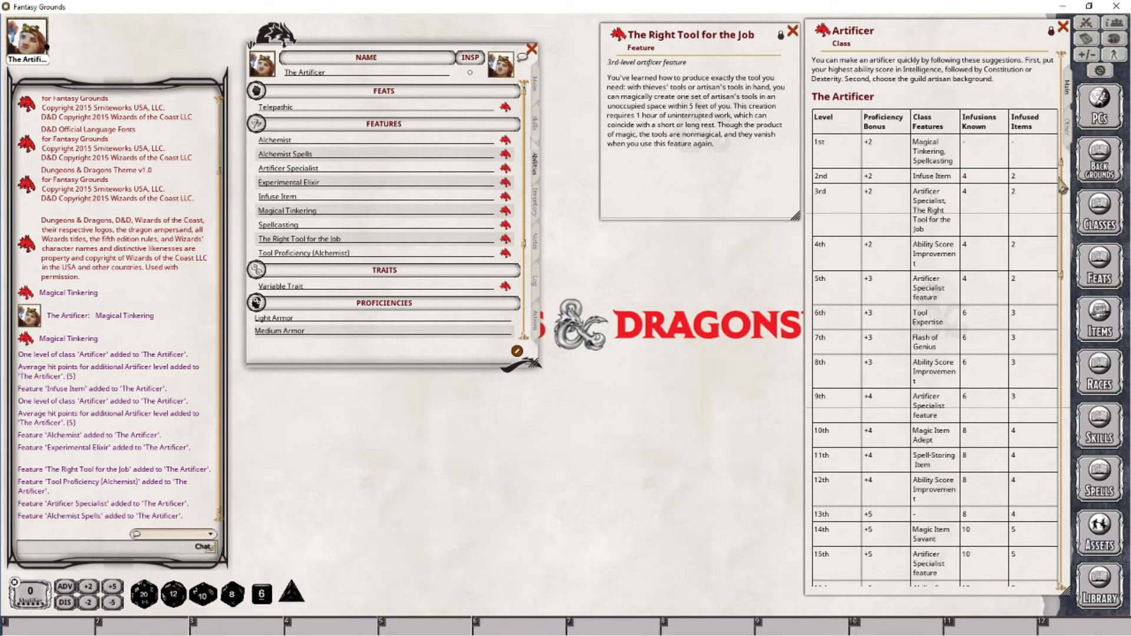
Open the Spellcasting feature from the Artificer class features list and resize its window
left_click_drag(1062, 187, 1066, 334)
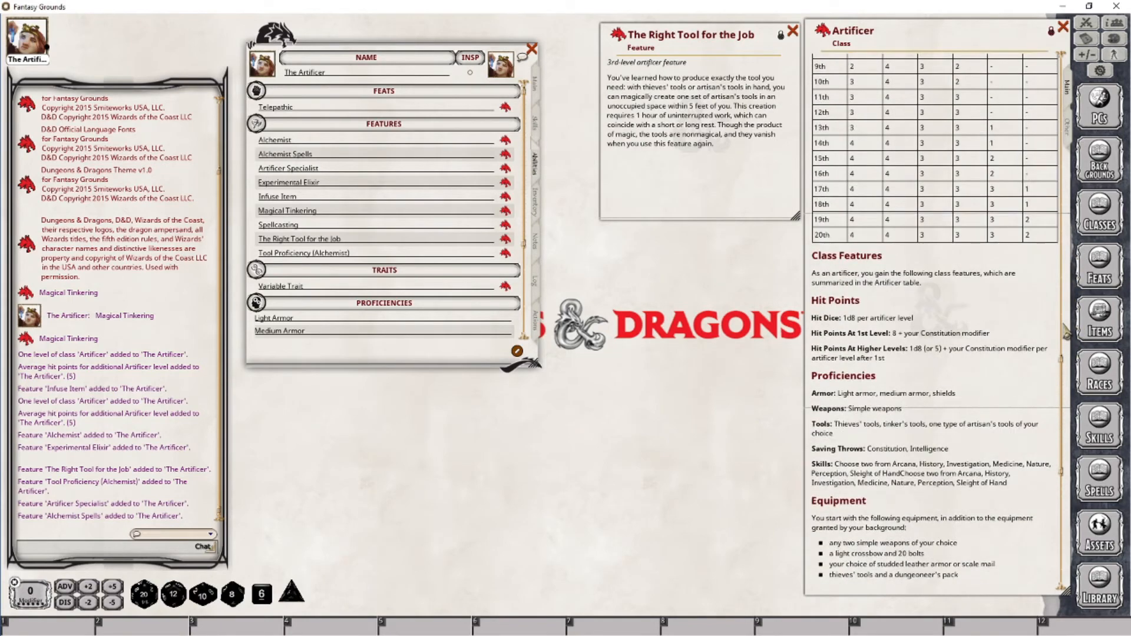
scroll(884, 224, "up", 4)
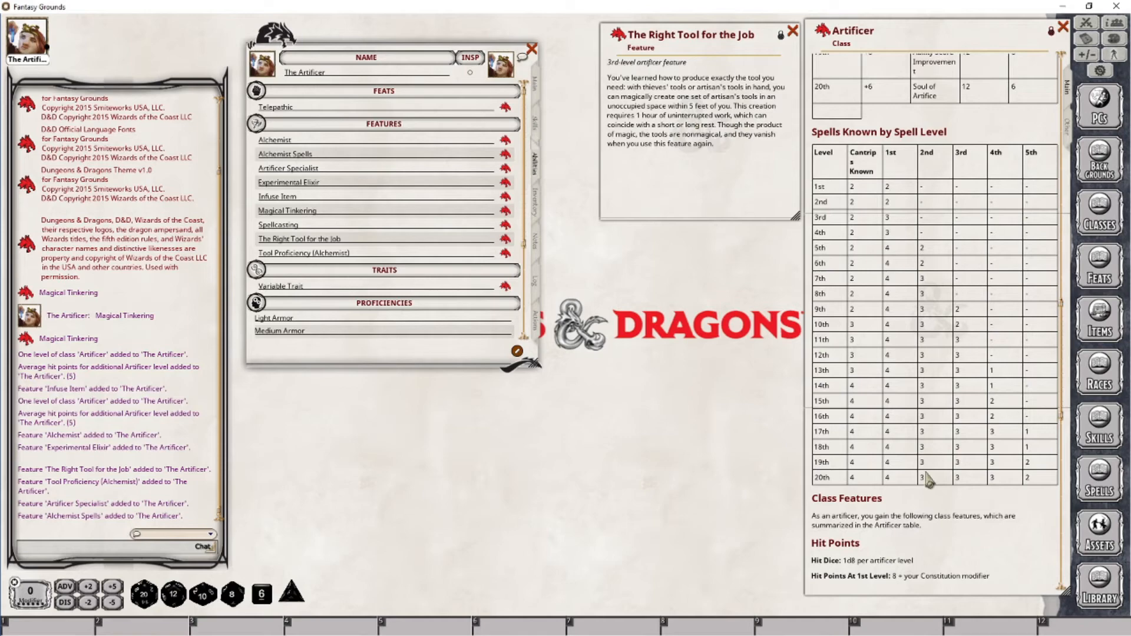
scroll(928, 478, "down", 10)
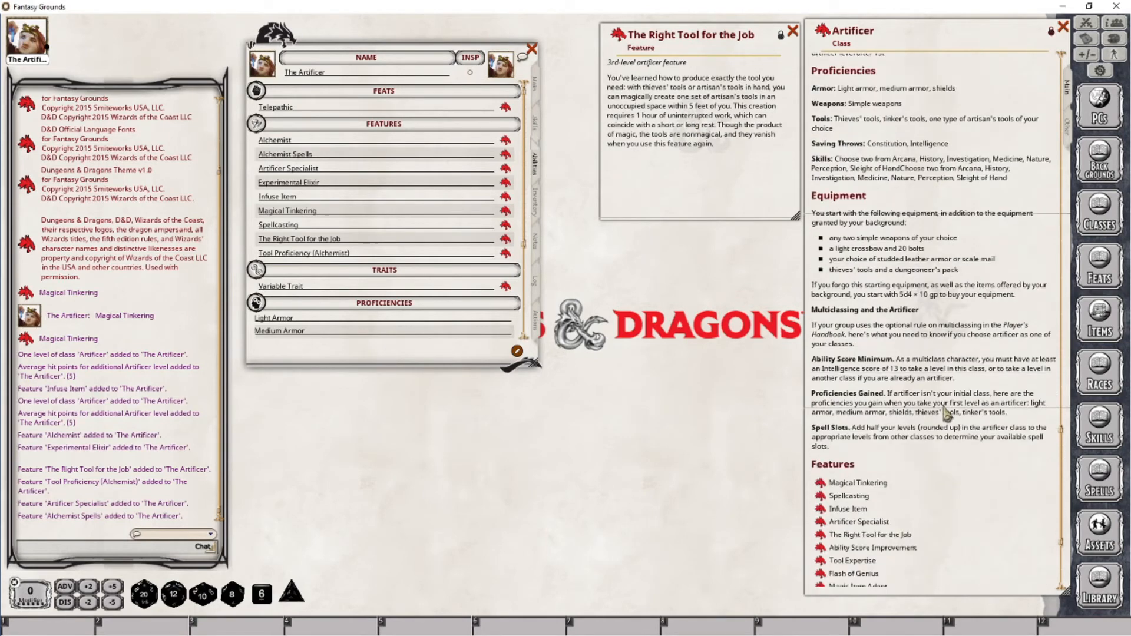
scroll(945, 413, "down", 3)
left_click(821, 407)
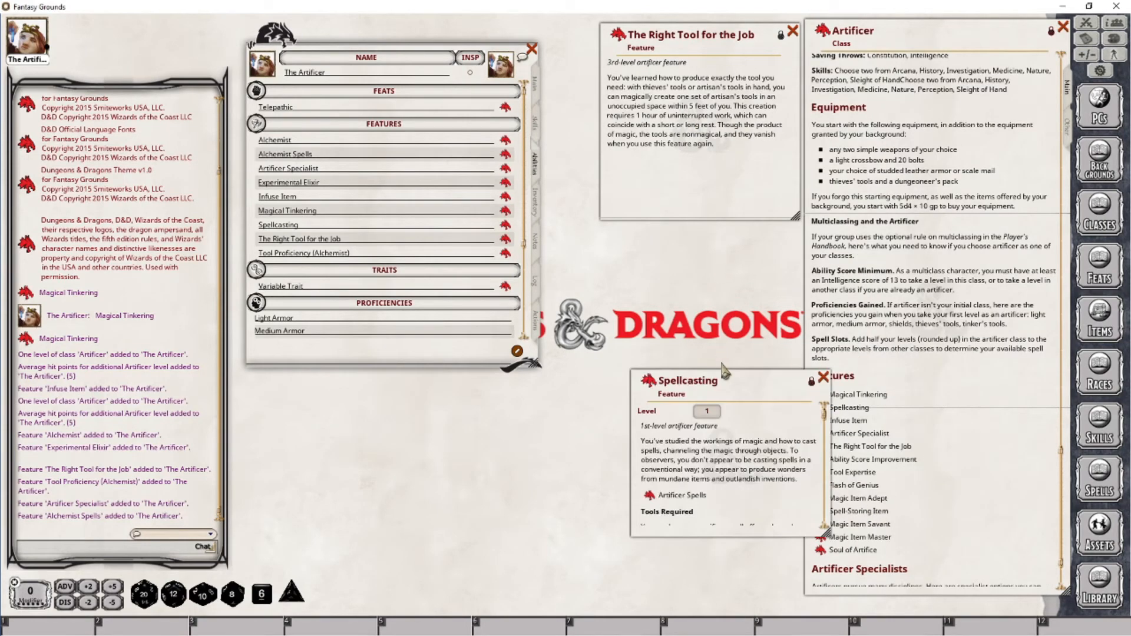
left_click_drag(723, 370, 693, 224)
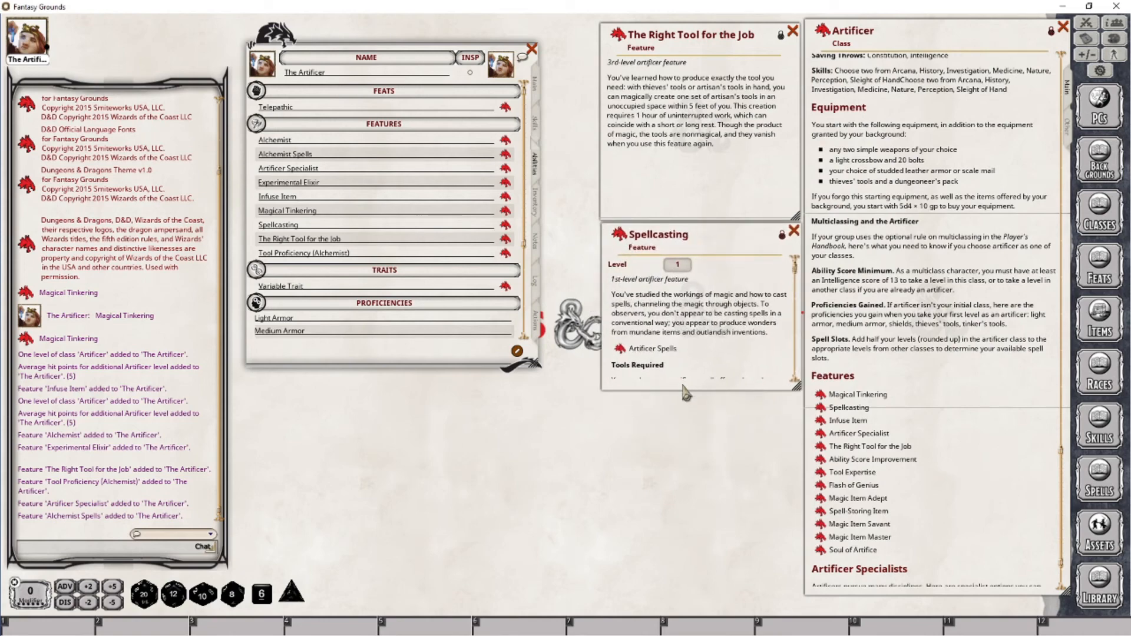
left_click_drag(685, 392, 678, 480)
Add Expeditious Retreat from the Artificer spell list to the character's level 1 spells
left_click(622, 348)
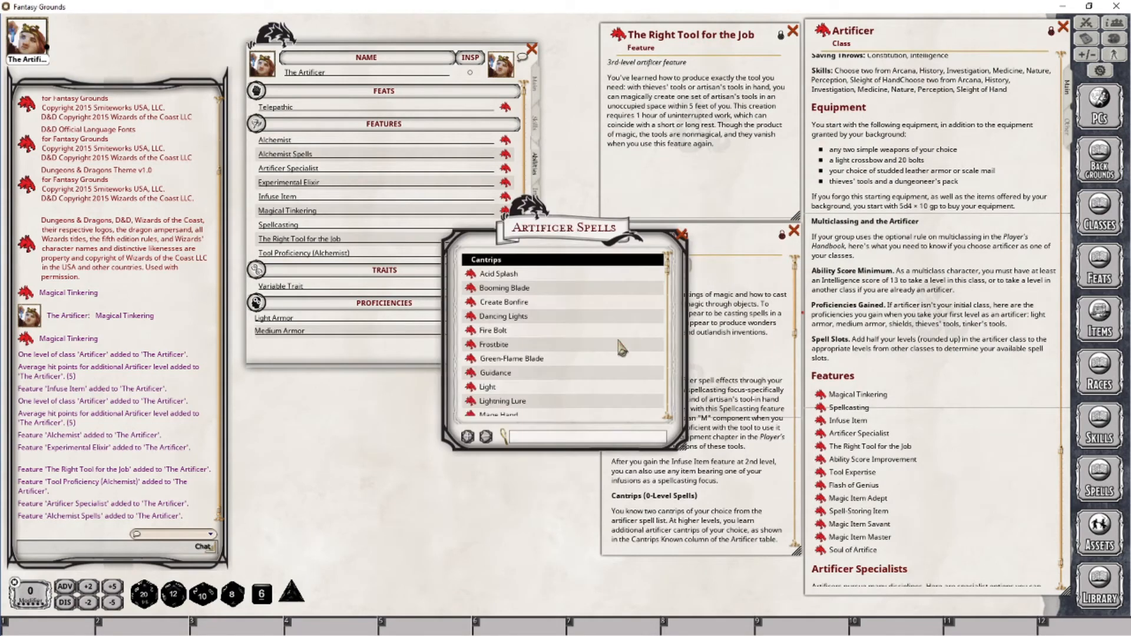
left_click_drag(580, 239, 680, 308)
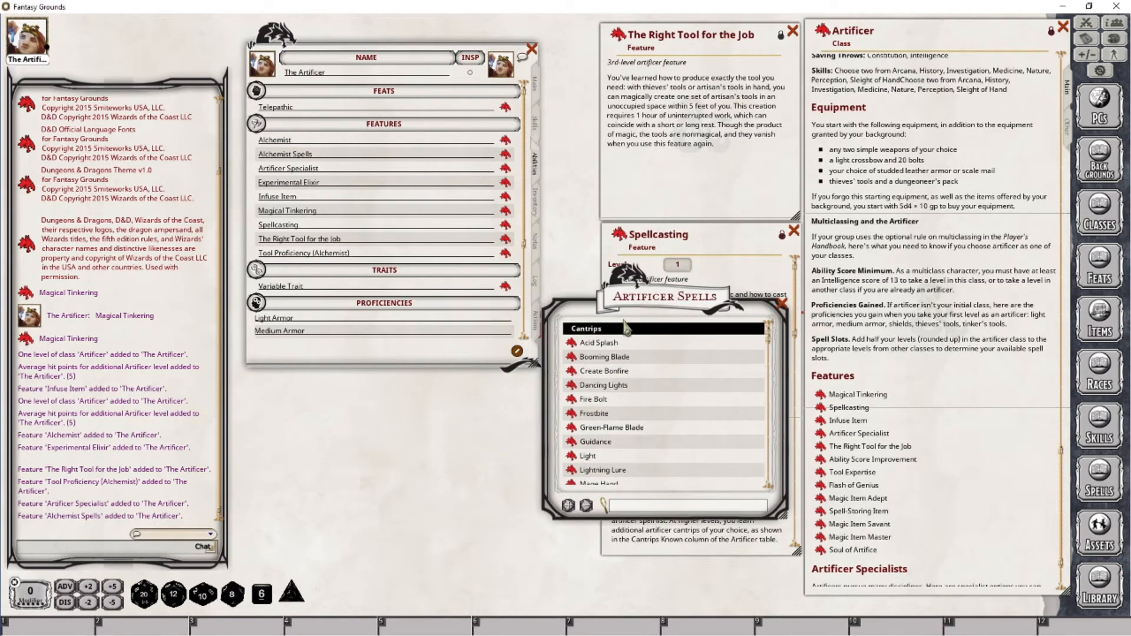
left_click(710, 329)
scroll(643, 401, "down", 2)
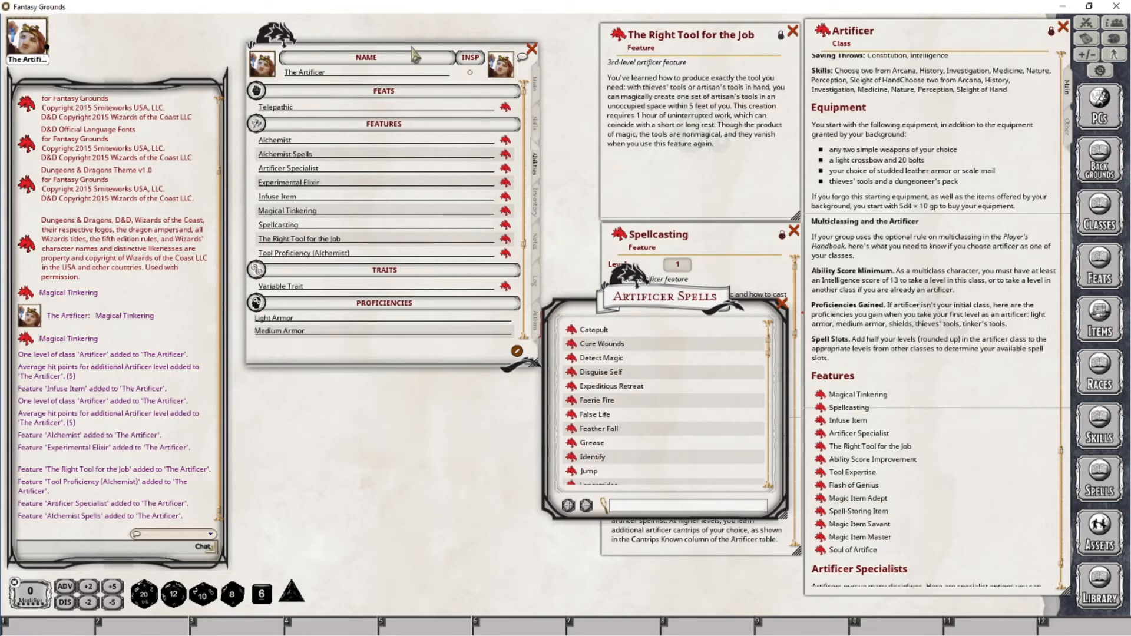
left_click(537, 325)
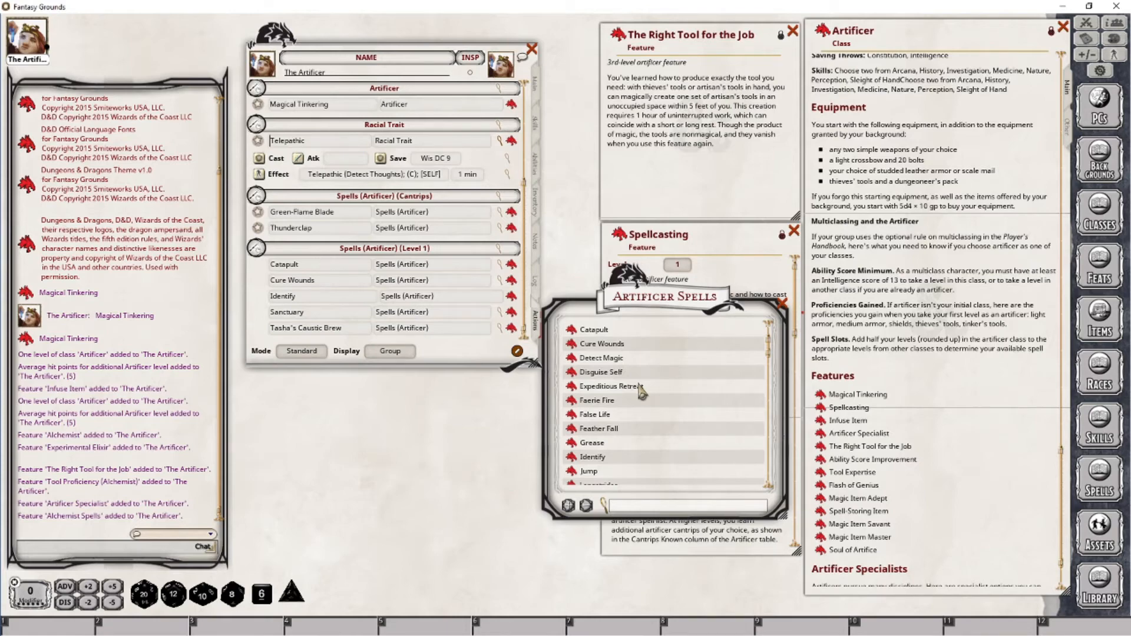
left_click_drag(641, 390, 285, 295)
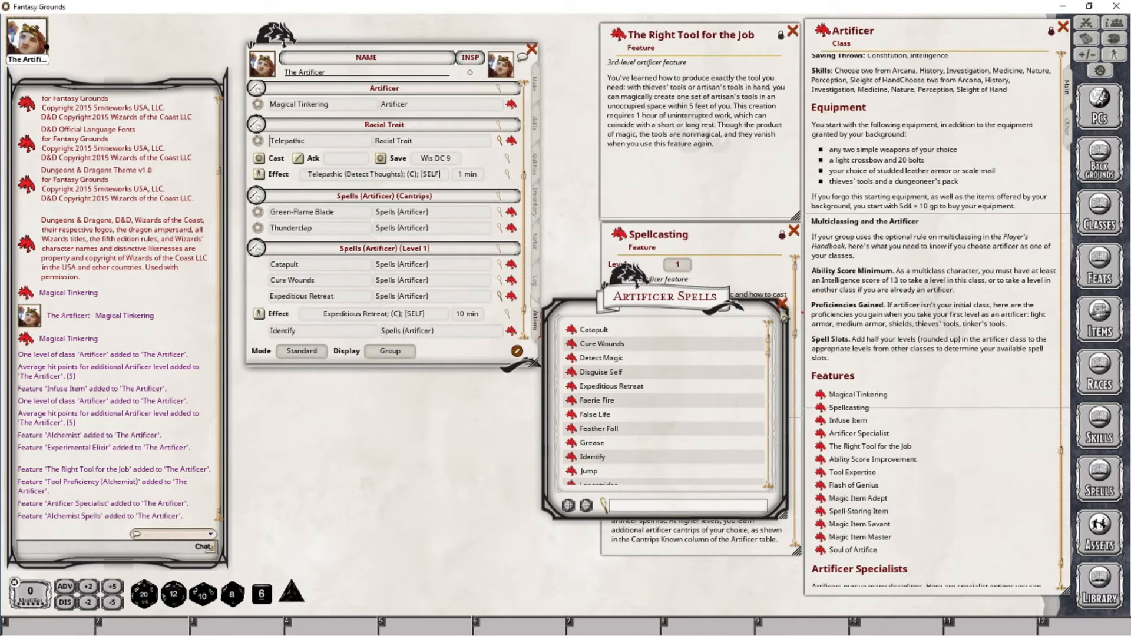
left_click(782, 304)
left_click(501, 298)
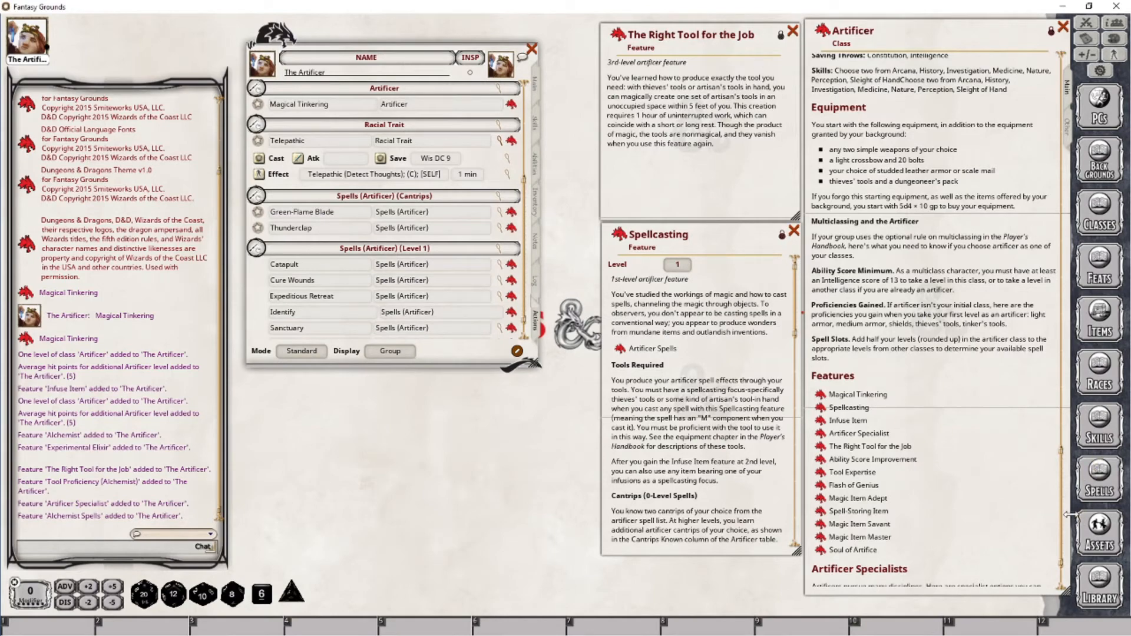
Close the Spellcasting feature window
scroll(1055, 340, "up", 5)
scroll(1057, 345, "up", 10)
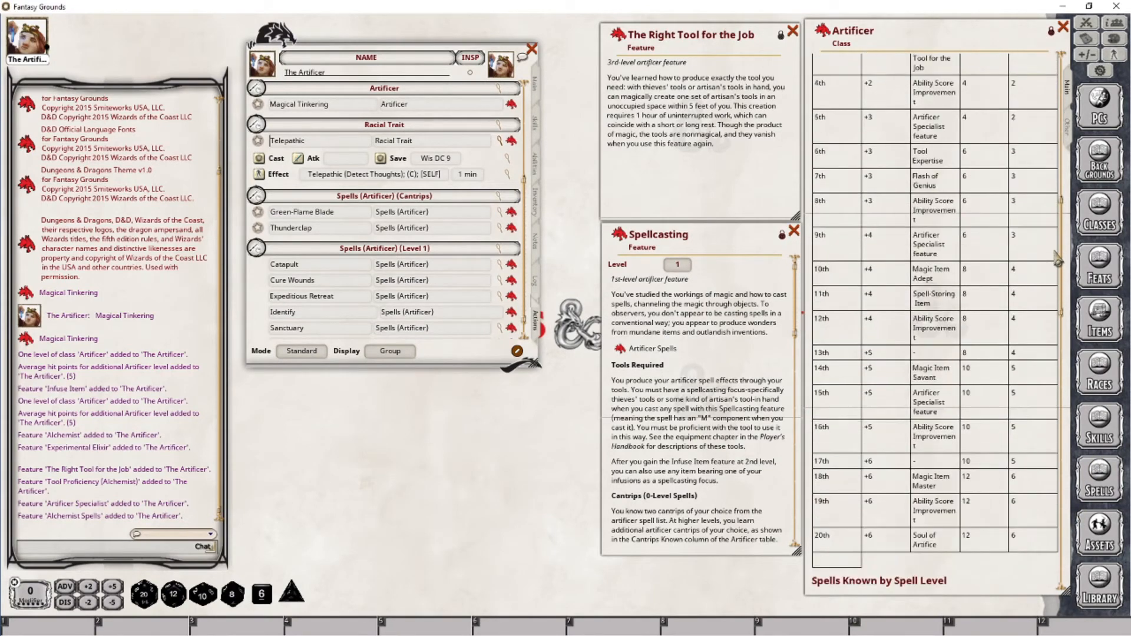
left_click(793, 231)
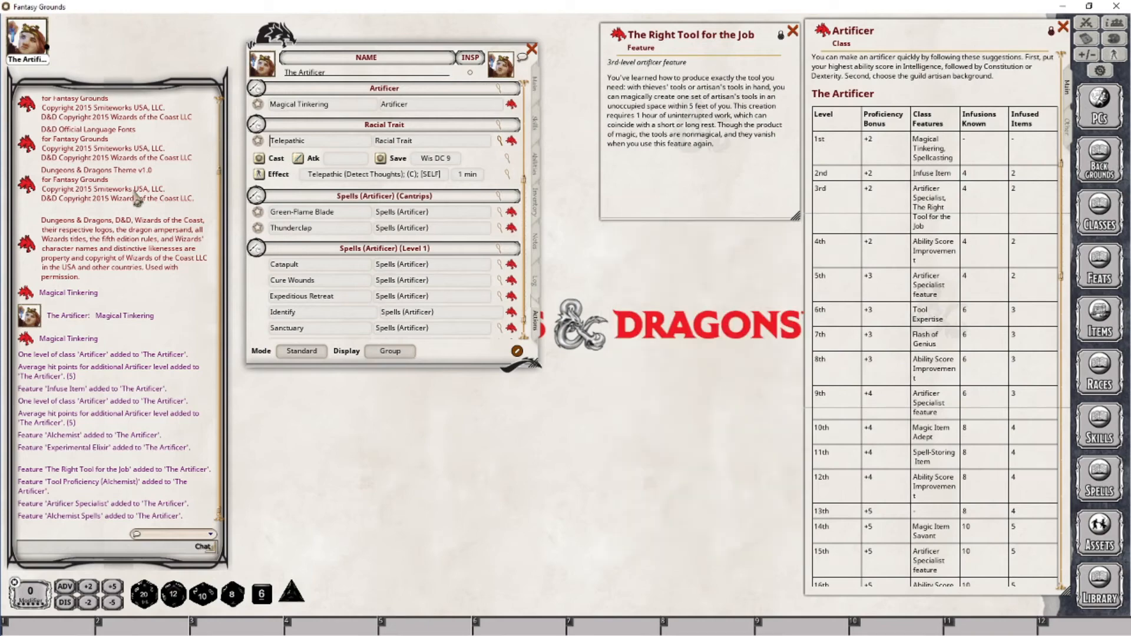
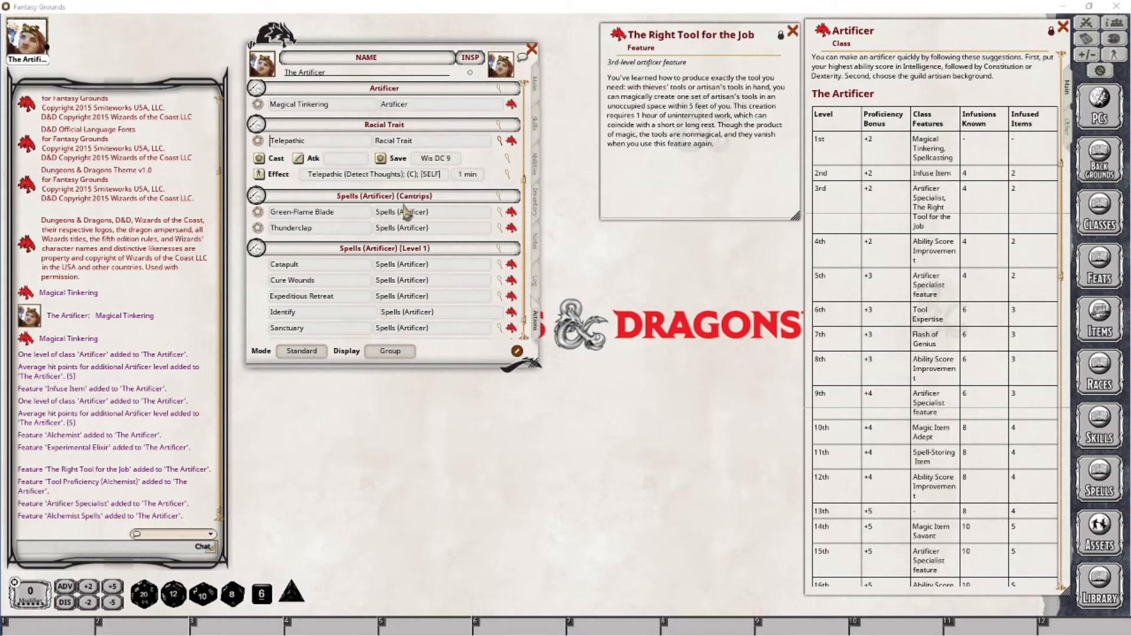
Collapse the Telepathic trait's action details and close The Right Tool for the Job feature window
left_click(498, 140)
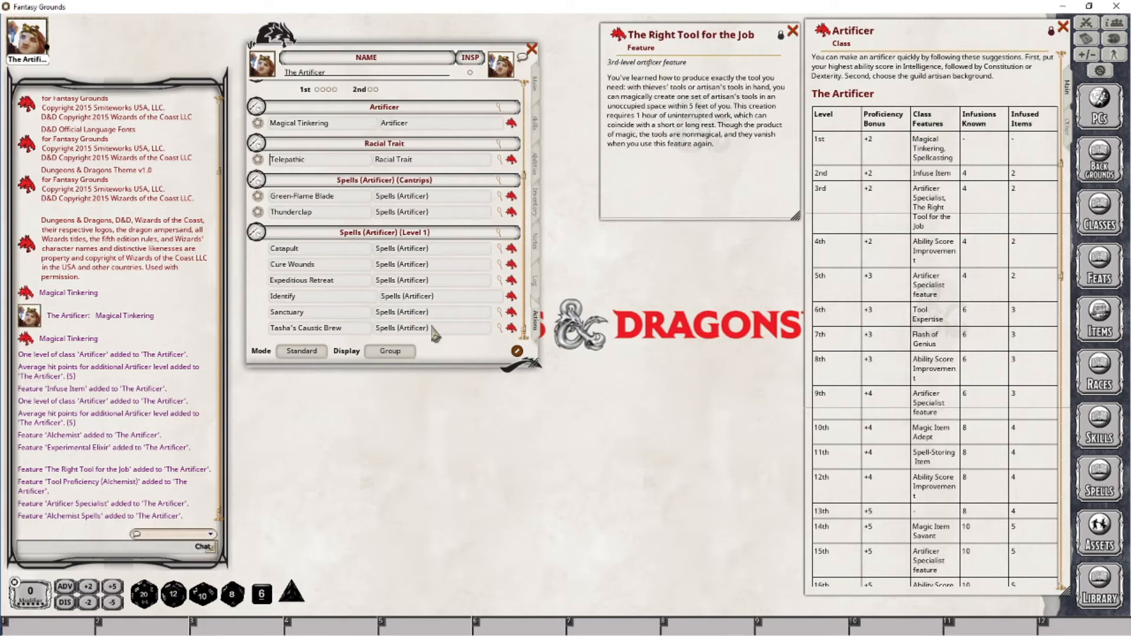
left_click(793, 32)
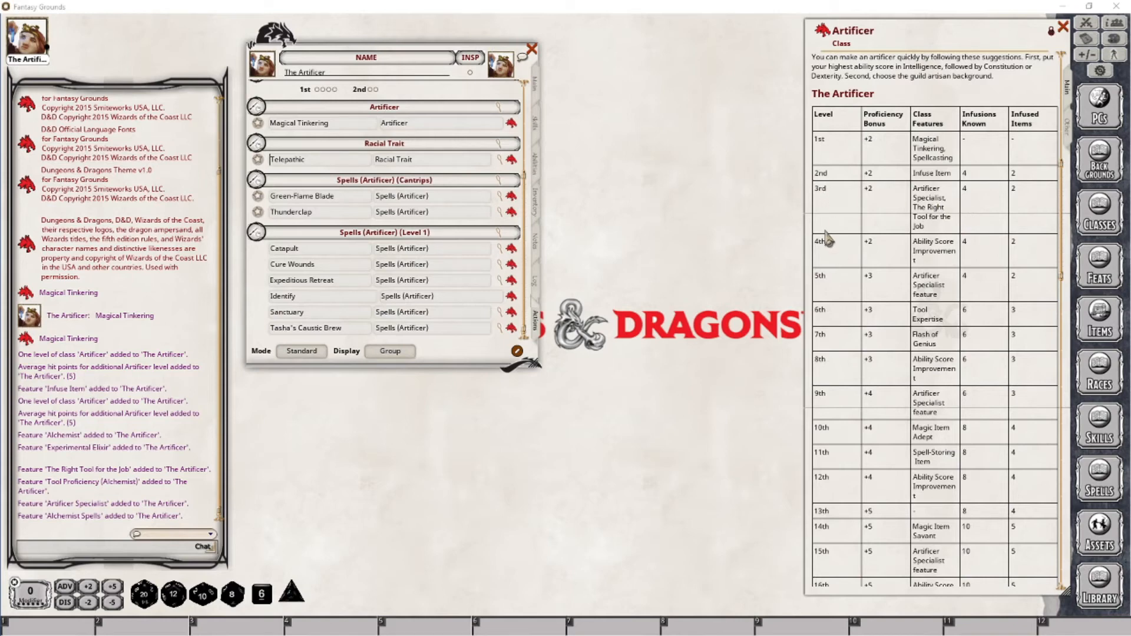
Add another Artificer class level to the character on the main sheet, making it Artificer 4
left_click(536, 84)
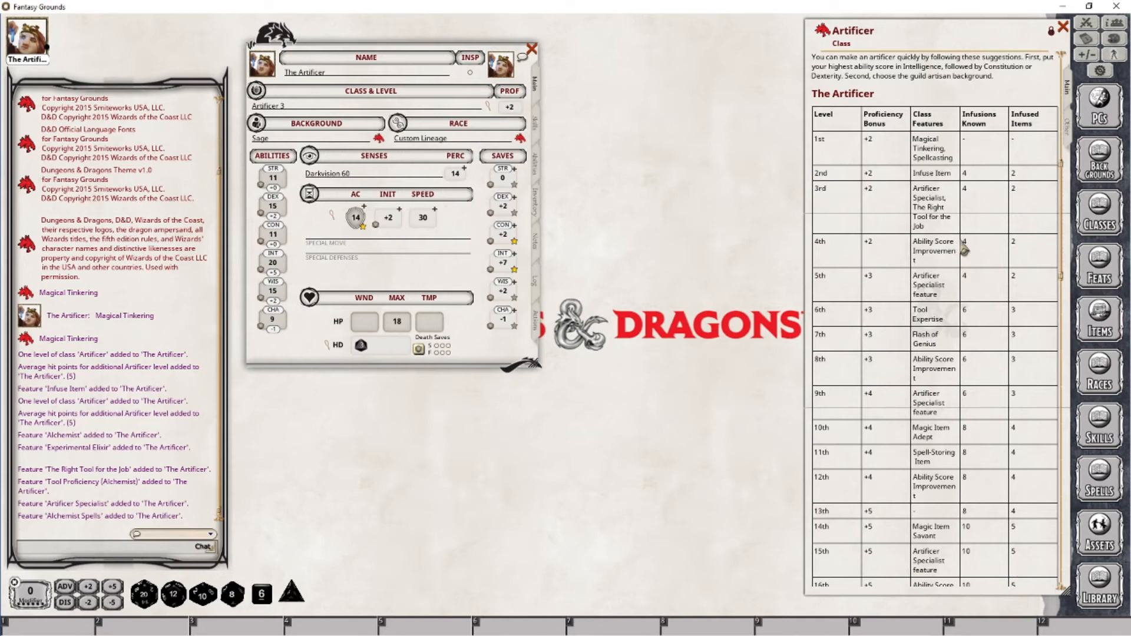
left_click_drag(823, 31, 274, 107)
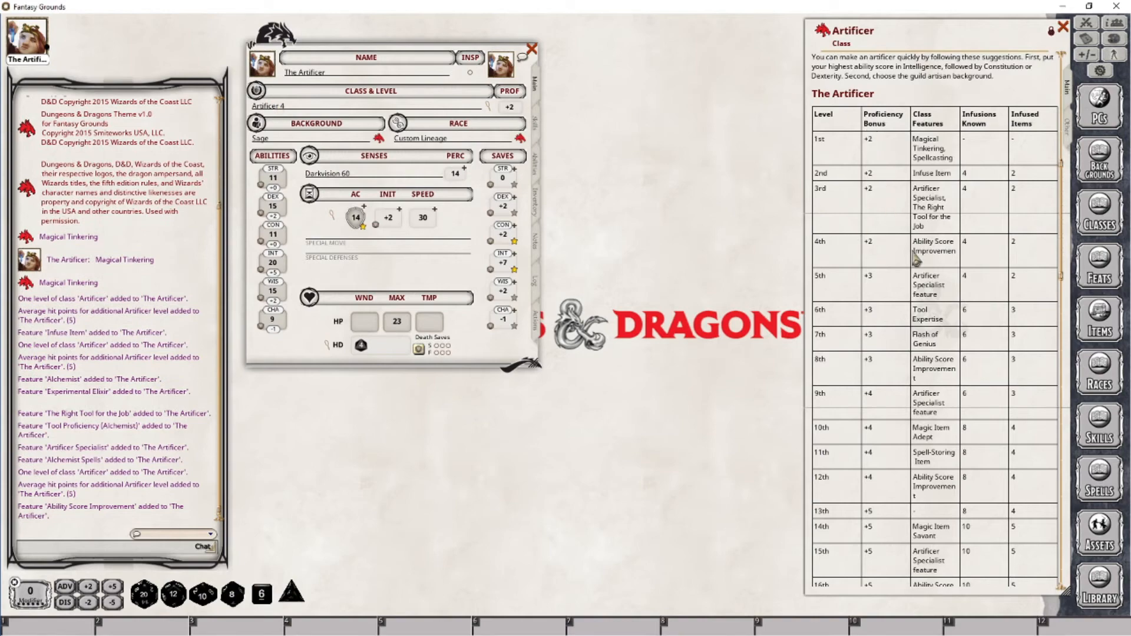
Scroll through the Artificer class progression and spells-known tables
scroll(1062, 238, "down", 2)
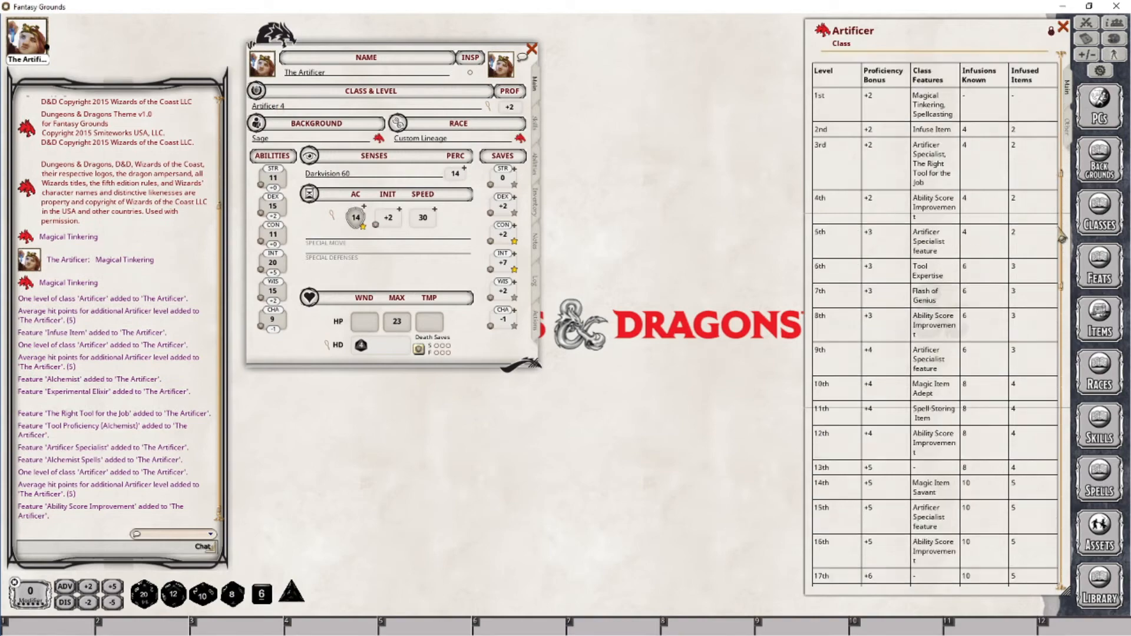
left_click_drag(1061, 238, 1061, 342)
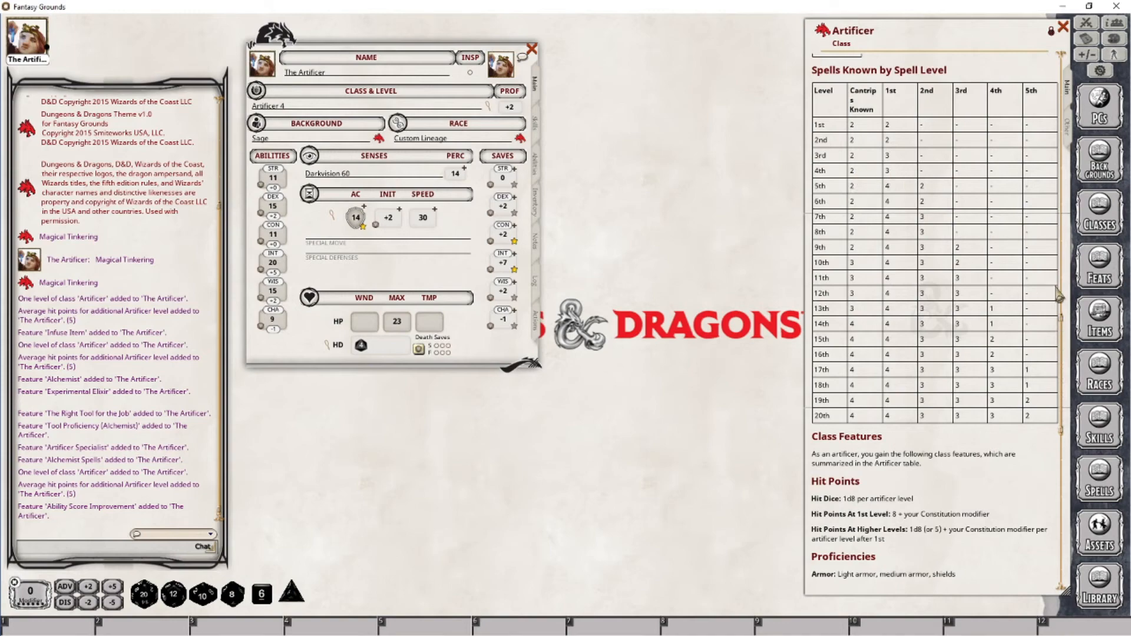
scroll(1058, 294, "up", 10)
scroll(896, 161, "down", 4)
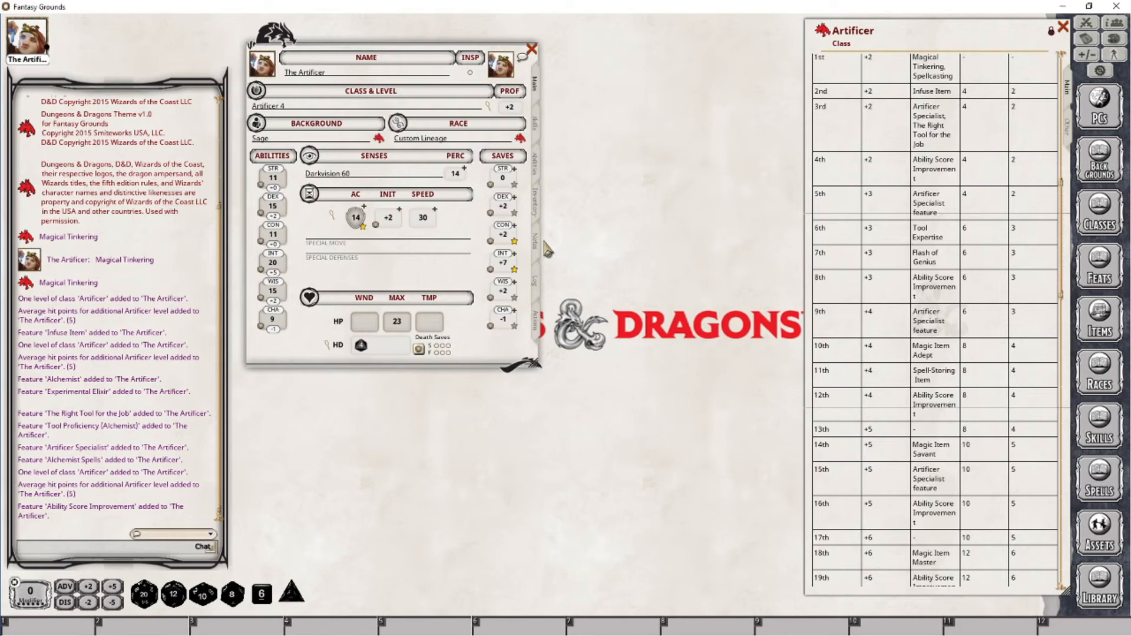
Review the character's features and browse the feats list for the Ability Score Improvement choice
left_click(535, 173)
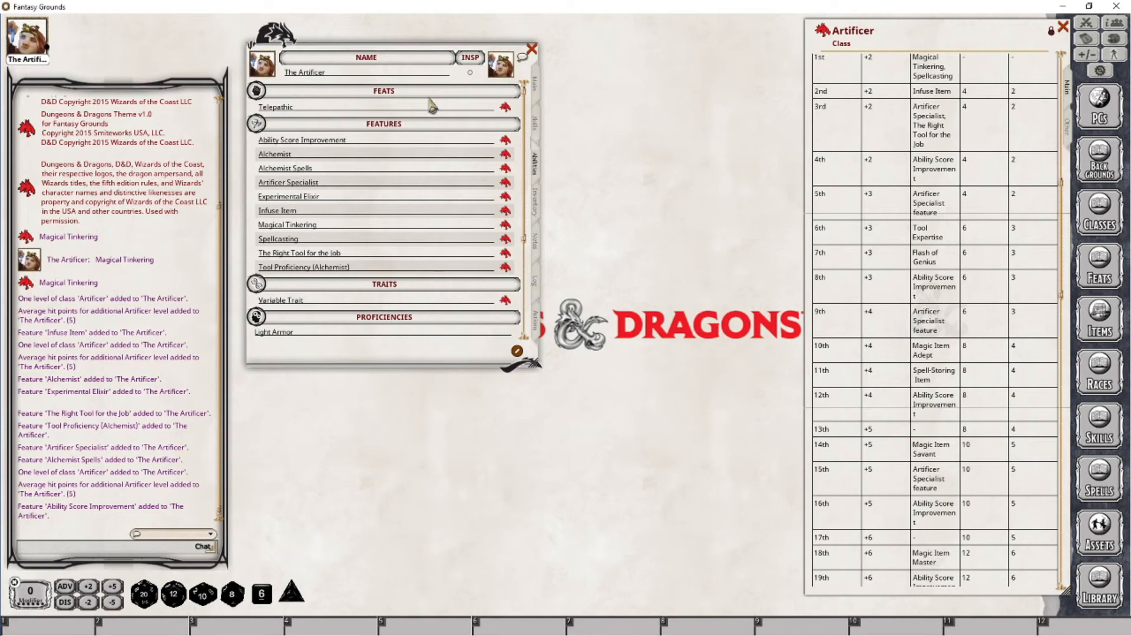
left_click(536, 86)
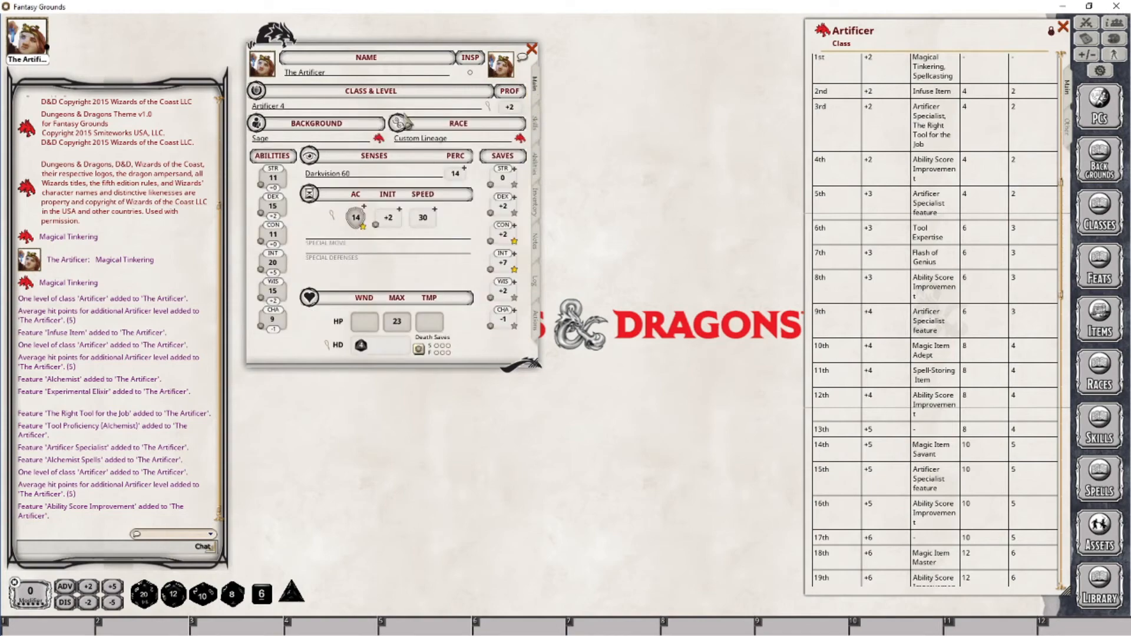
left_click(1097, 274)
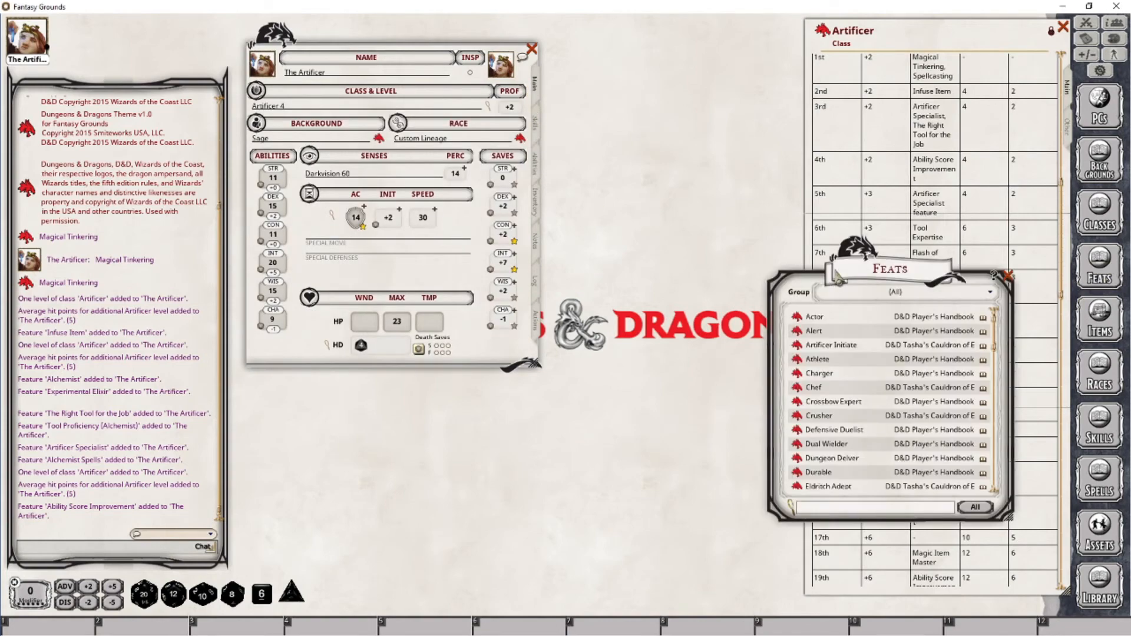
left_click_drag(871, 581, 677, 578)
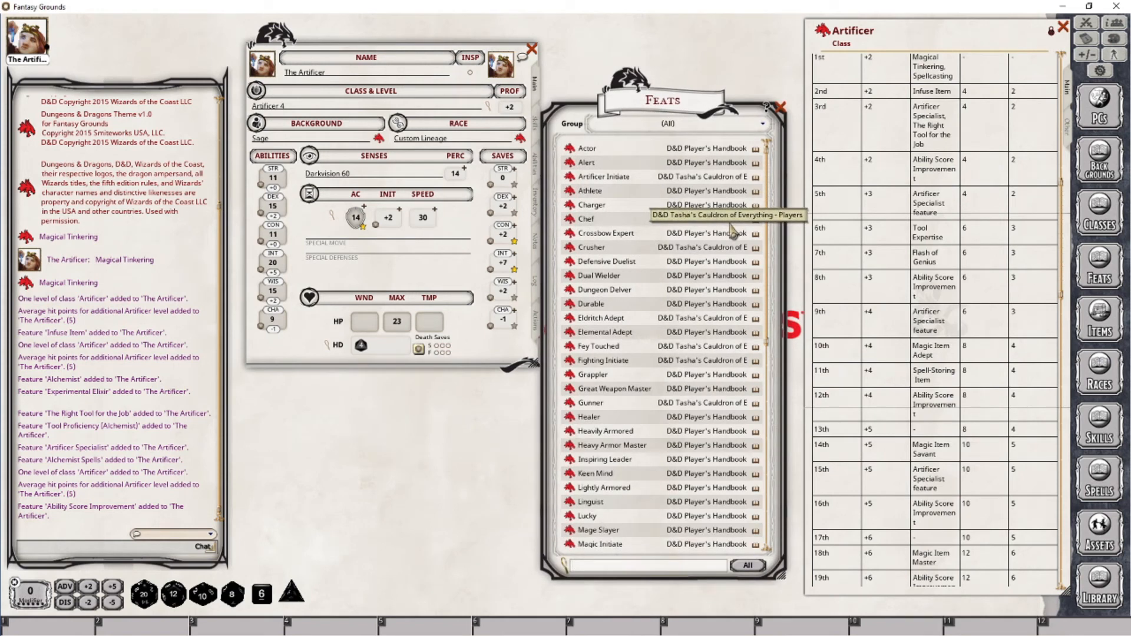
scroll(682, 286, "down", 5)
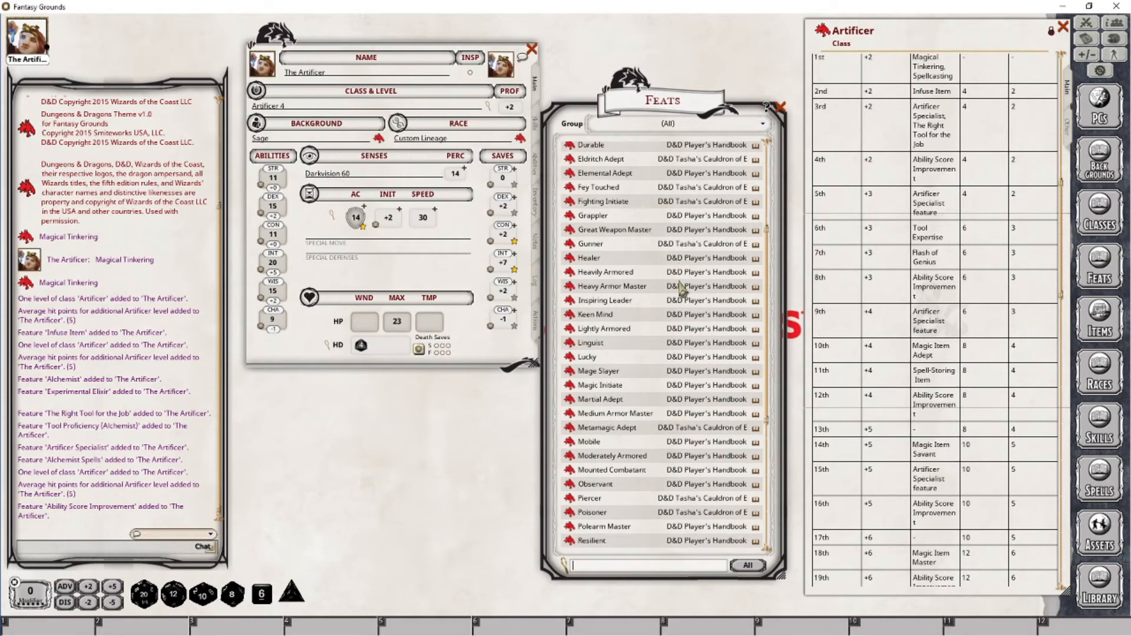
scroll(682, 286, "down", 8)
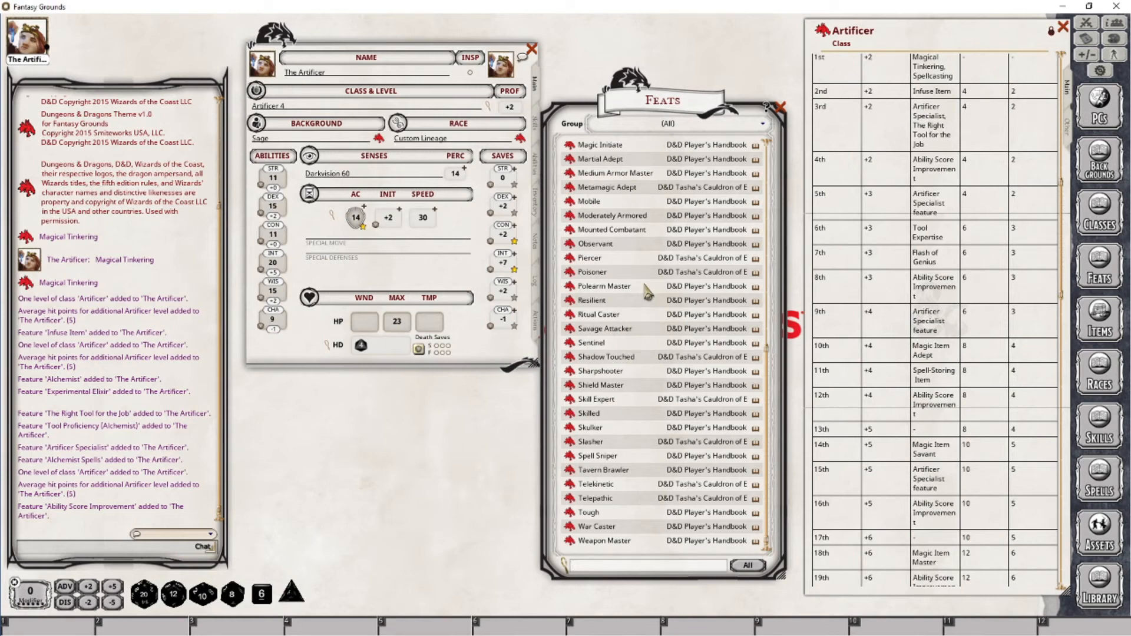
left_click(780, 107)
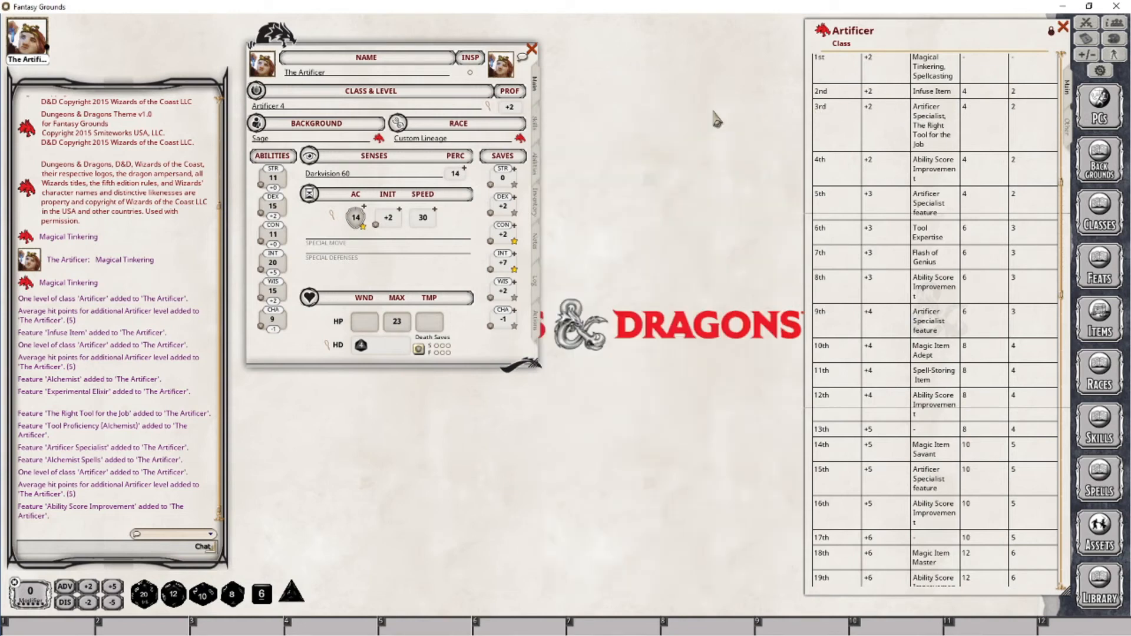
Raise the character's Constitution score to 13
left_click(272, 236)
left_click(274, 236)
type("13")
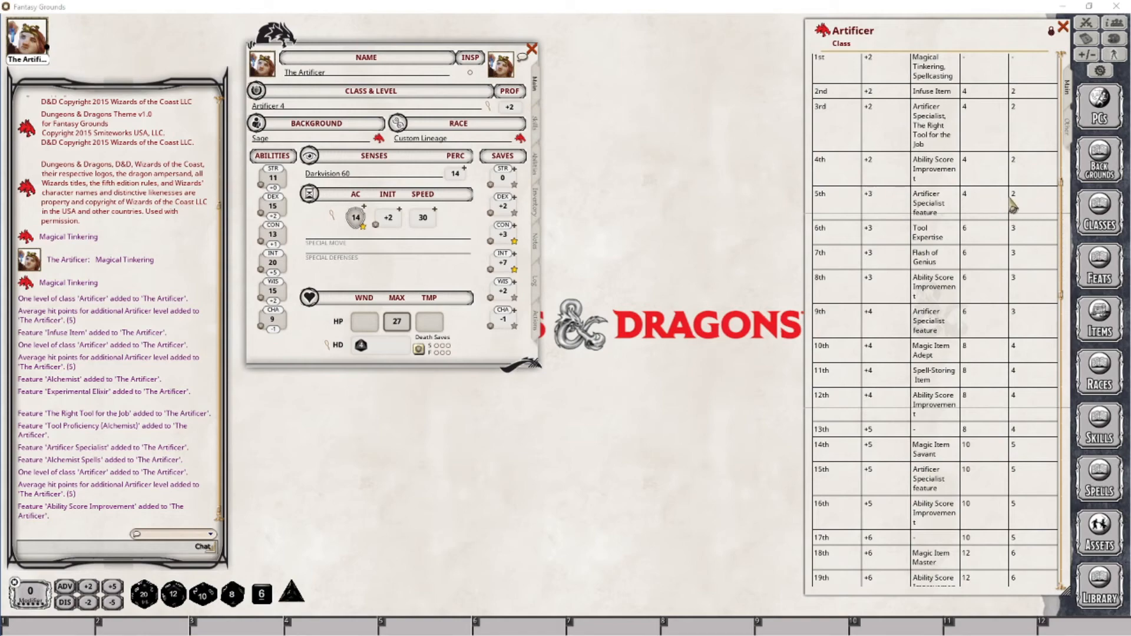
Add a fifth Artificer class level to the character, making it Artificer 5
left_click_drag(1065, 212, 1054, 334)
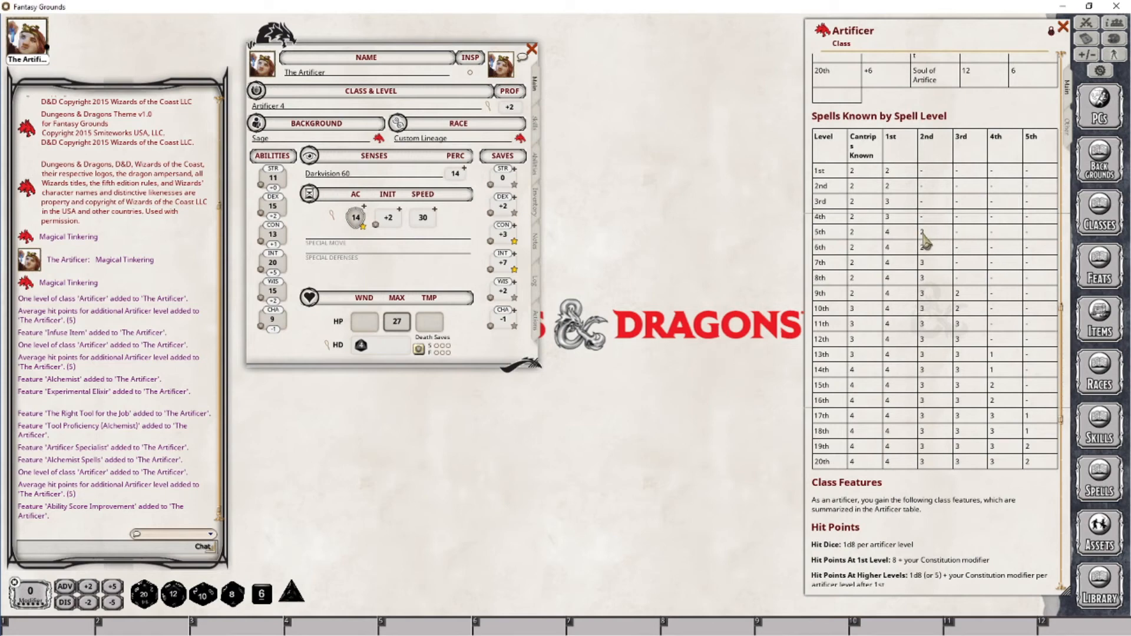
left_click_drag(1063, 353, 1058, 84)
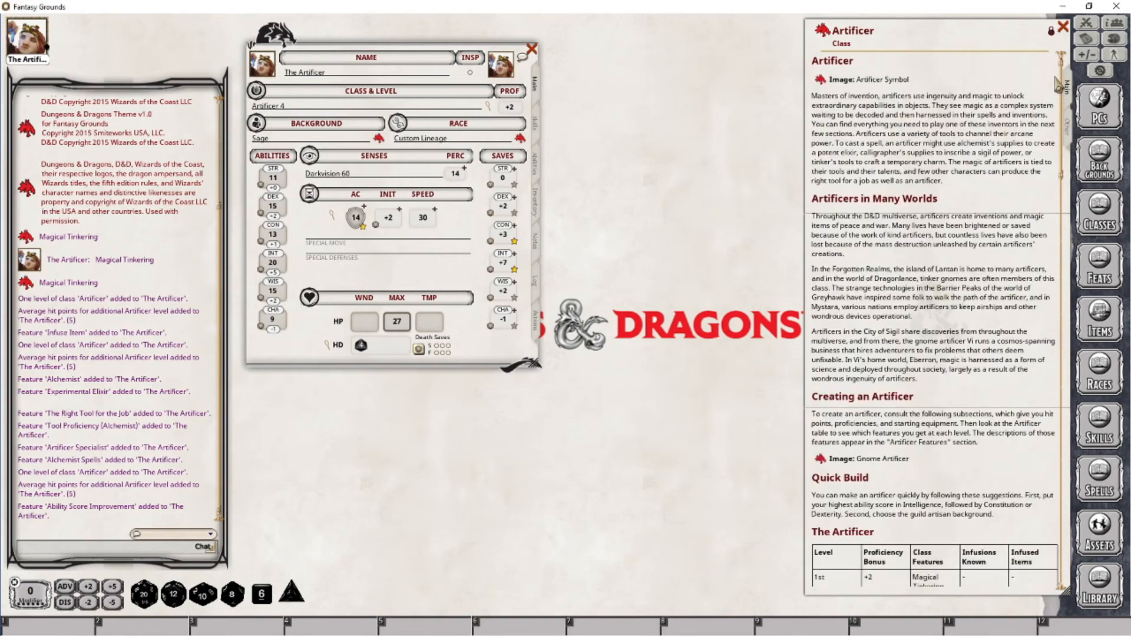
left_click_drag(823, 32, 270, 107)
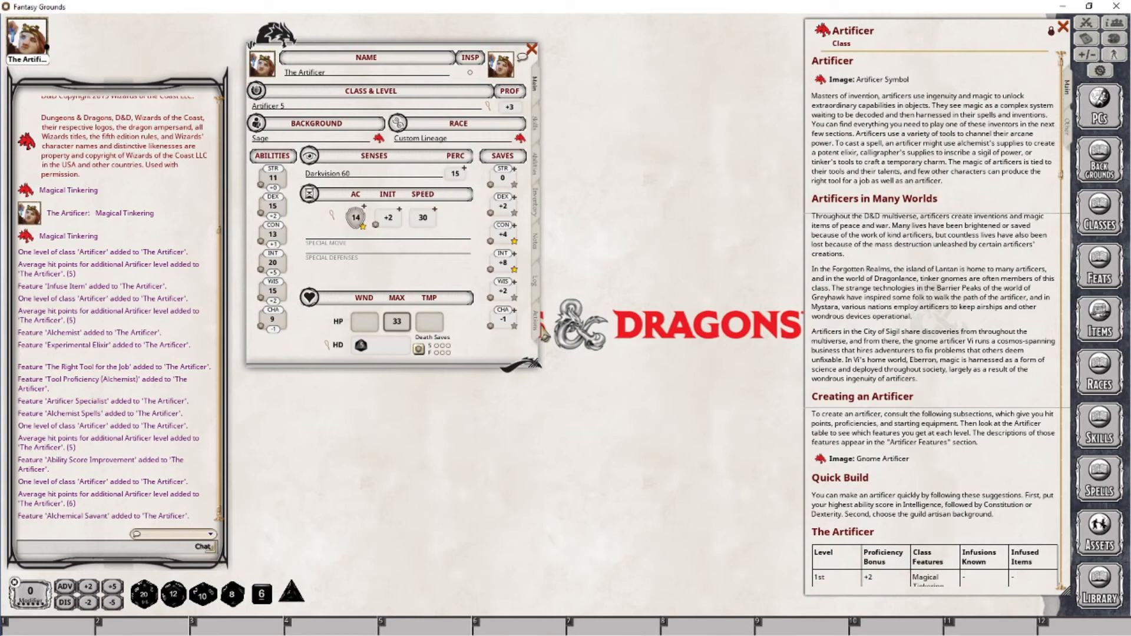
Open the Spellcasting feature from the Artificer class features list and move and resize its window
left_click(537, 323)
scroll(492, 326, "up", 5)
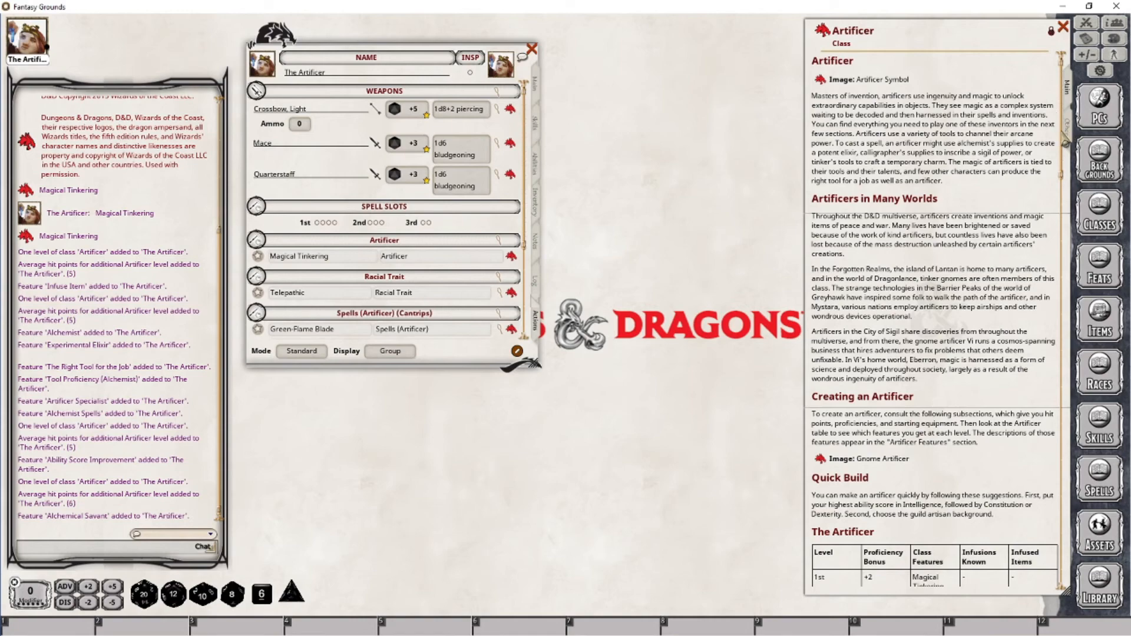
left_click_drag(1065, 141, 1064, 360)
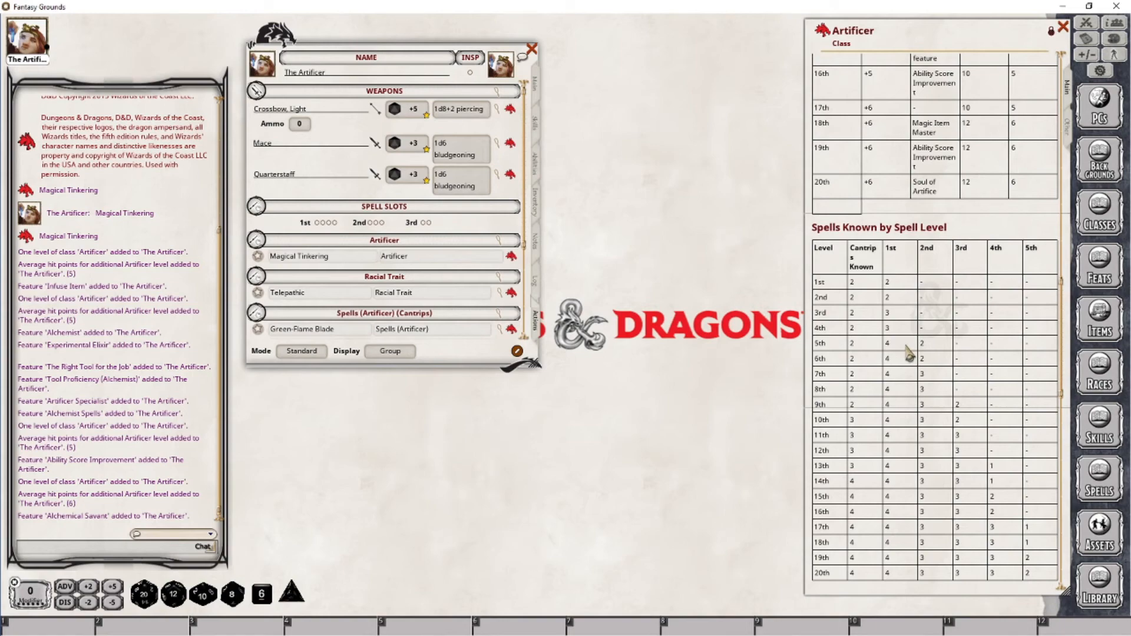
scroll(913, 352, "up", 8)
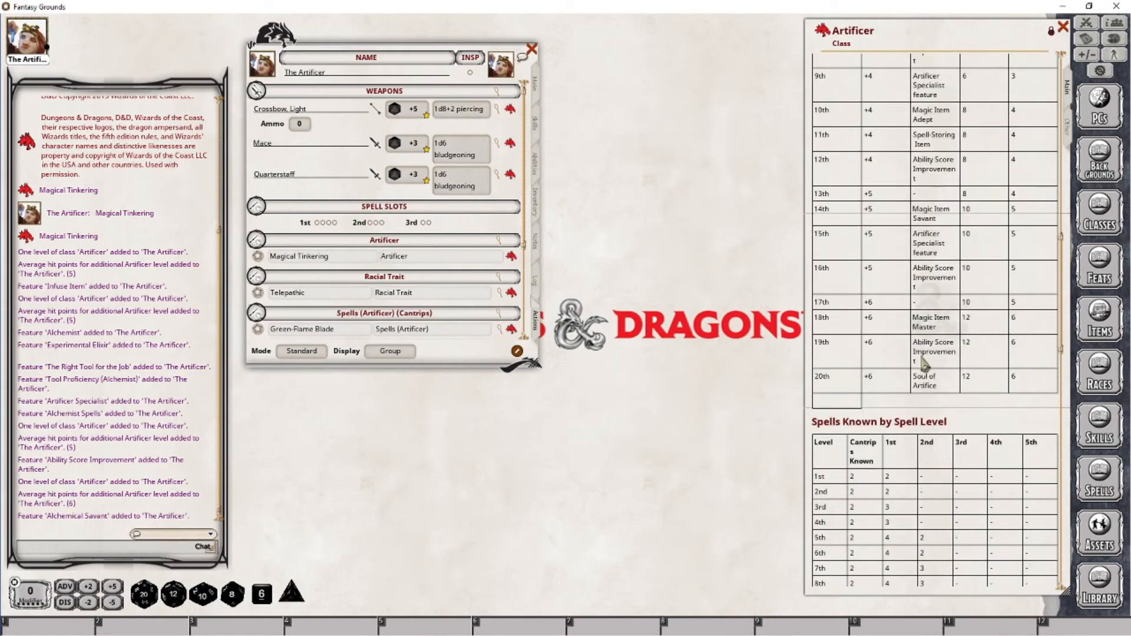
scroll(922, 353, "down", 15)
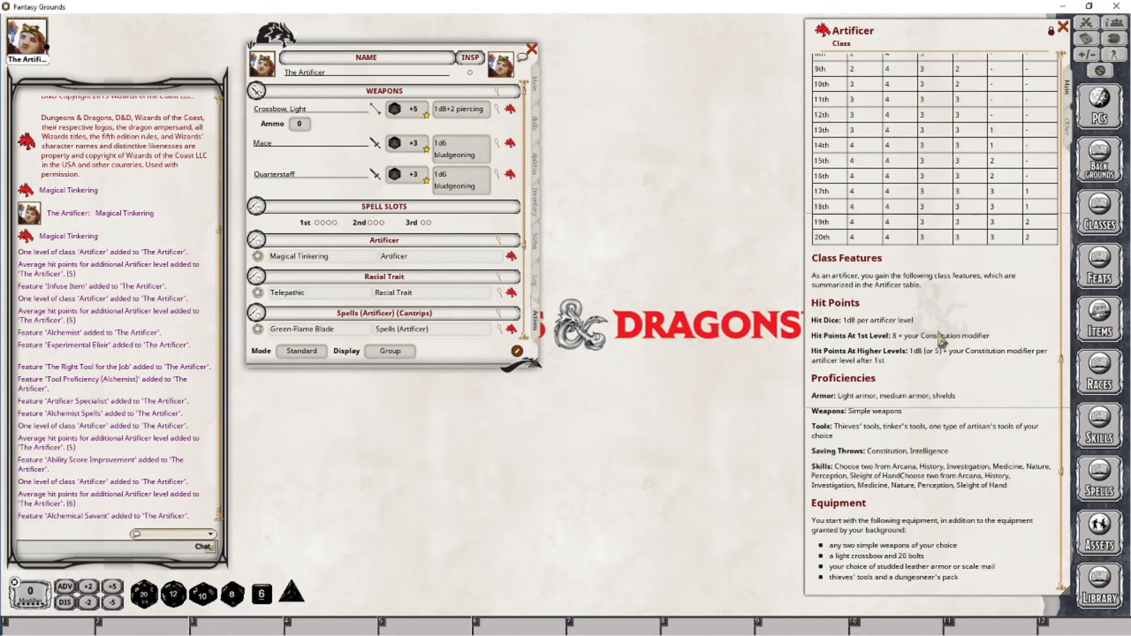
scroll(874, 438, "down", 3)
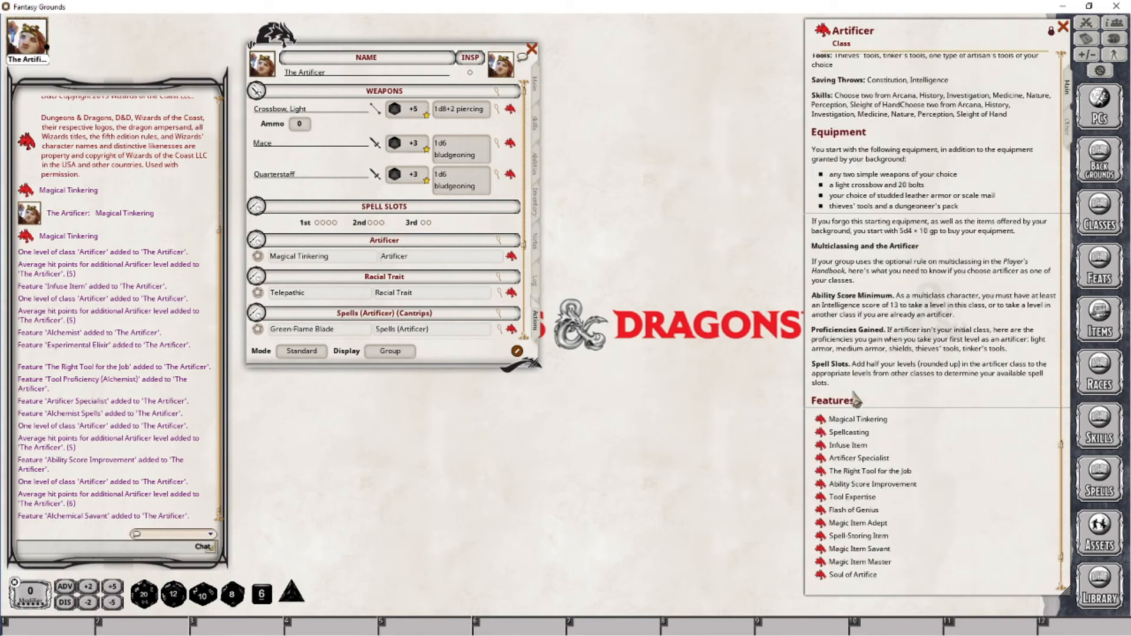
left_click(848, 431)
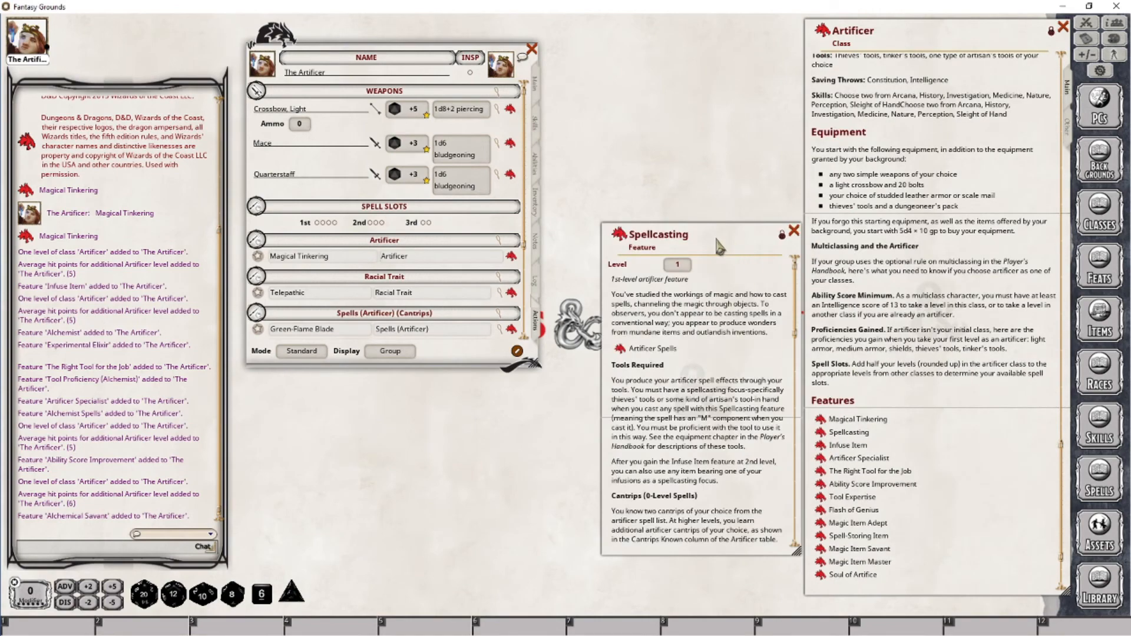
left_click_drag(706, 227, 711, 26)
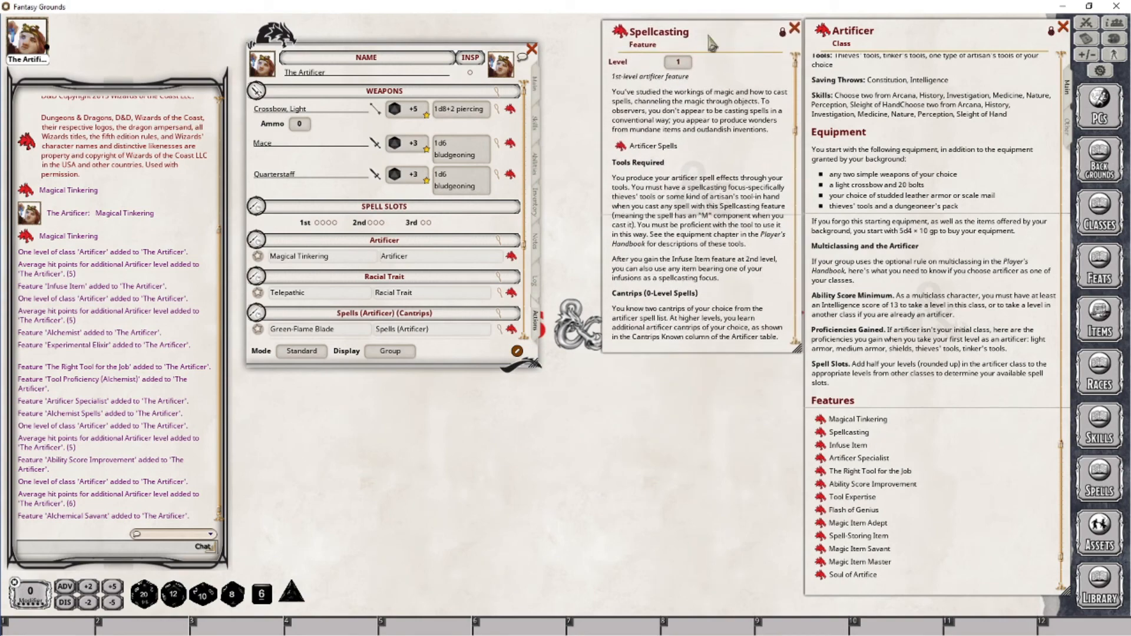
left_click_drag(796, 348, 797, 549)
scroll(707, 412, "down", 3)
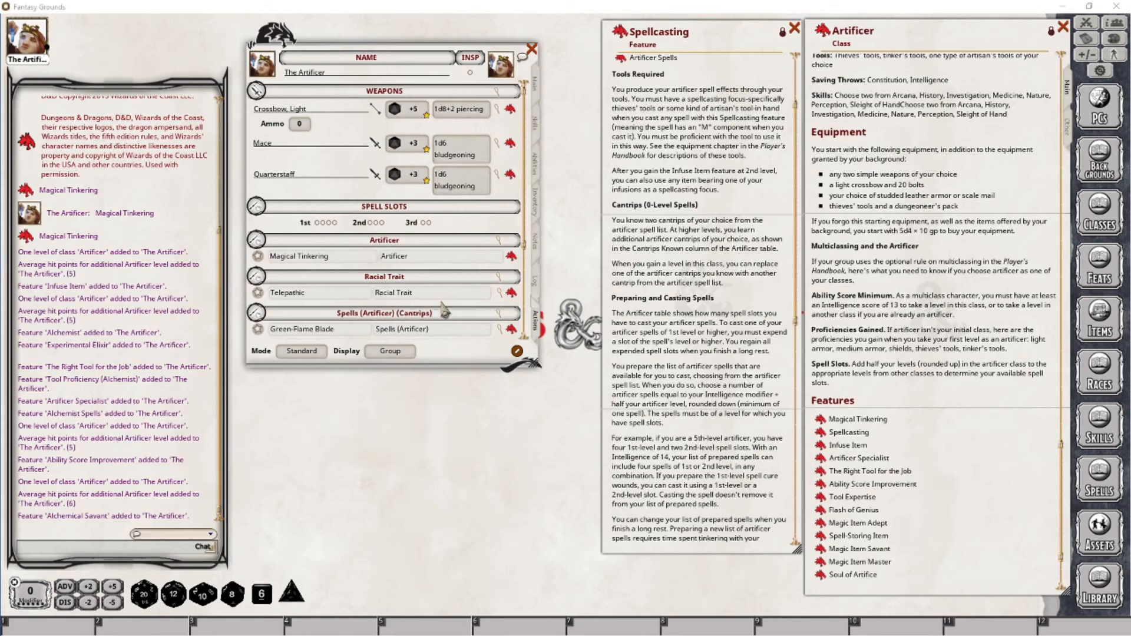
Set the character's 2nd-level spellcasting slots to 2 in Preparation mode, then return to Combat mode
left_click(517, 352)
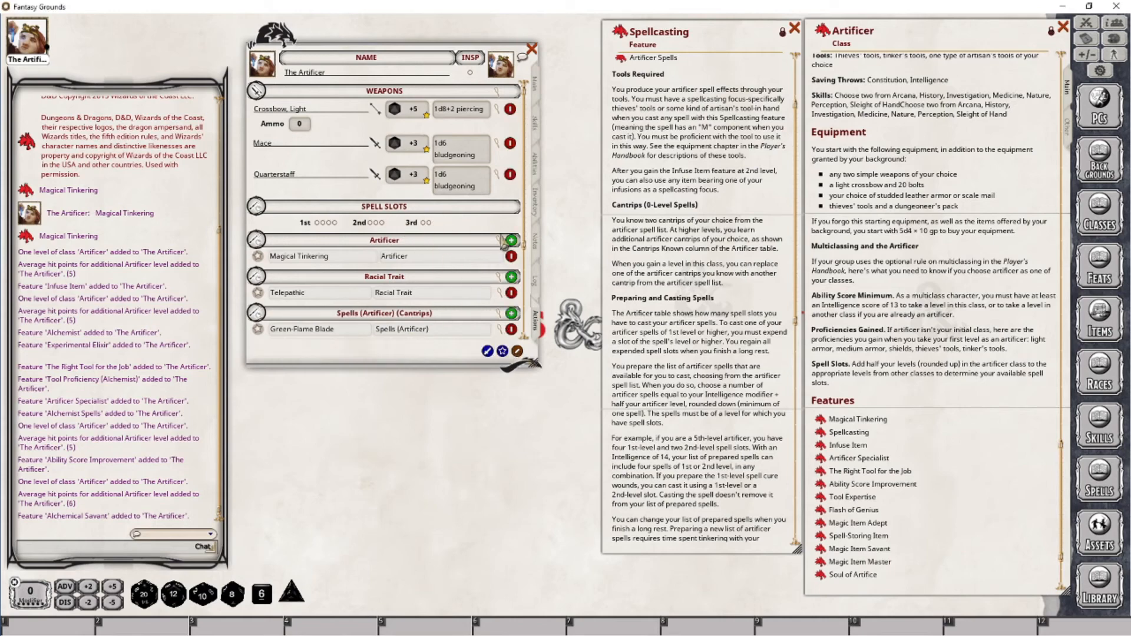
left_click(517, 352)
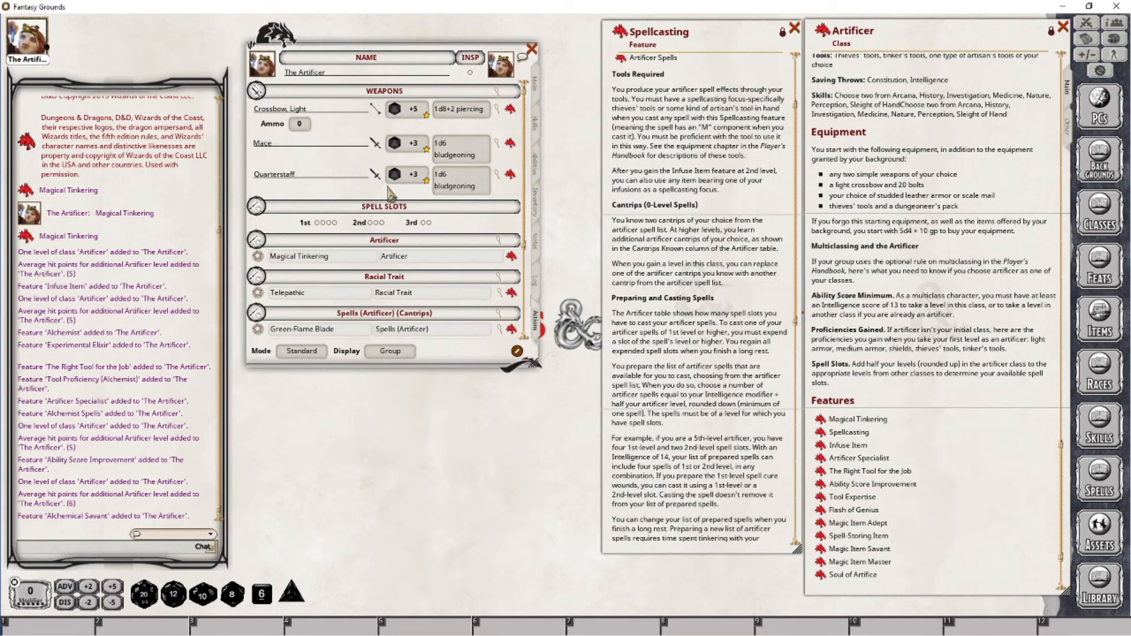
left_click(300, 351)
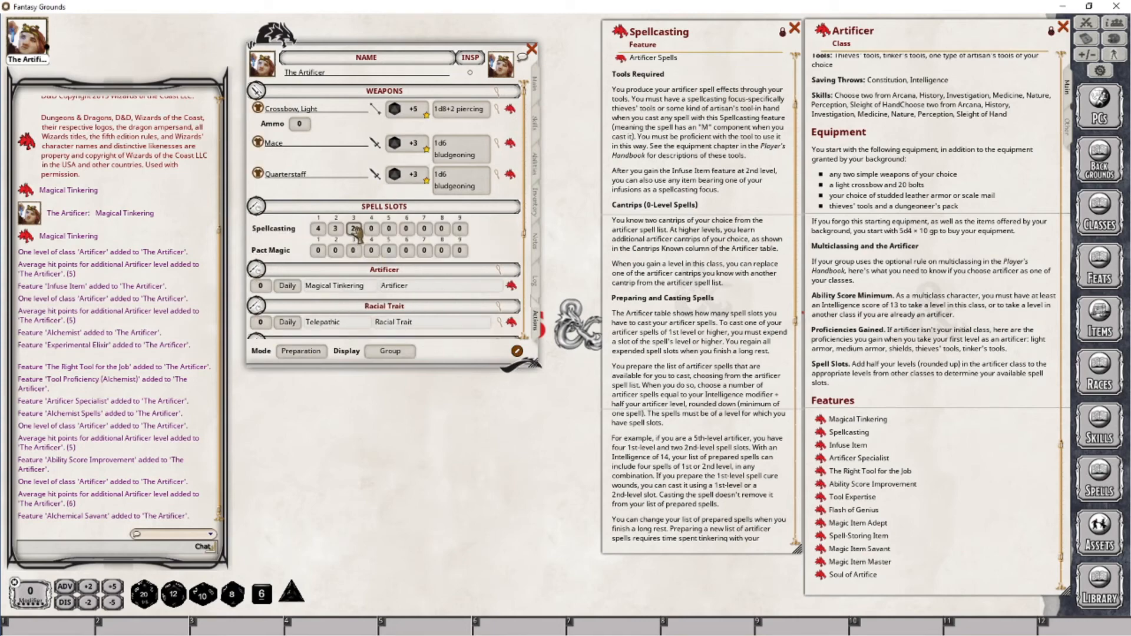
left_click(336, 230)
type("2")
left_click(316, 353)
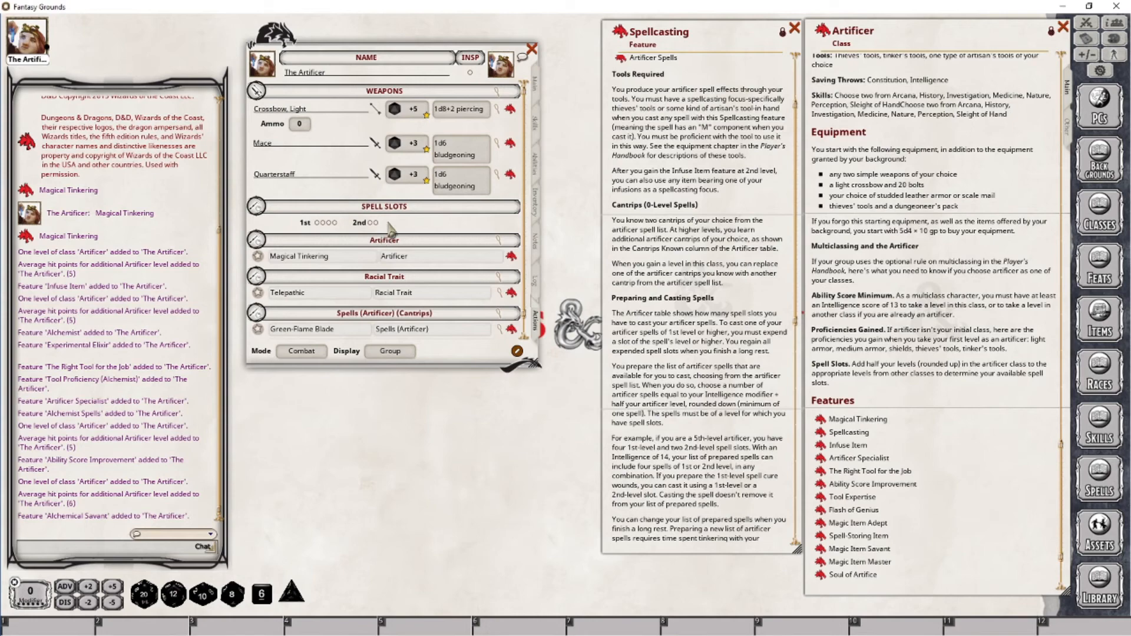
Open the Artificer Spells list from the Spellcasting feature and place it below the character sheet
scroll(1065, 449, "down", 15)
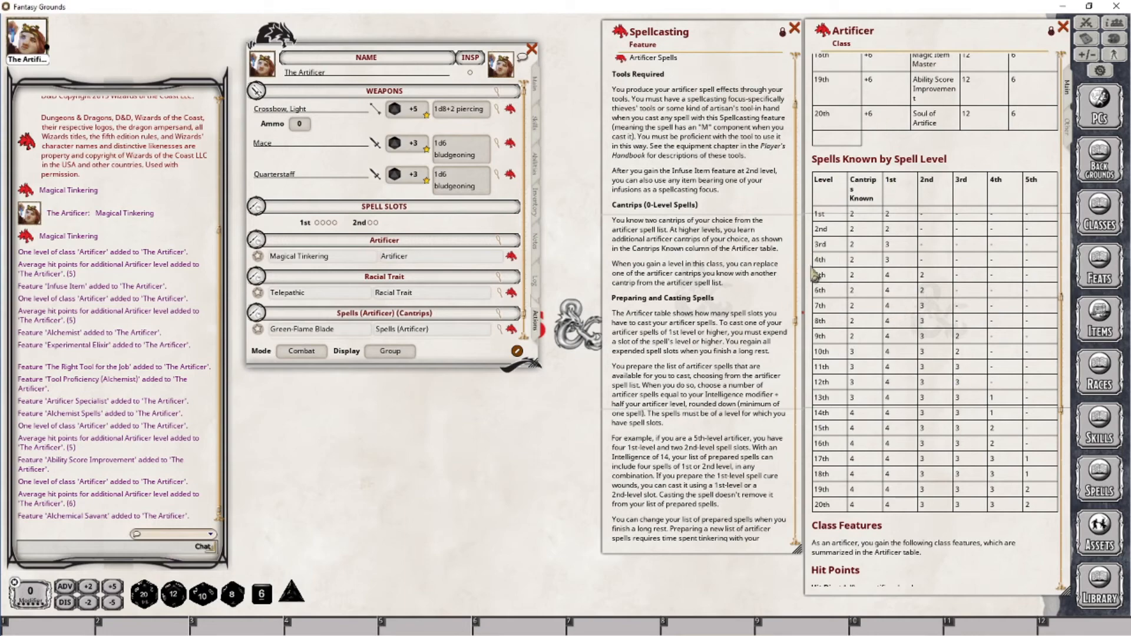
scroll(756, 365, "down", 4)
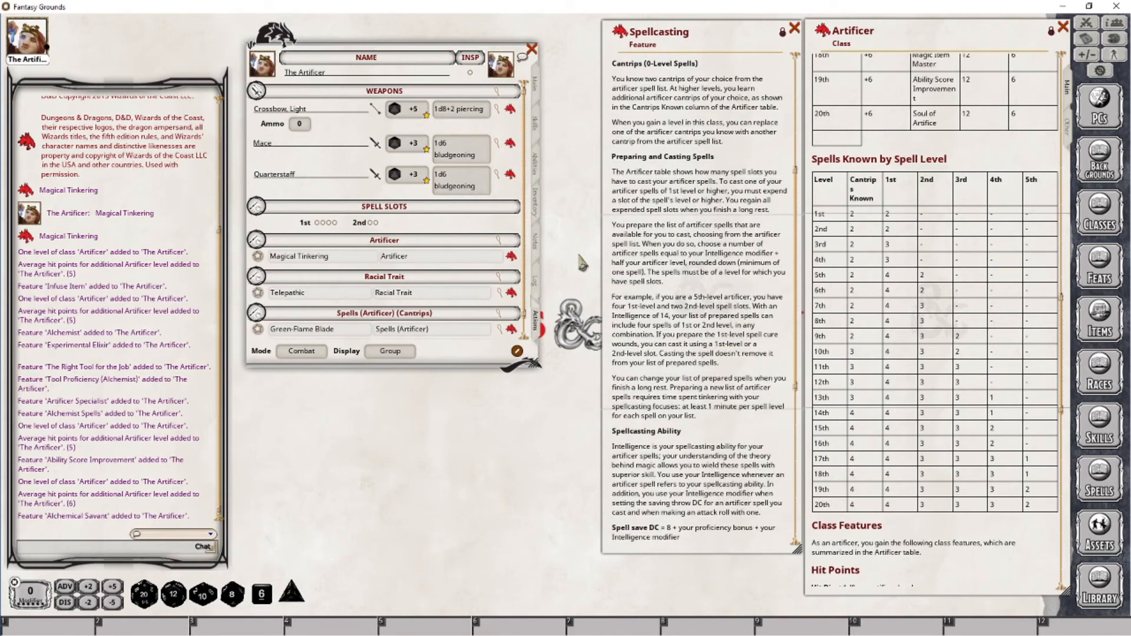
scroll(1064, 321, "down", 10)
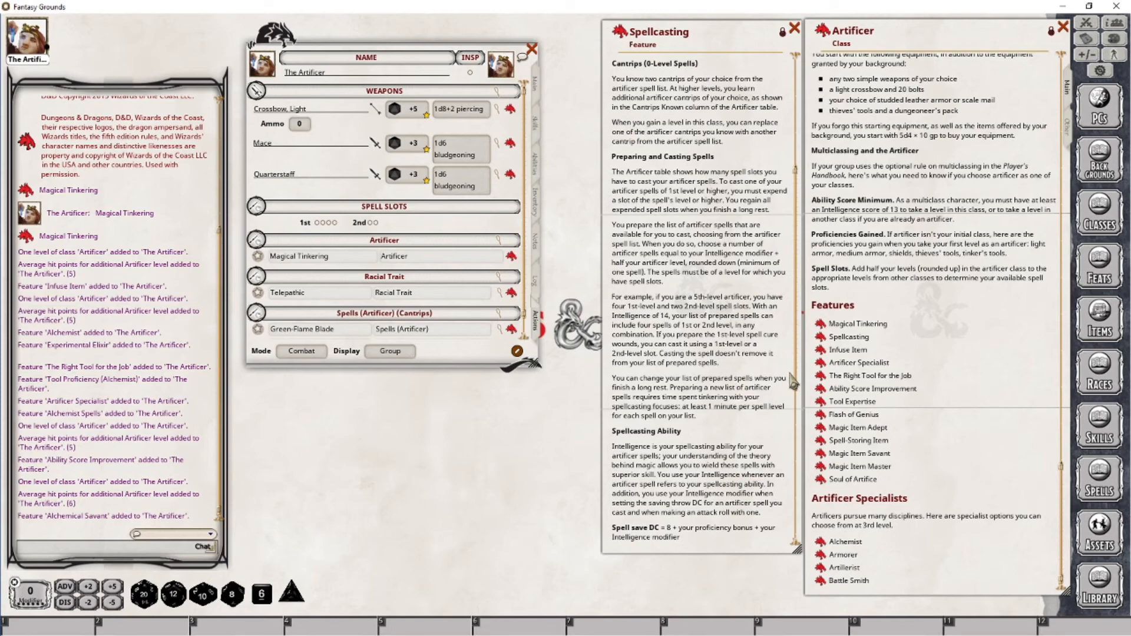
left_click_drag(795, 380, 804, 212)
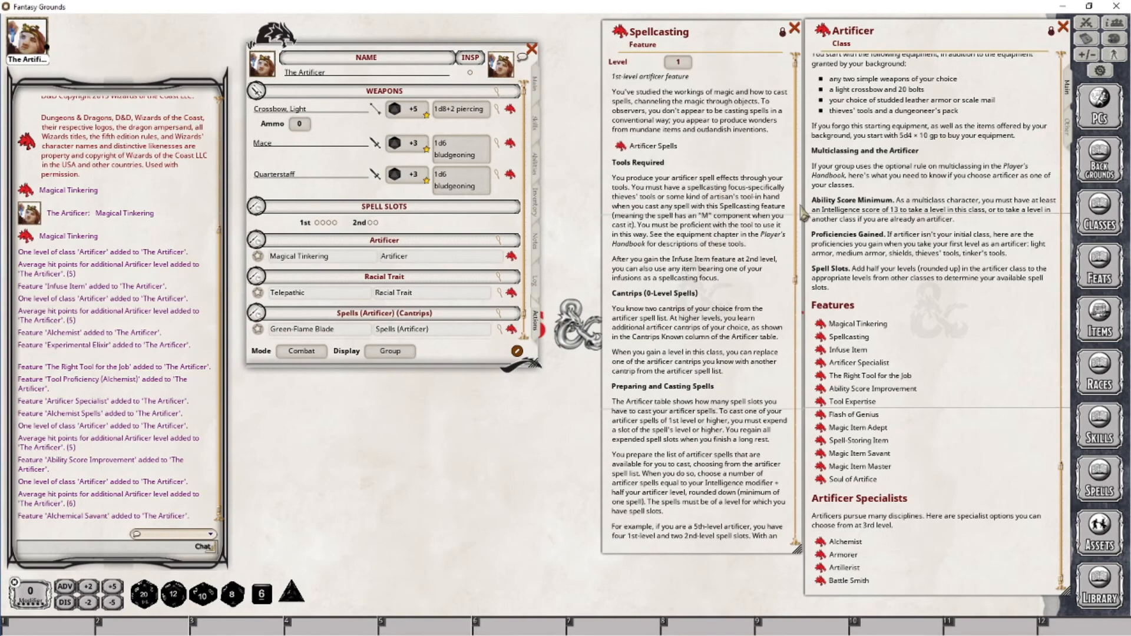
left_click(620, 147)
left_click_drag(663, 294, 422, 372)
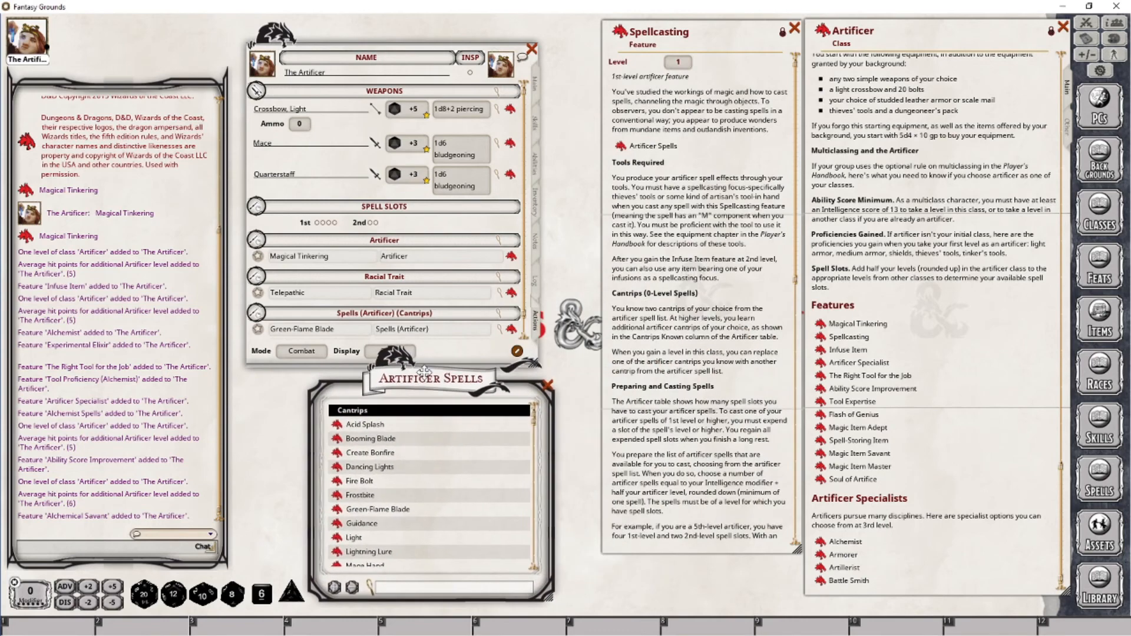
Review the Alchemist specialization and its Alchemist Spells feature, then close both windows
left_click(820, 543)
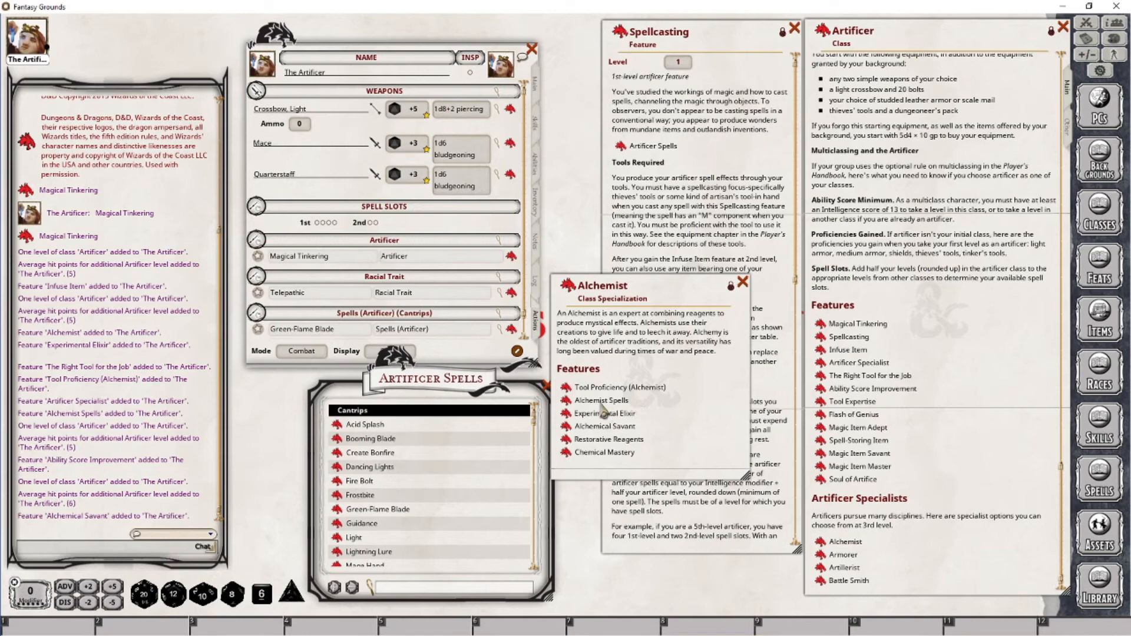
left_click(569, 401)
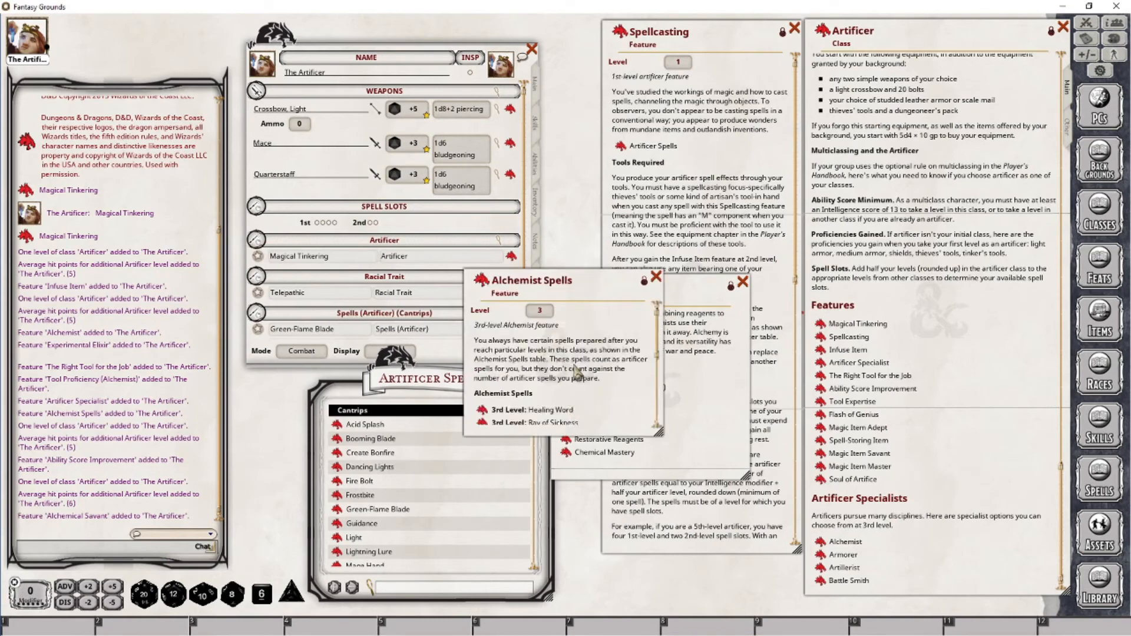
left_click(655, 276)
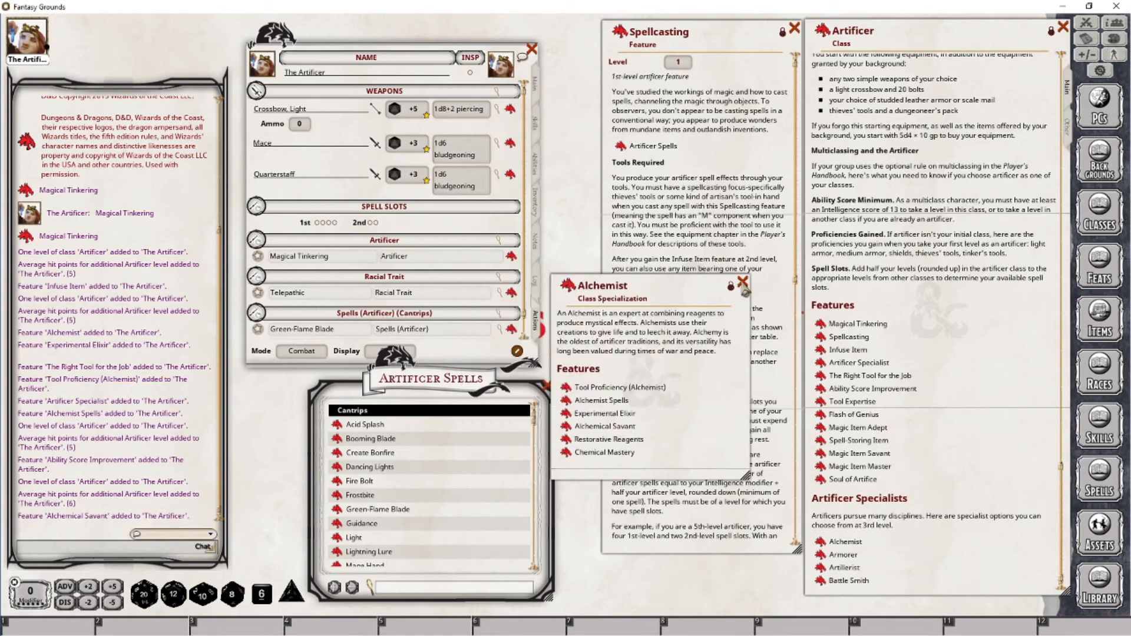
left_click(742, 281)
Move the Artificer Spells list beside the character sheet and add the Thunderclap cantrip to the character's spells
left_click_drag(467, 374, 728, 272)
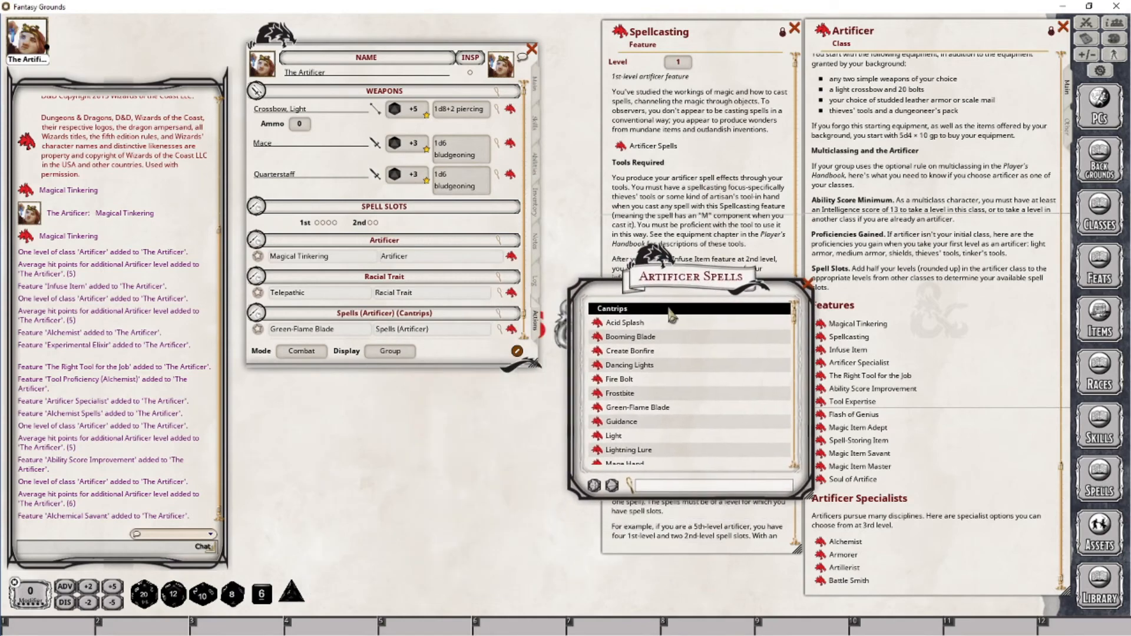
left_click(648, 308)
left_click(620, 322)
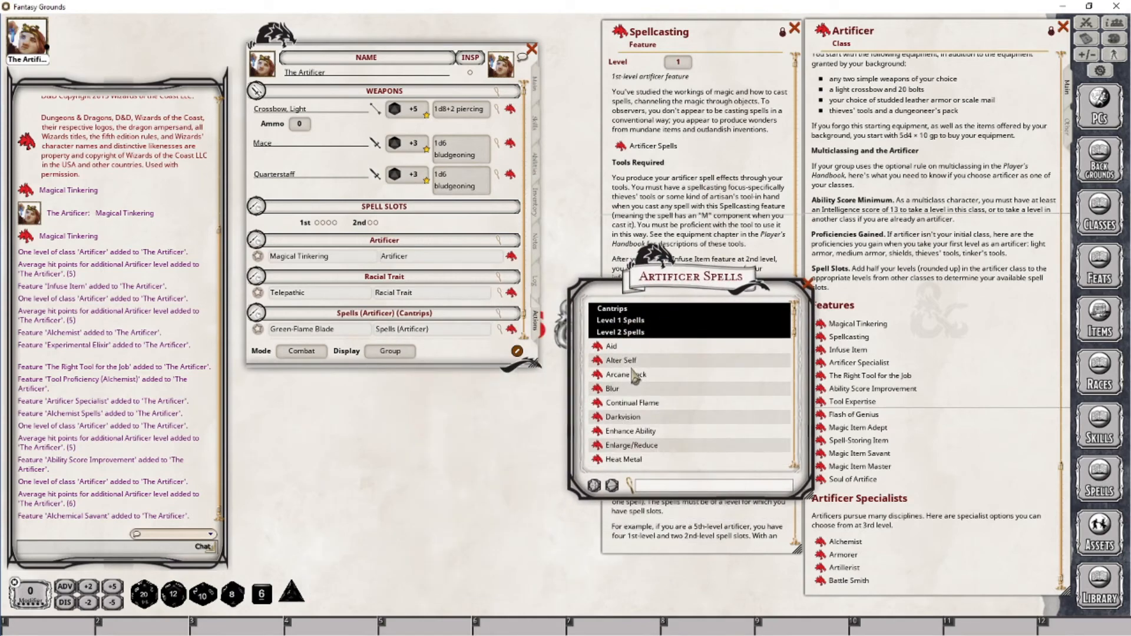
scroll(668, 370, "down", 3)
left_click_drag(657, 372, 452, 296)
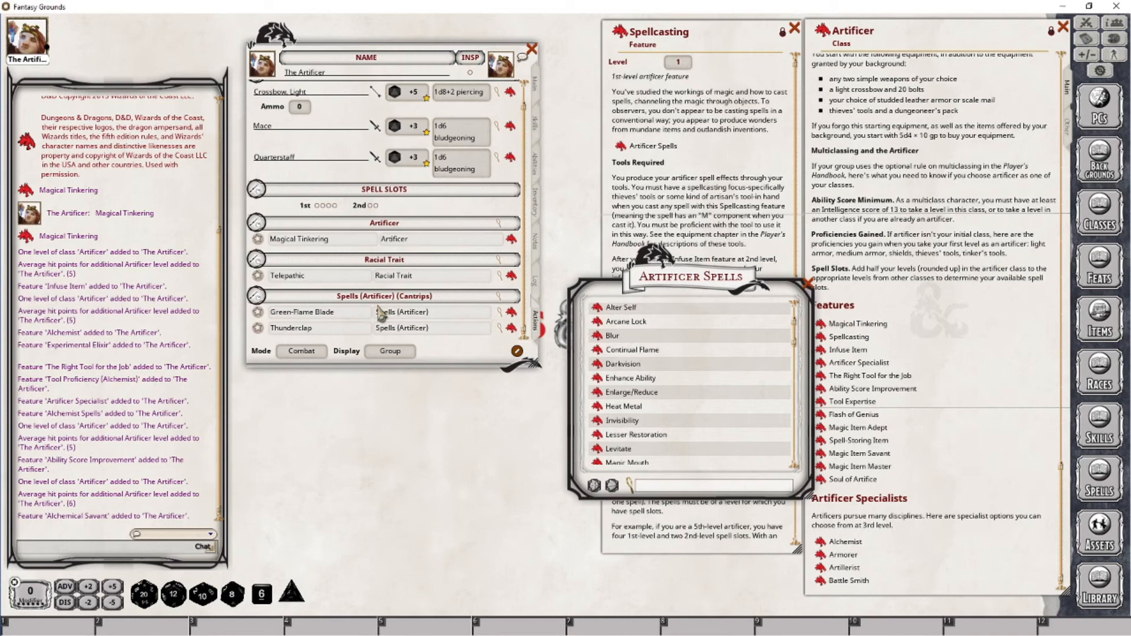
In Preparation mode, prepare the 1st-level spells Catapult, Cure Wounds, Expeditious Retreat and Identify
left_click(311, 353)
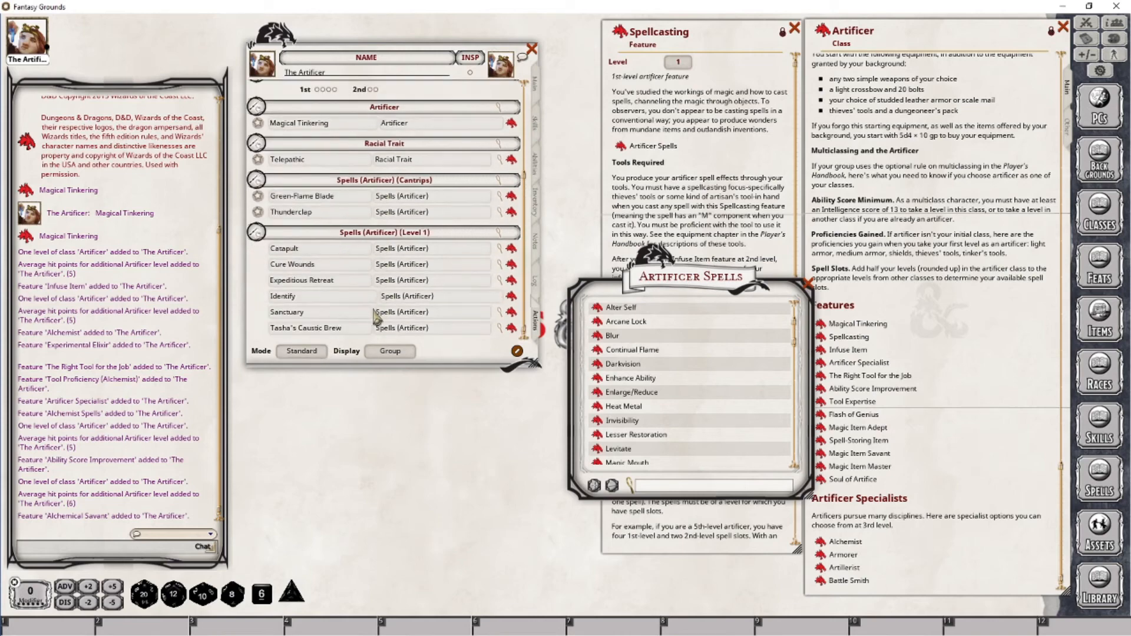
left_click(318, 354)
left_click(257, 248)
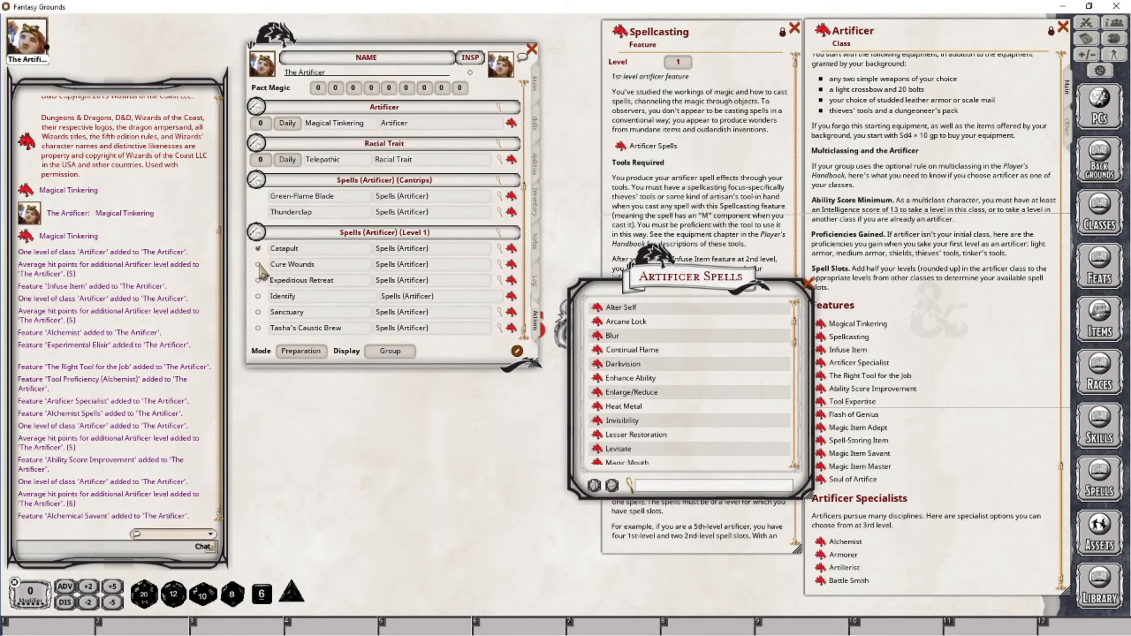
left_click(258, 264)
left_click(258, 295)
left_click(258, 312)
left_click(258, 312)
left_click(257, 327)
Add Pyrotechnics from the Artificer Spells list as a 2nd-level spell on the character sheet
scroll(651, 422, "down", 3)
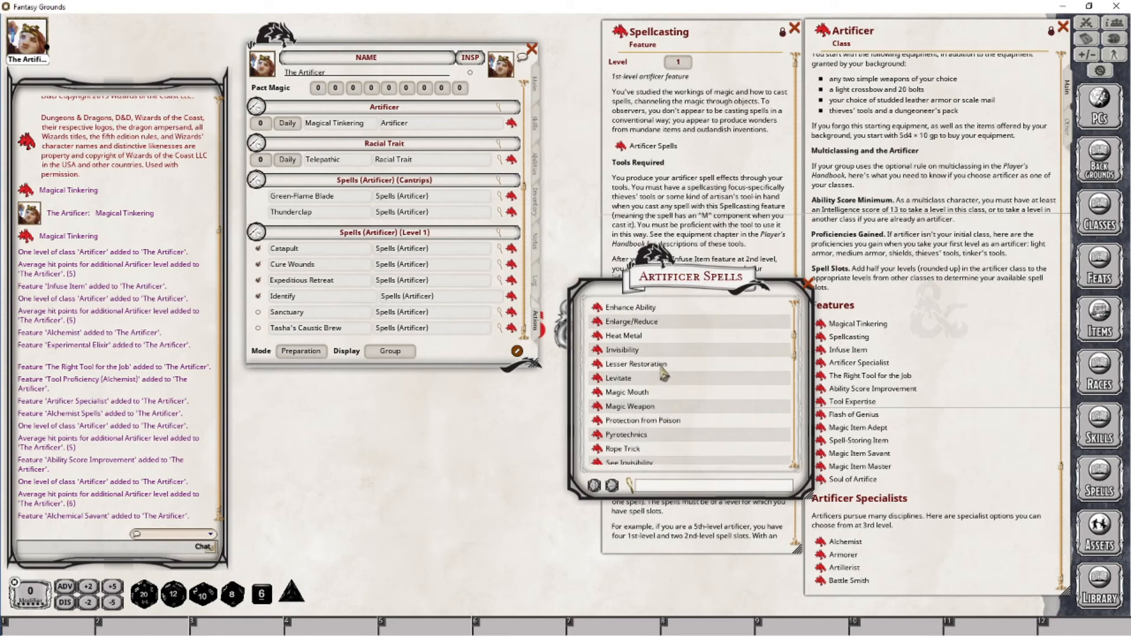
scroll(663, 383, "down", 2)
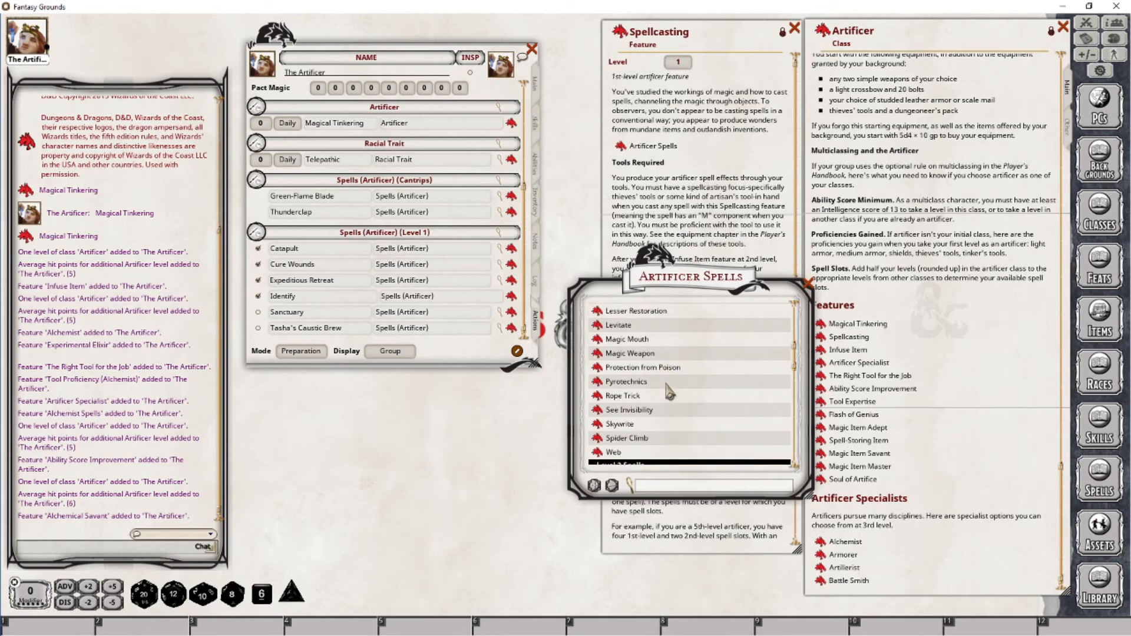
left_click_drag(597, 382, 344, 297)
Open the Skywrite spell description from the Artificer Spells list and close it
scroll(686, 397, "down", 1)
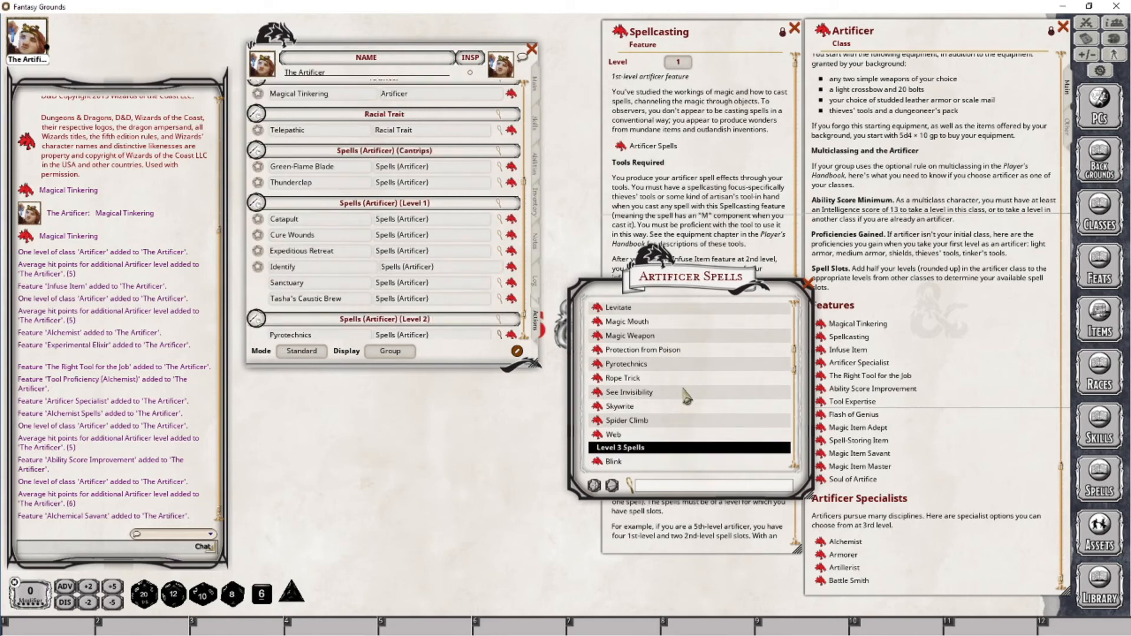
left_click(598, 406)
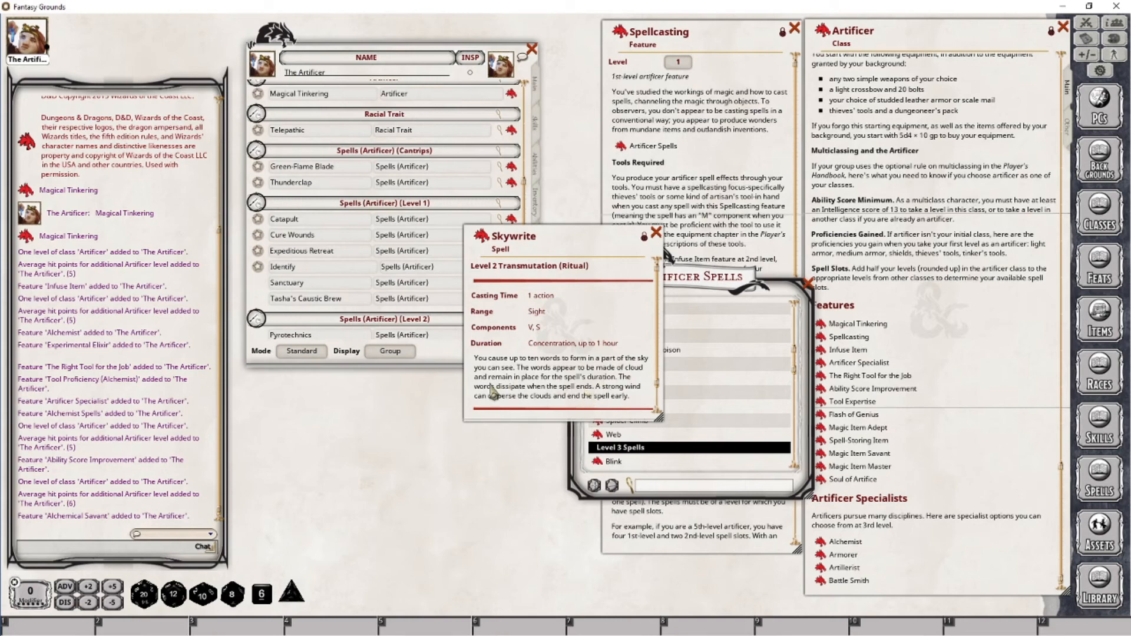
left_click(655, 233)
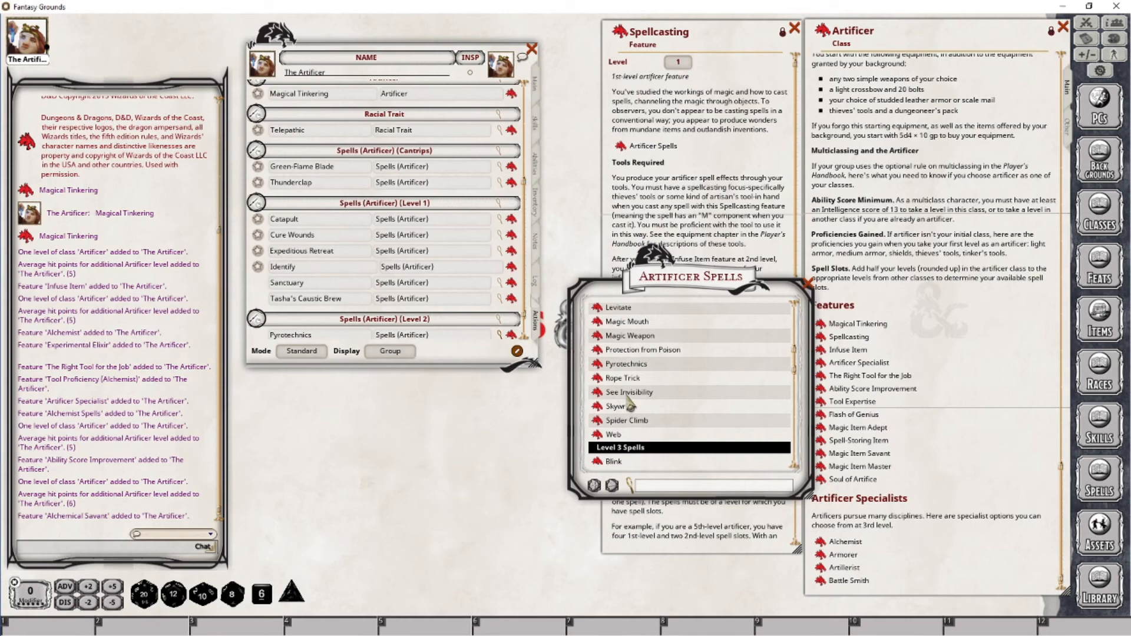
Add Levitate as a 2nd-level spell and close the Artificer Spells list
scroll(651, 368, "up", 2)
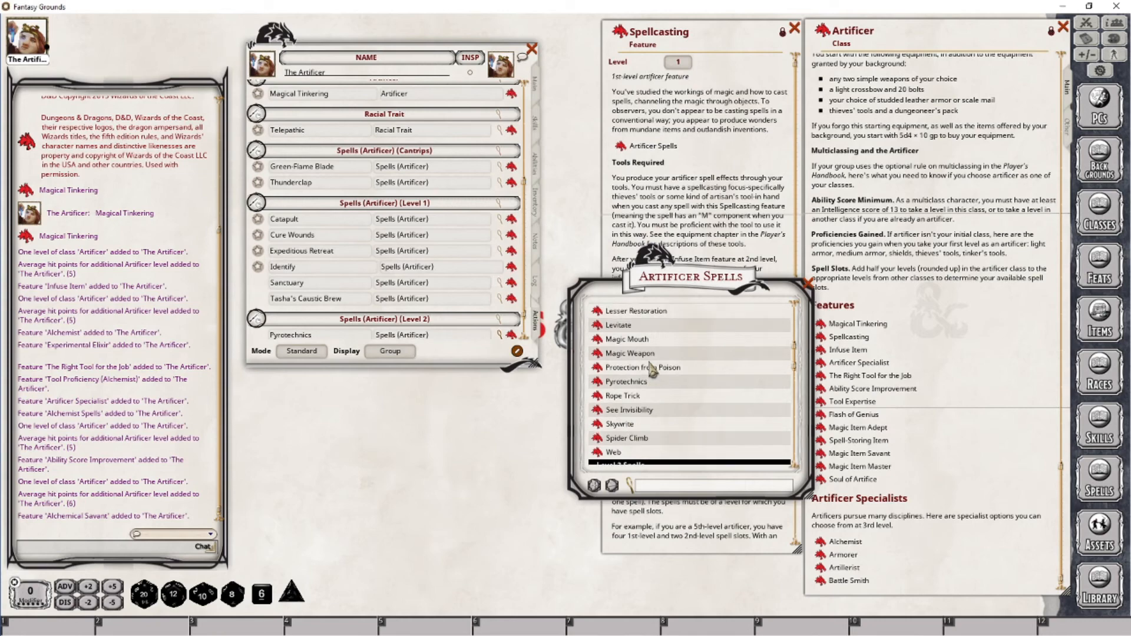
scroll(652, 369, "up", 2)
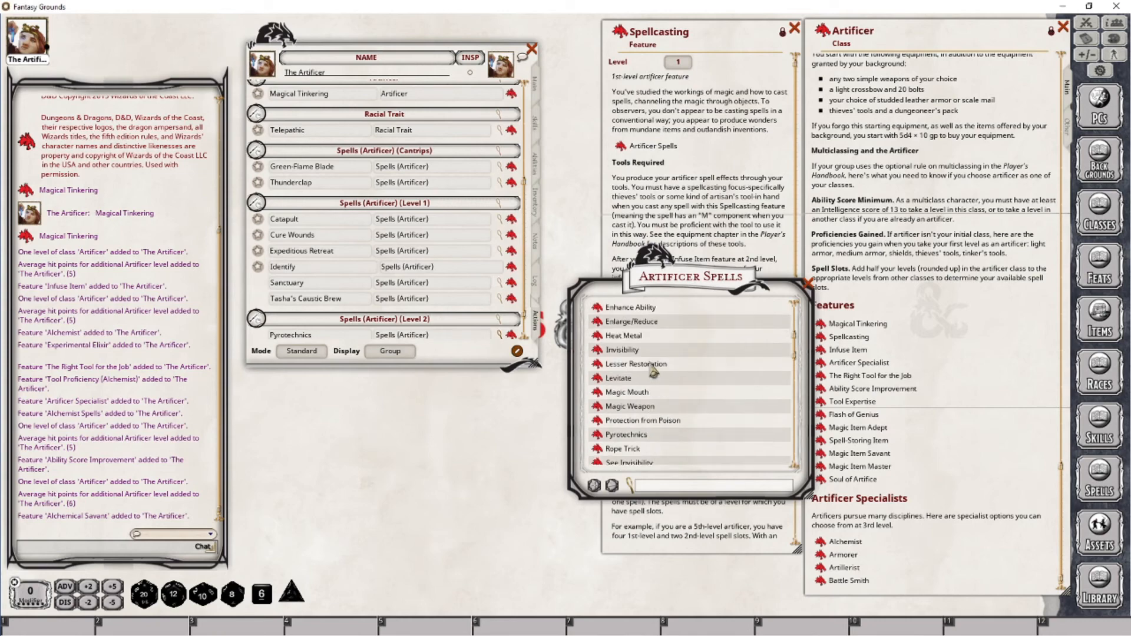
left_click_drag(377, 335, 377, 334)
left_click(807, 284)
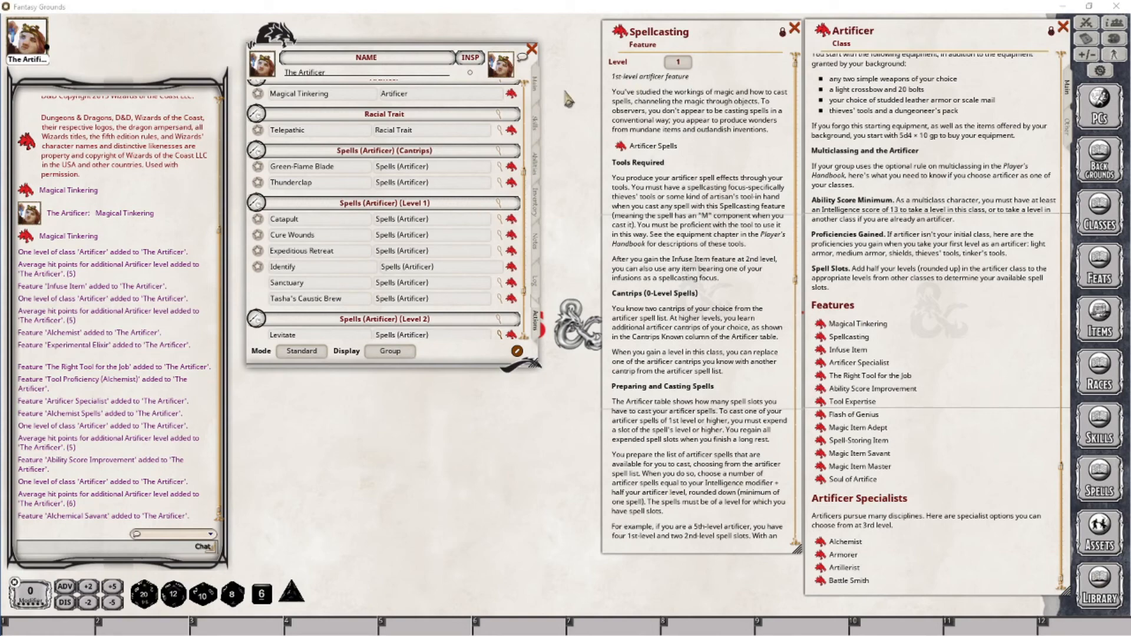
Prepare Pyrotechnics, Sanctuary and Tasha's Caustic Brew in Preparation mode, then return the spell list to Combat mode
left_click(536, 88)
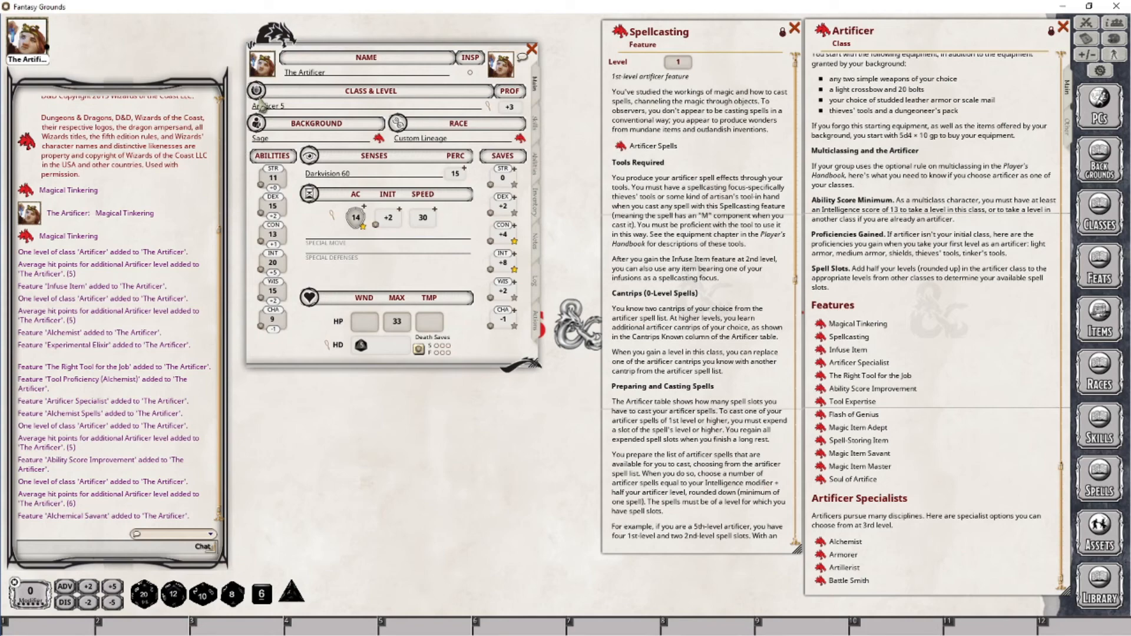
left_click(537, 321)
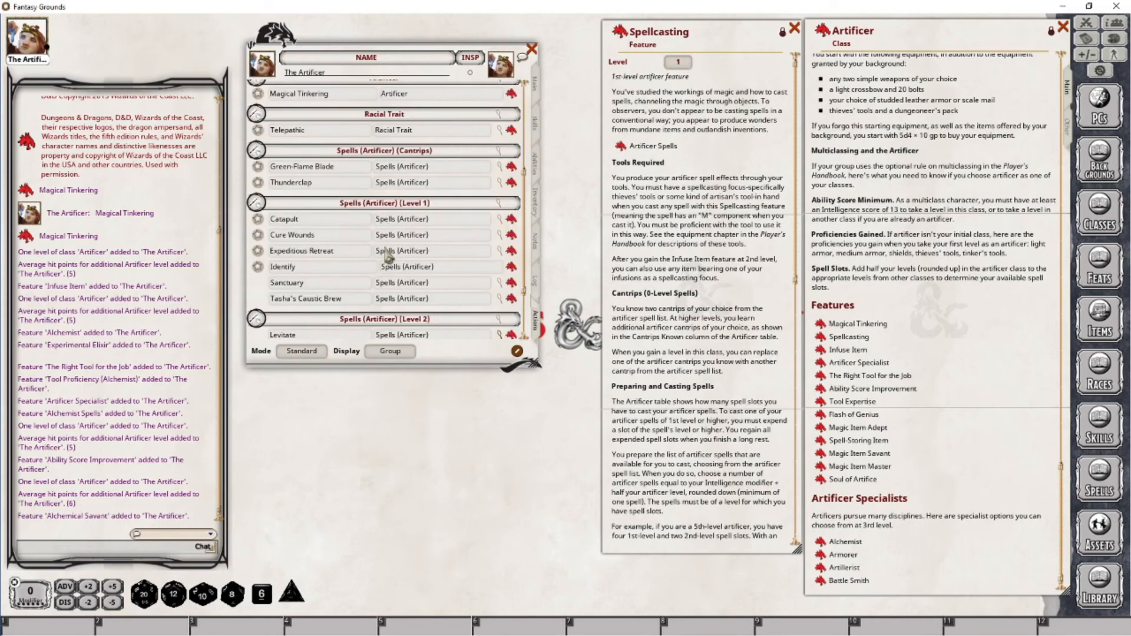
scroll(365, 253, "down", 5)
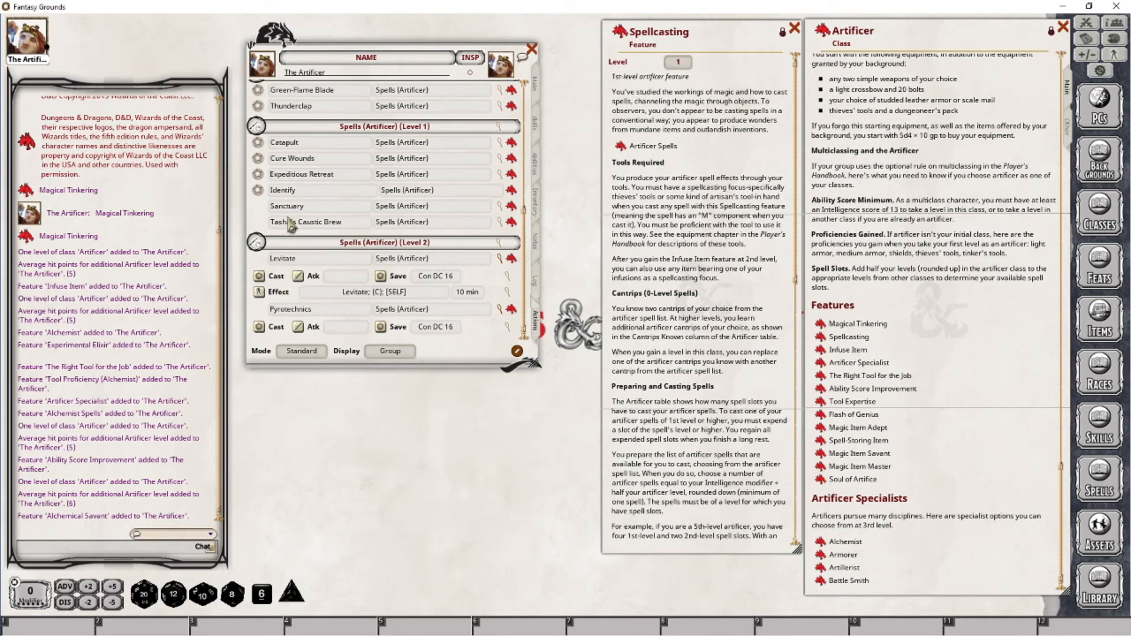
left_click(301, 351)
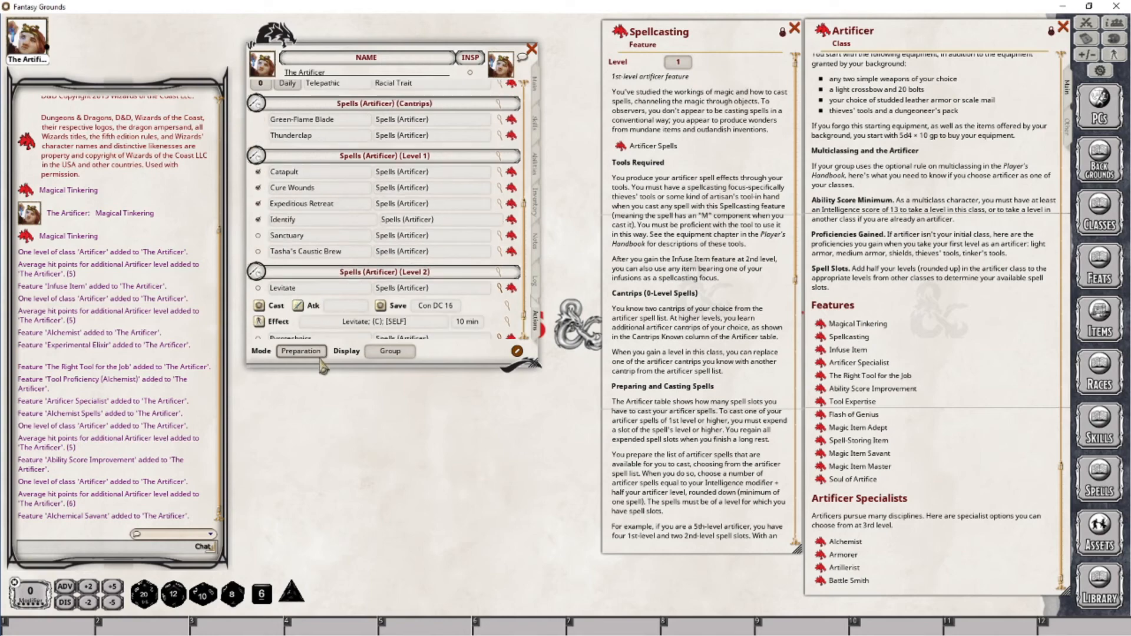
left_click(258, 308)
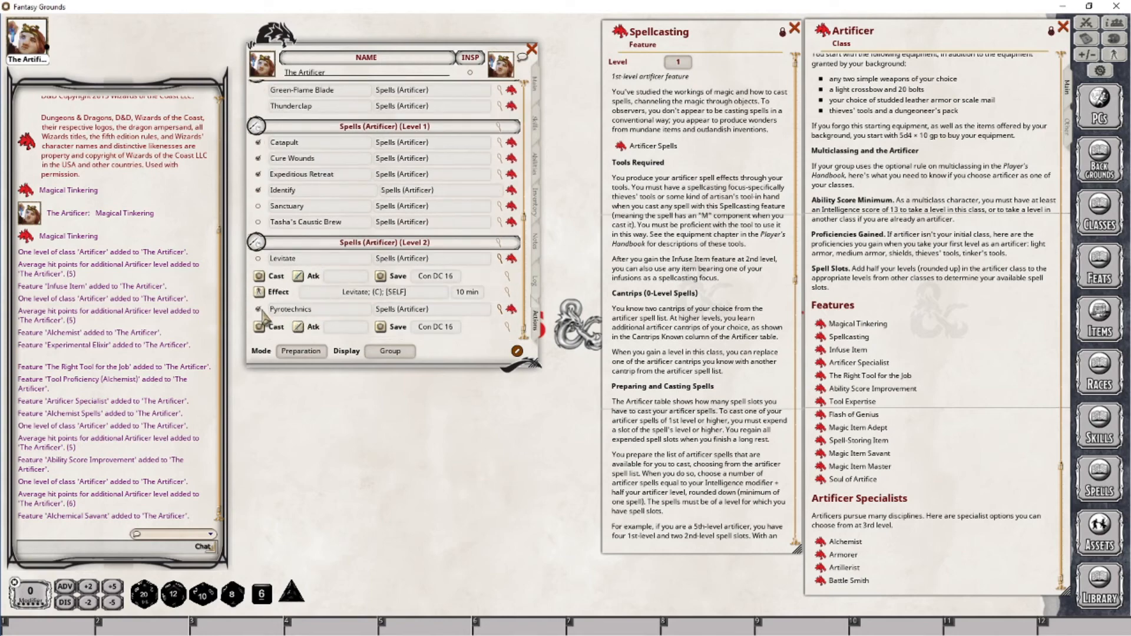
left_click(258, 206)
left_click(258, 221)
left_click(301, 351)
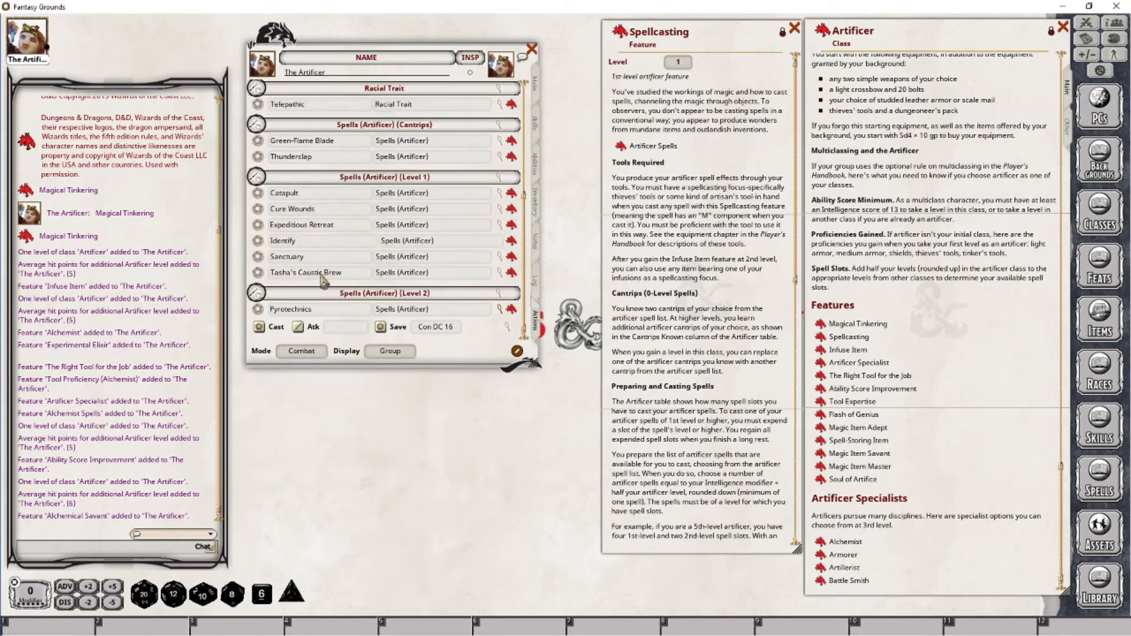
Review the character's main sheet and skill proficiencies, then return to the actions page
left_click(534, 86)
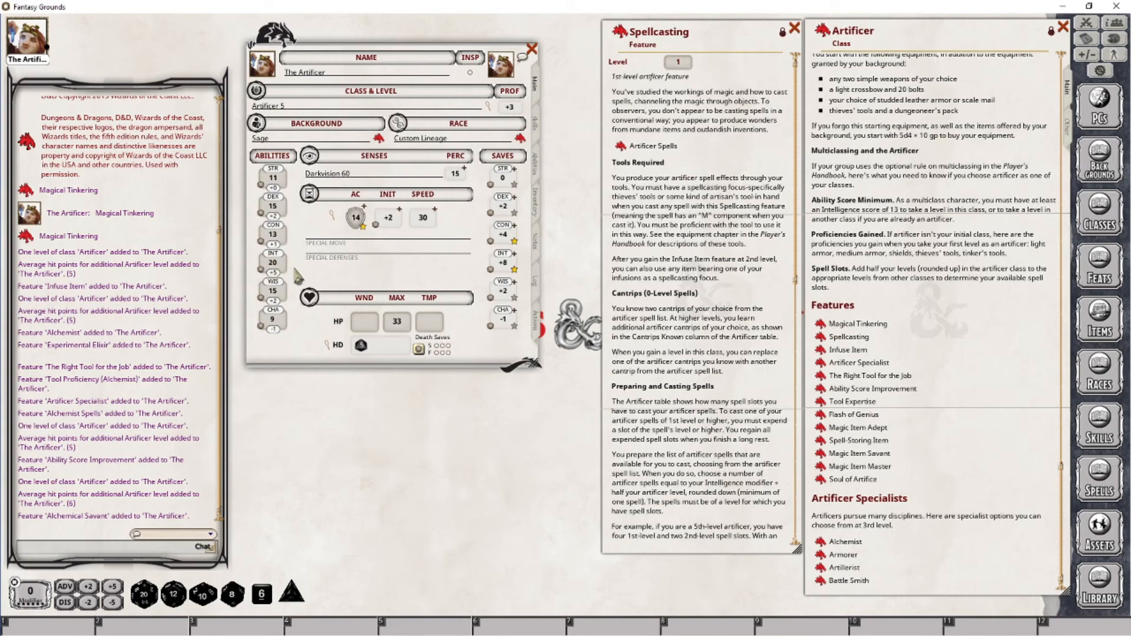
left_click(535, 323)
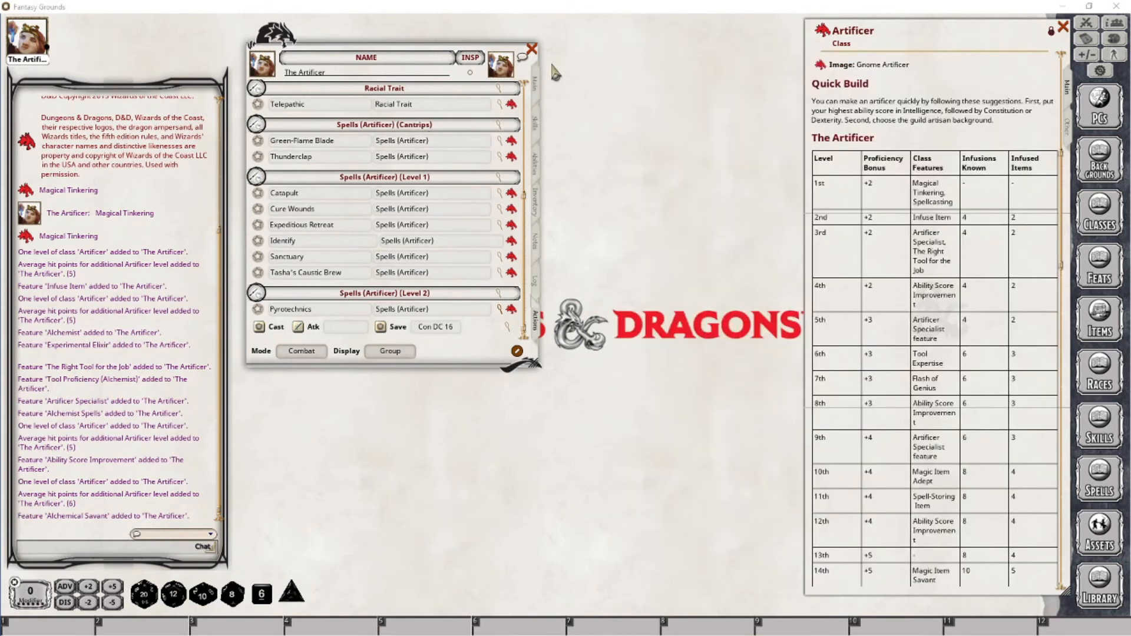
left_click(536, 83)
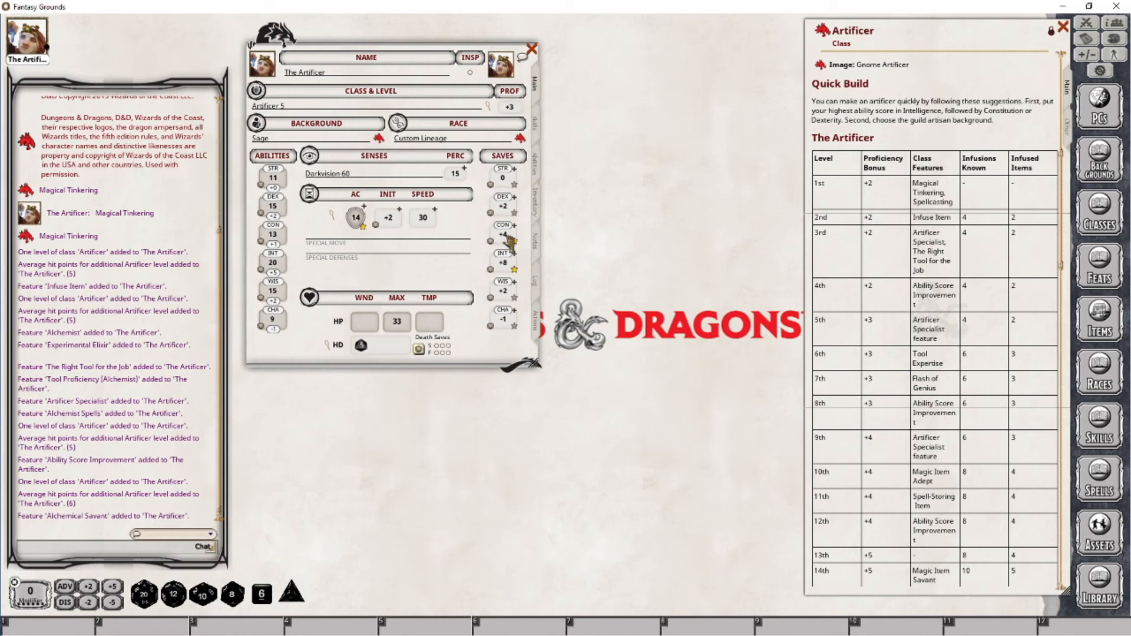
left_click(536, 121)
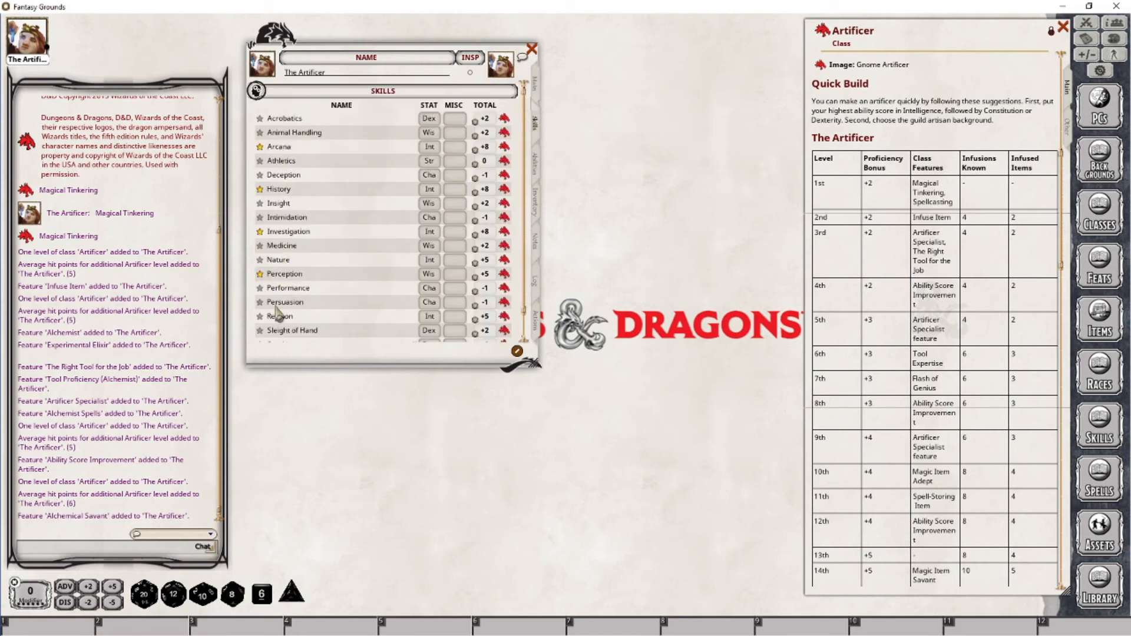
left_click(259, 146)
scroll(393, 262, "down", 1)
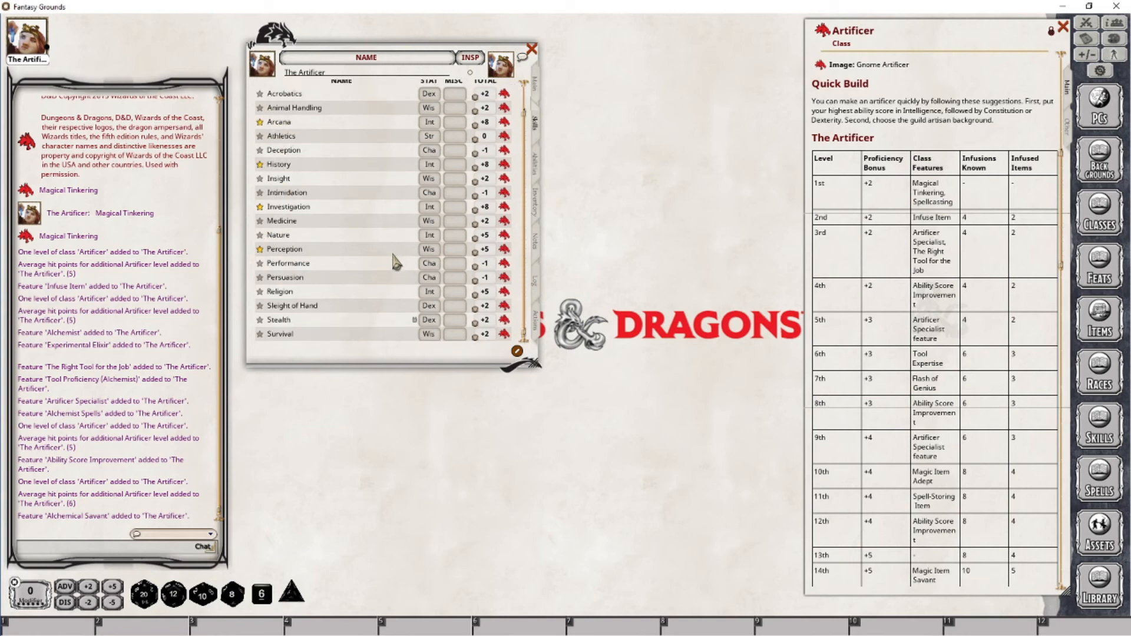
scroll(336, 318, "up", 1)
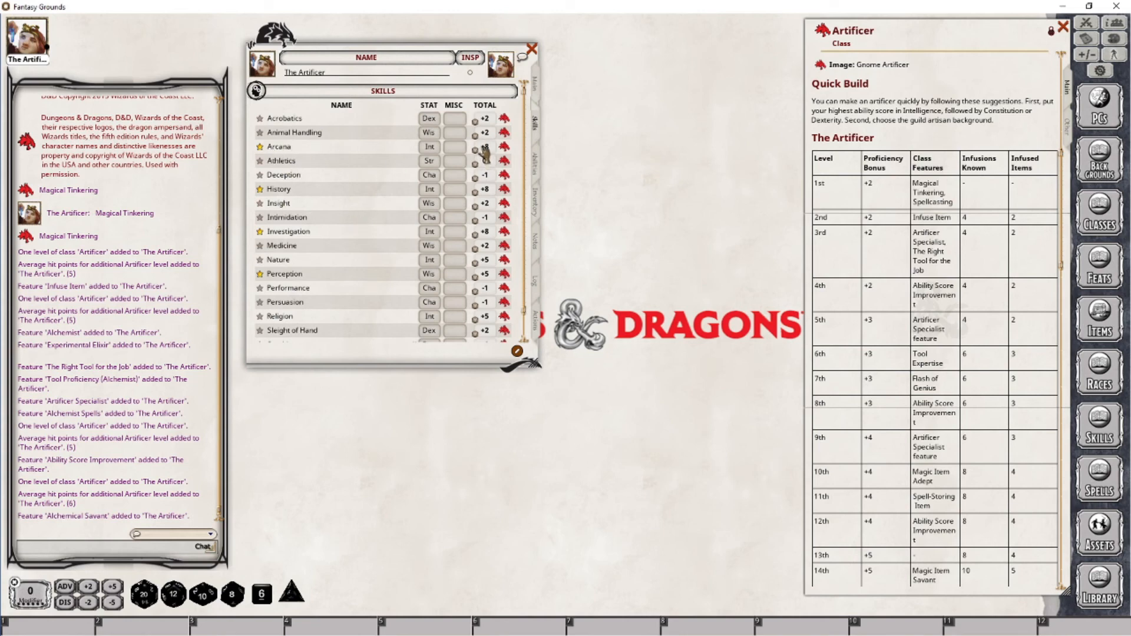
left_click(537, 87)
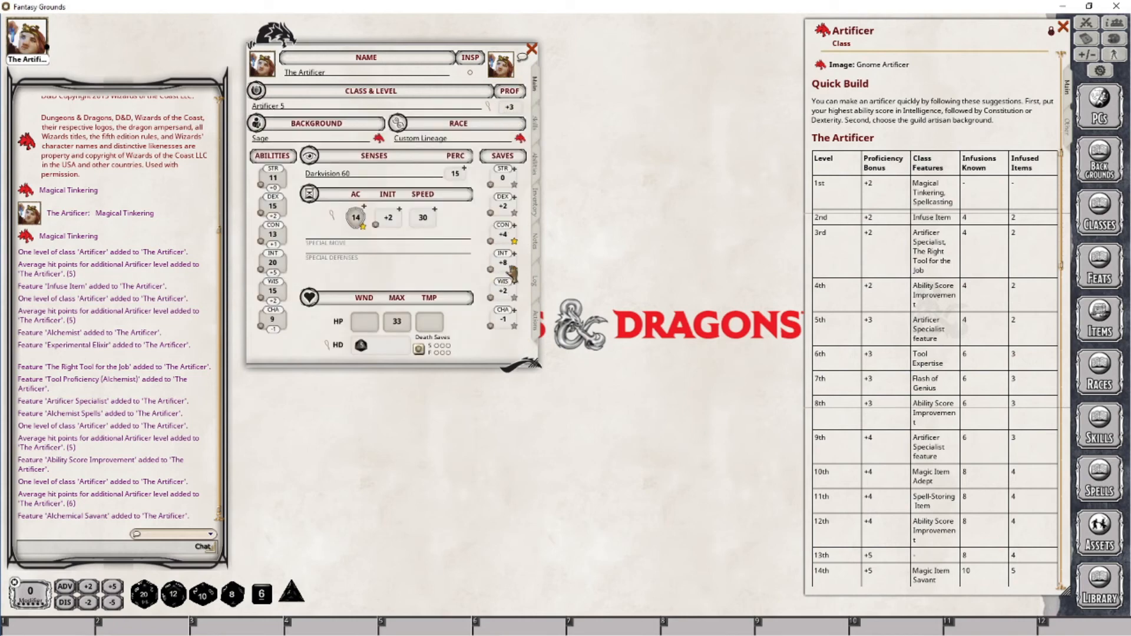
left_click(537, 130)
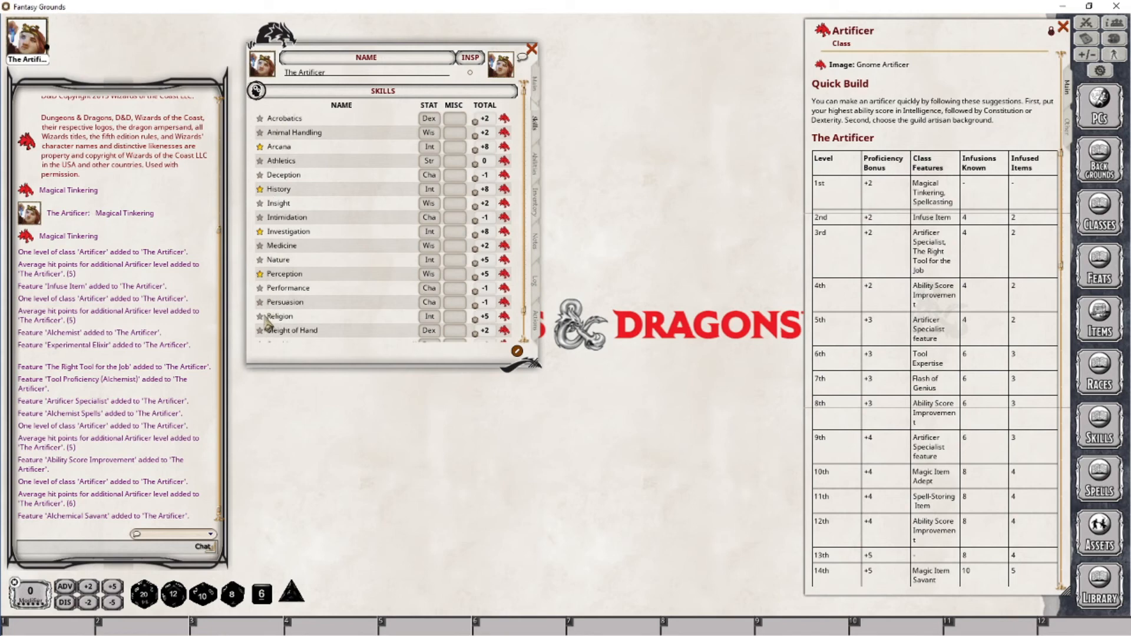
double_click(260, 288)
left_click(261, 288)
left_click(535, 87)
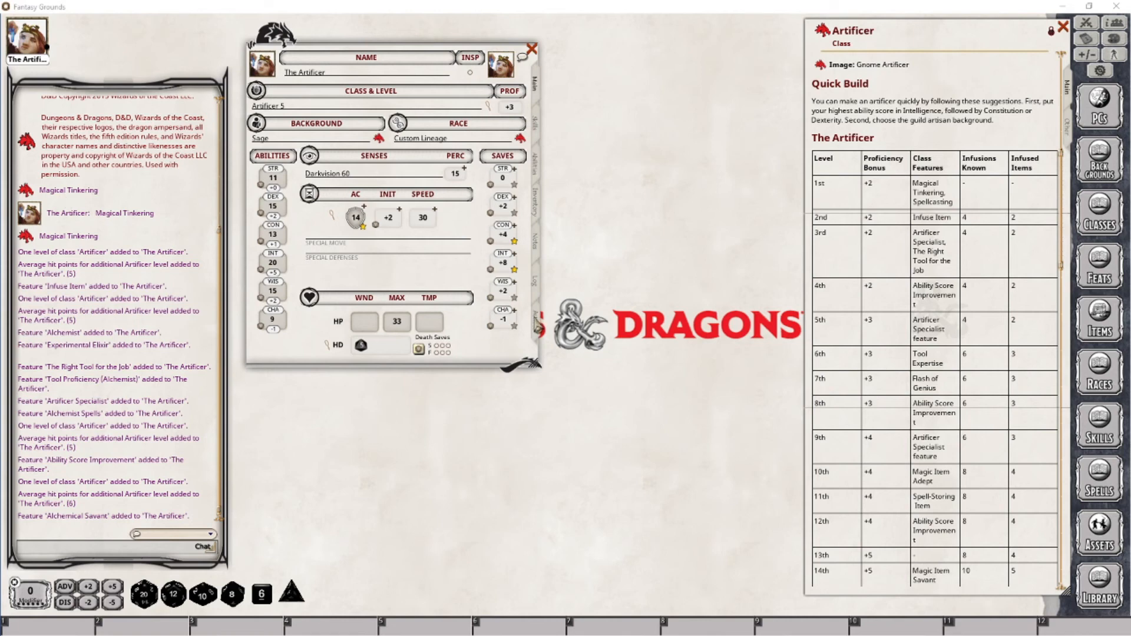
left_click(533, 319)
scroll(509, 195, "up", 5)
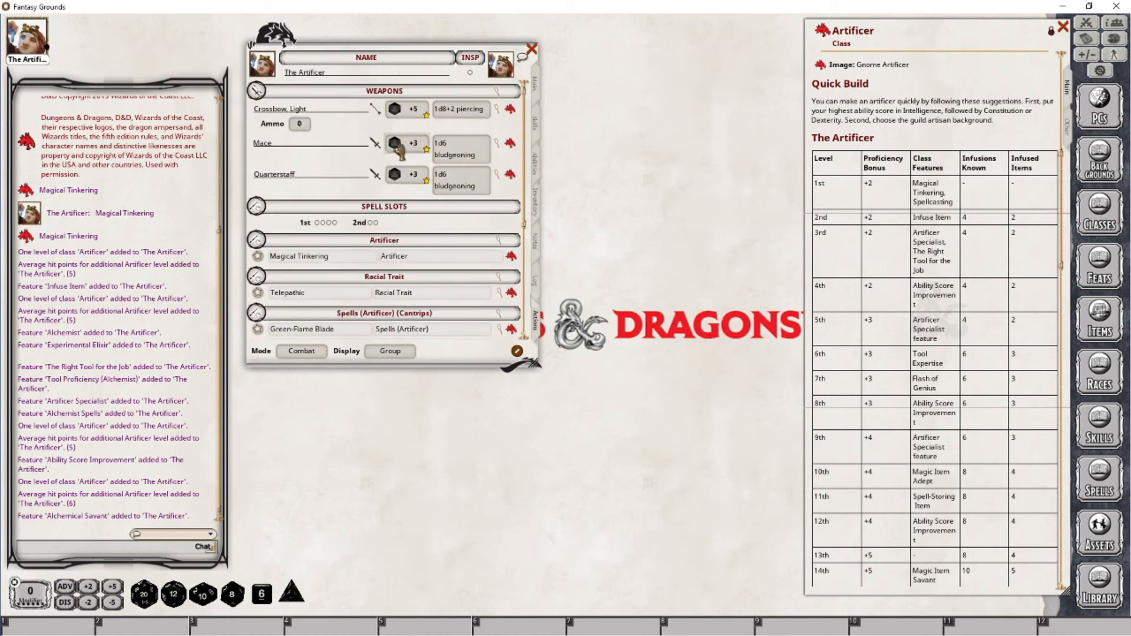
Set the light crossbow's ammo count to 20
left_click(535, 86)
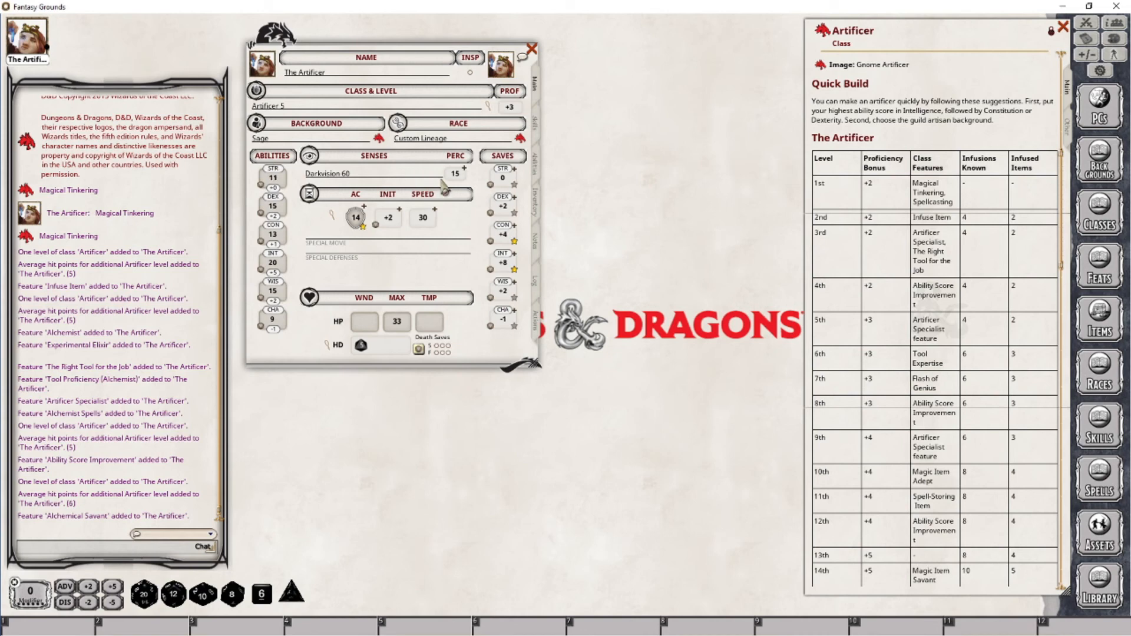
left_click(536, 321)
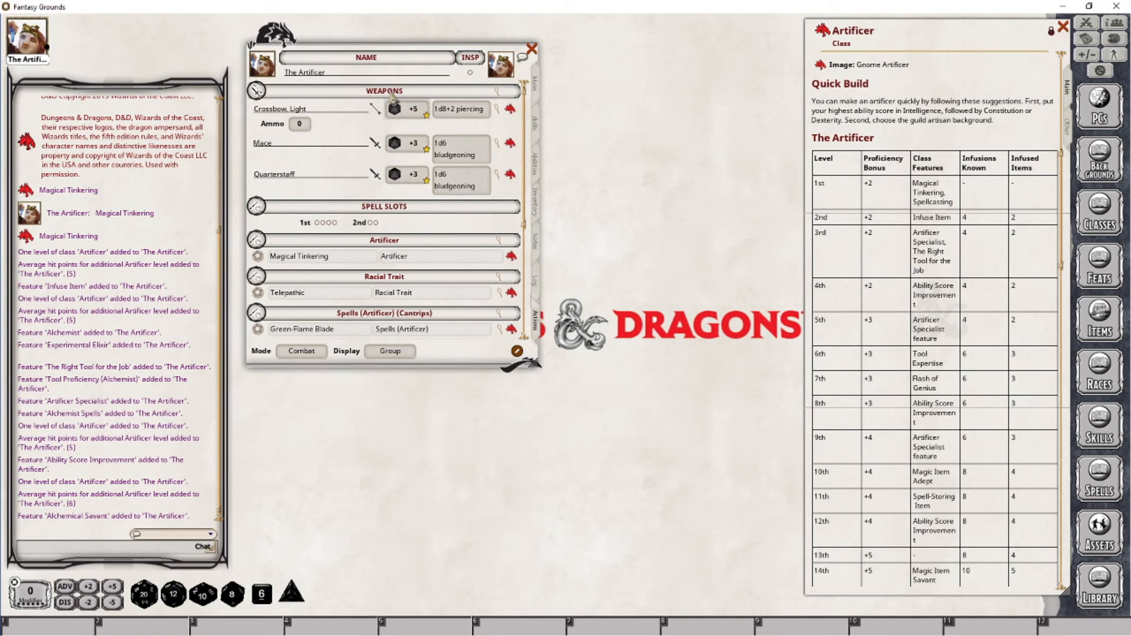
left_click(299, 123)
type("20")
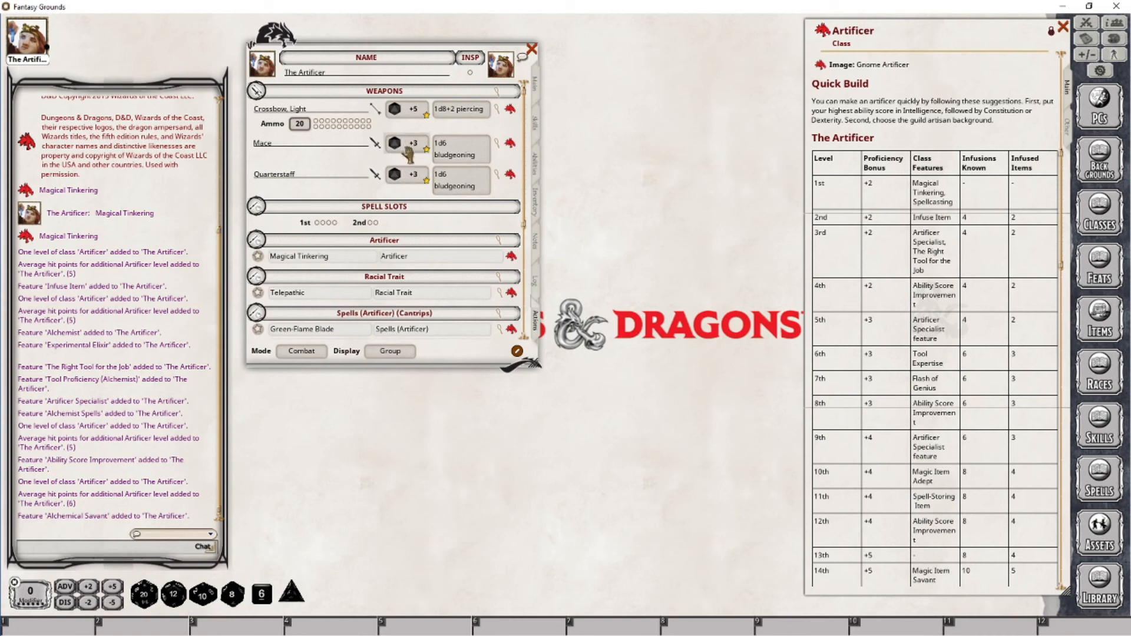
Review the class's Spells Known table and the character's prepared spell list and spell slots
left_click(538, 93)
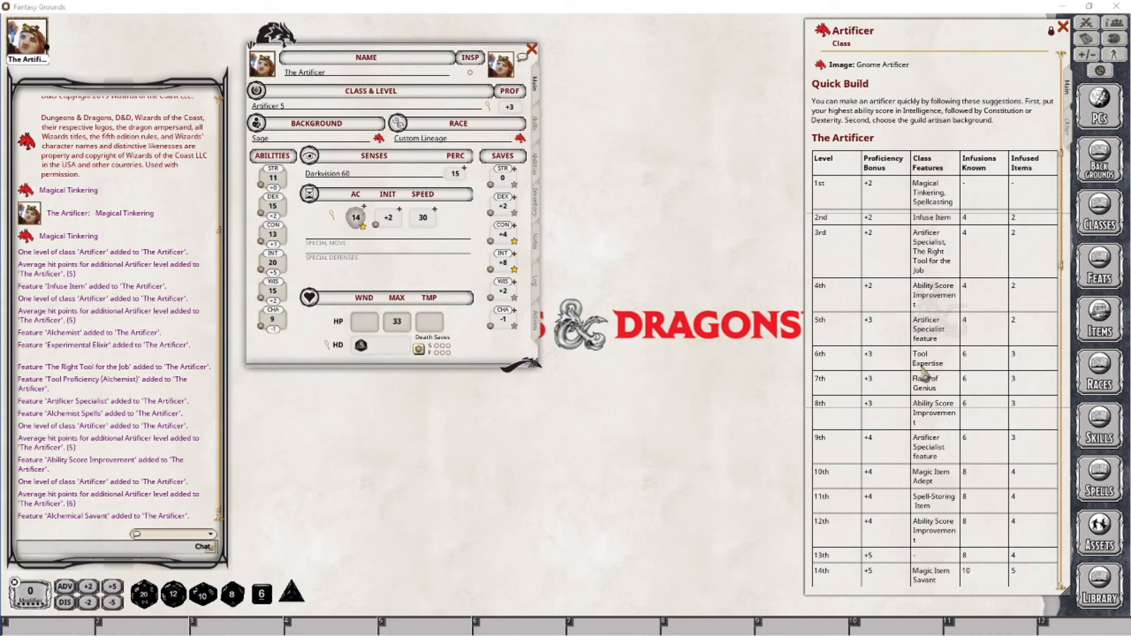
left_click_drag(1066, 223, 1077, 379)
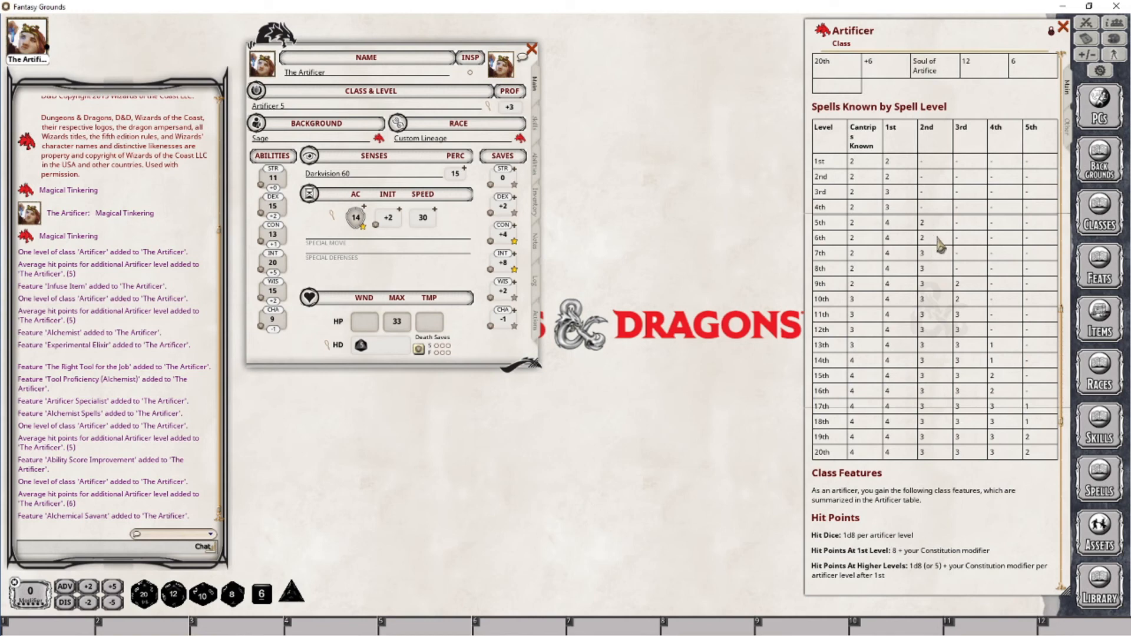
left_click(535, 323)
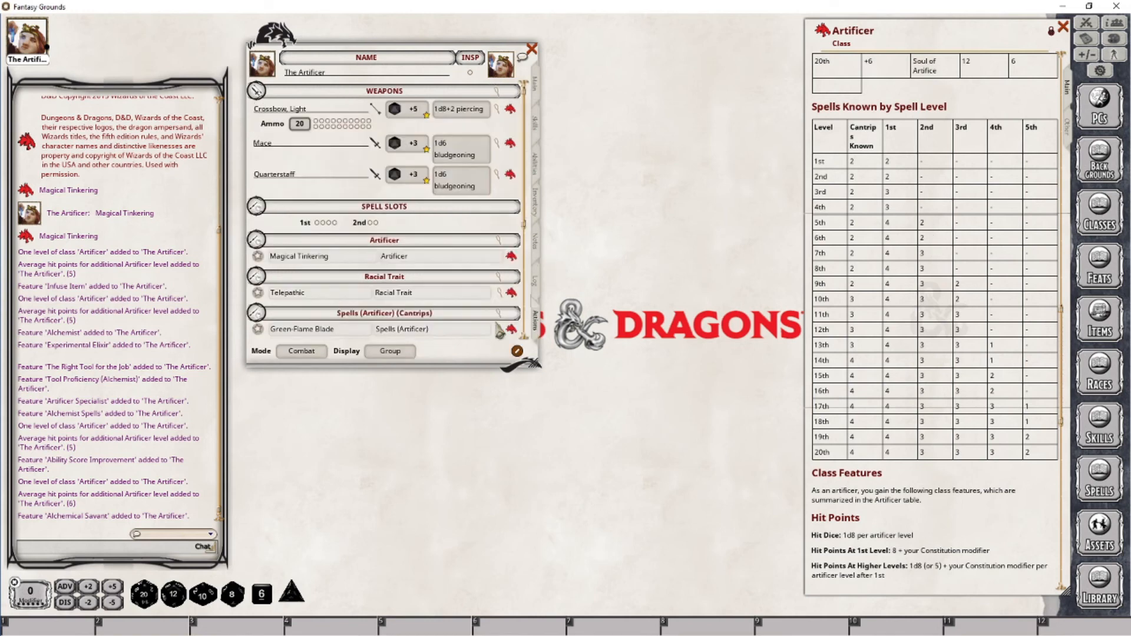
scroll(454, 294, "down", 5)
scroll(449, 288, "down", 2)
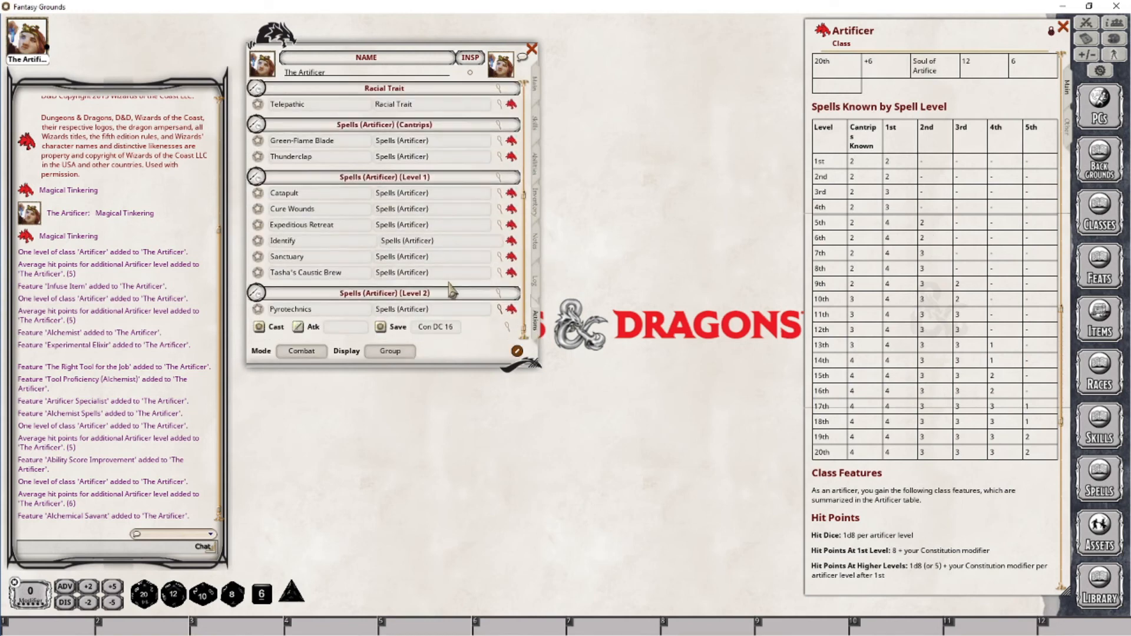
left_click(301, 351)
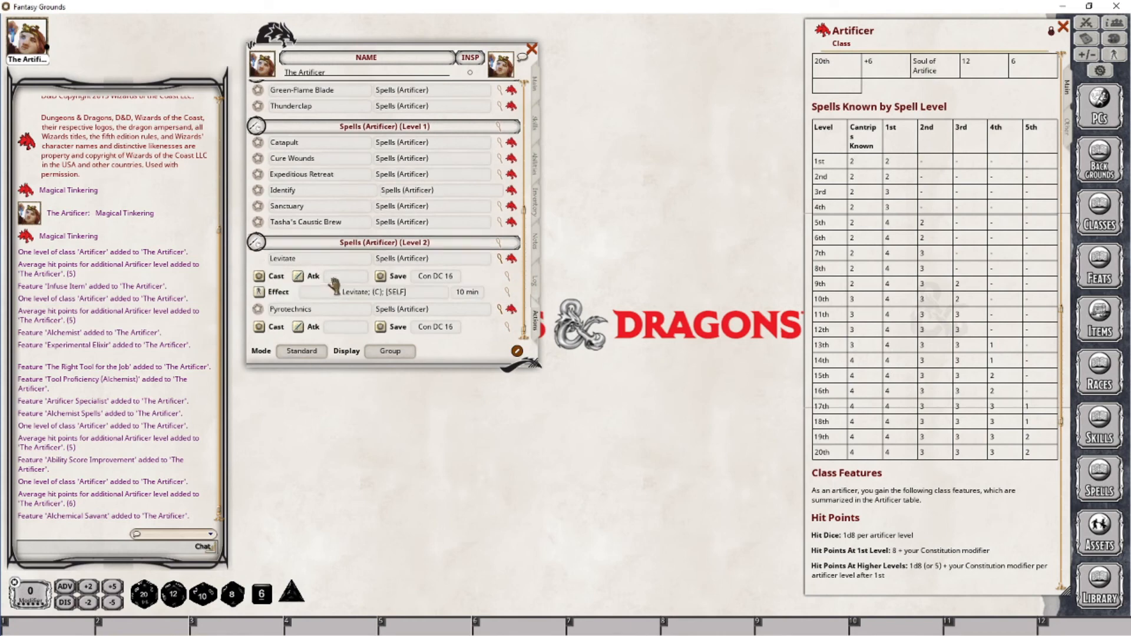
left_click(301, 350)
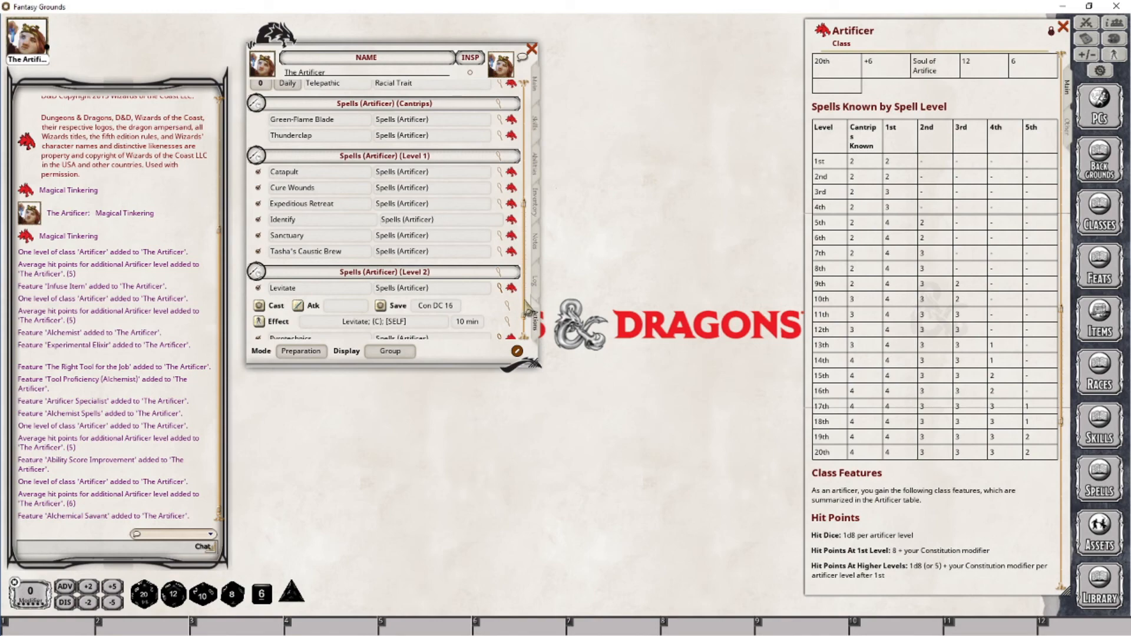
scroll(419, 123, "up", 5)
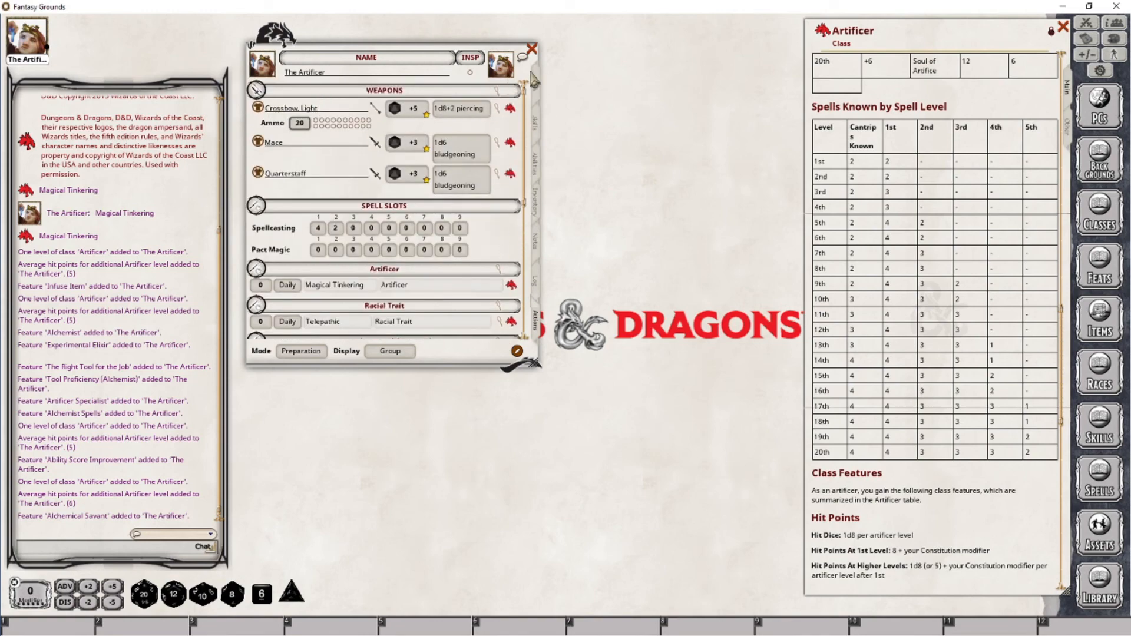
Level the artificer up to 6 by adding another Artificer class level to the character sheet
left_click(539, 84)
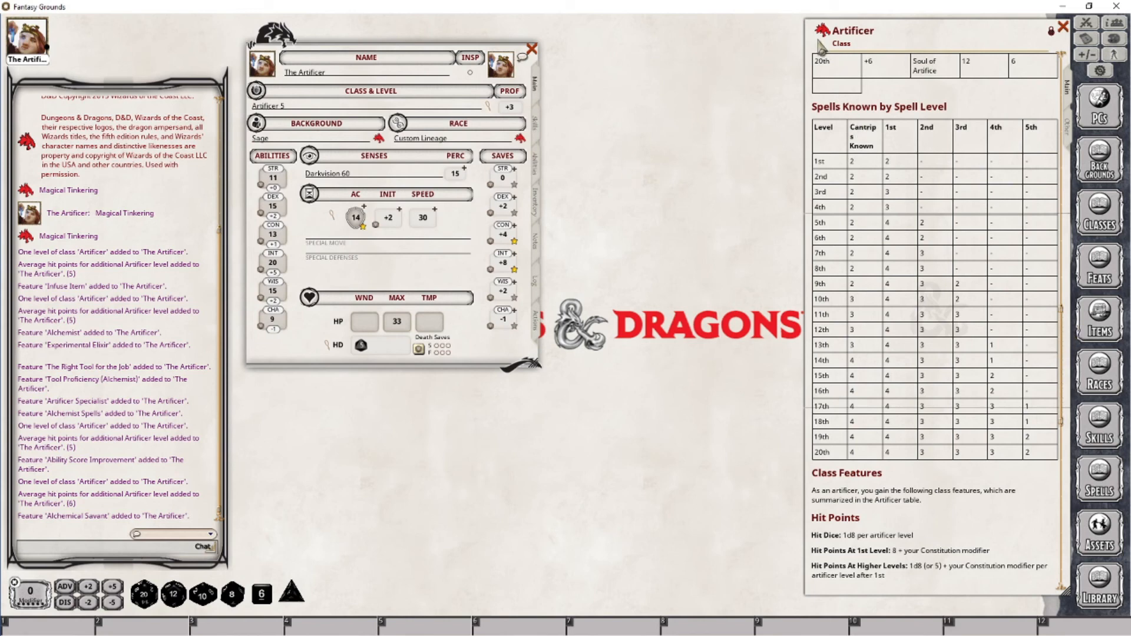
left_click_drag(822, 33, 312, 109)
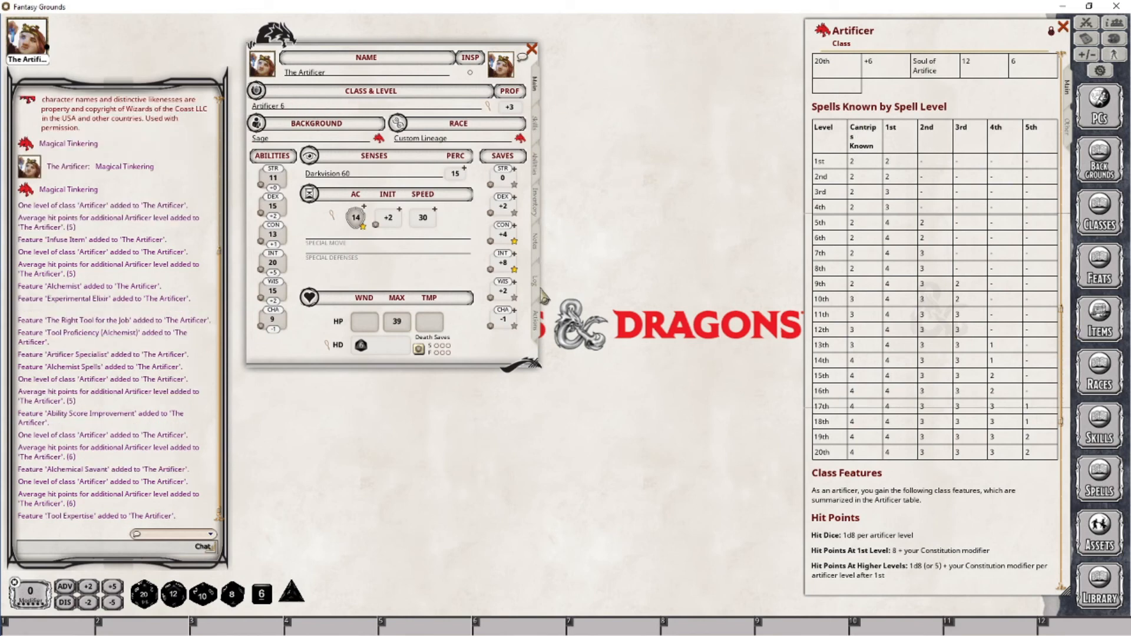
left_click(536, 322)
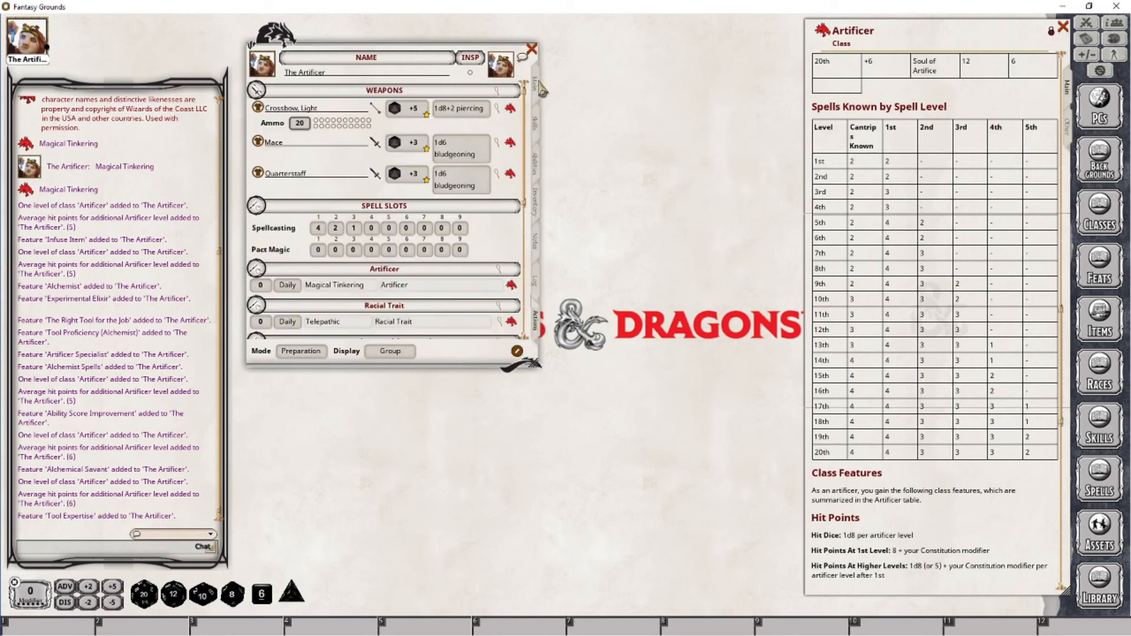
Open the Tool Expertise feature from the character's features list and set its window aside
left_click(537, 169)
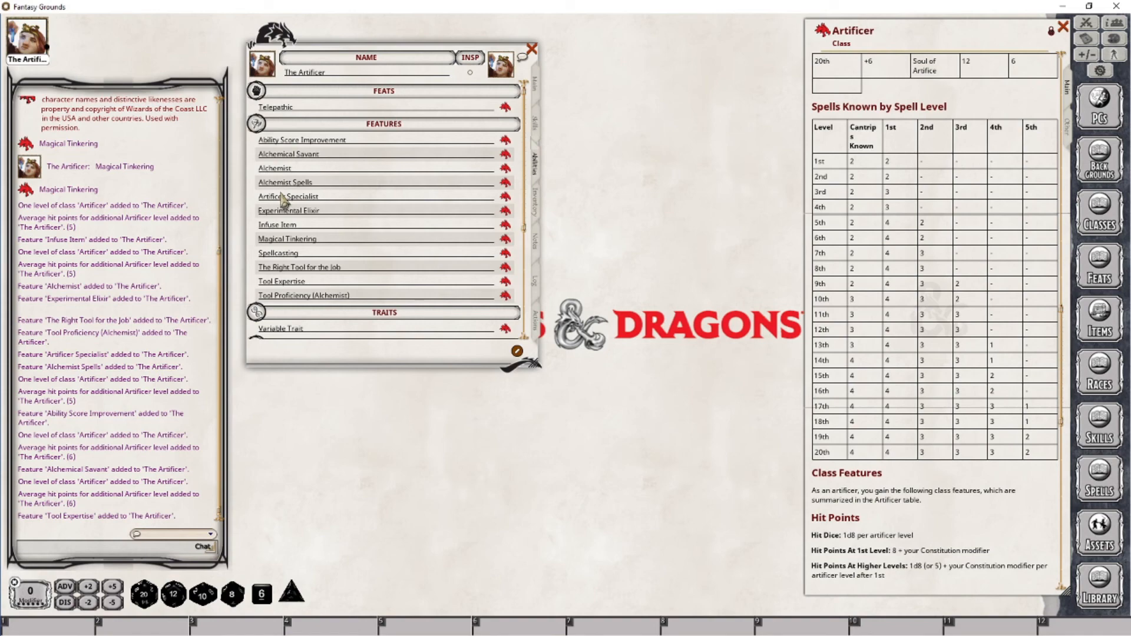
scroll(930, 480, "up", 5)
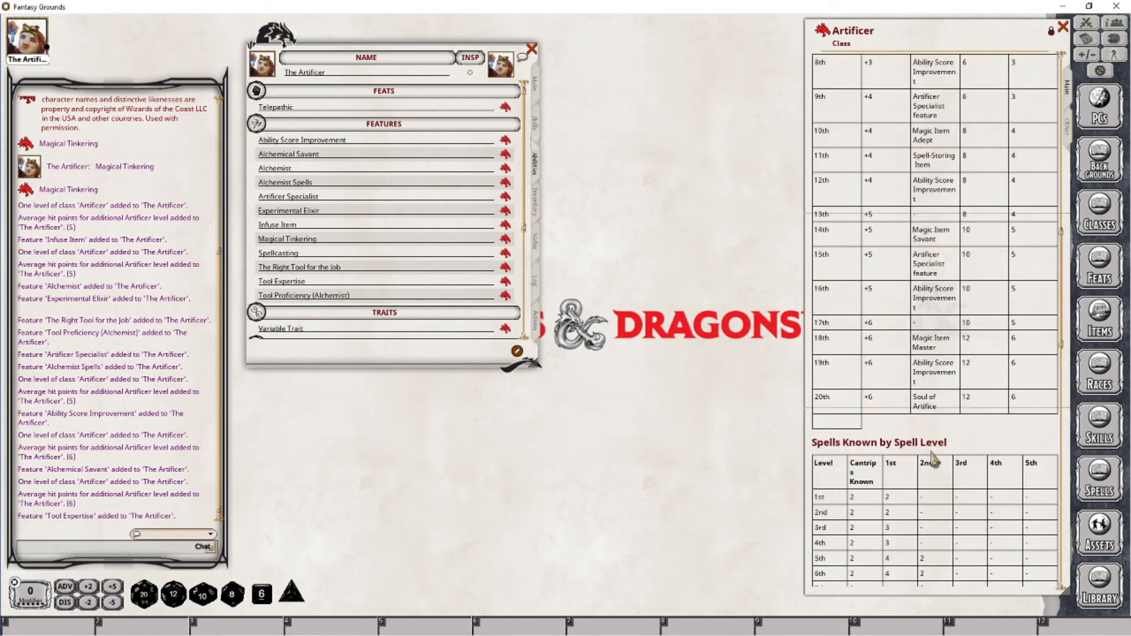
scroll(932, 459, "up", 4)
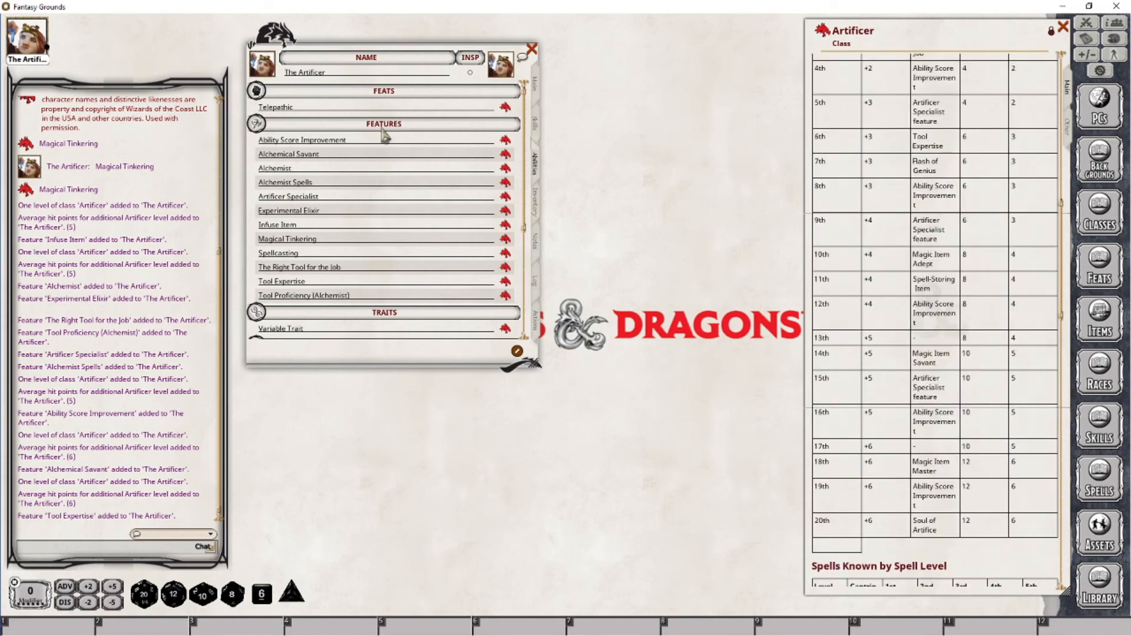
left_click(506, 282)
left_click_drag(526, 224, 689, 33)
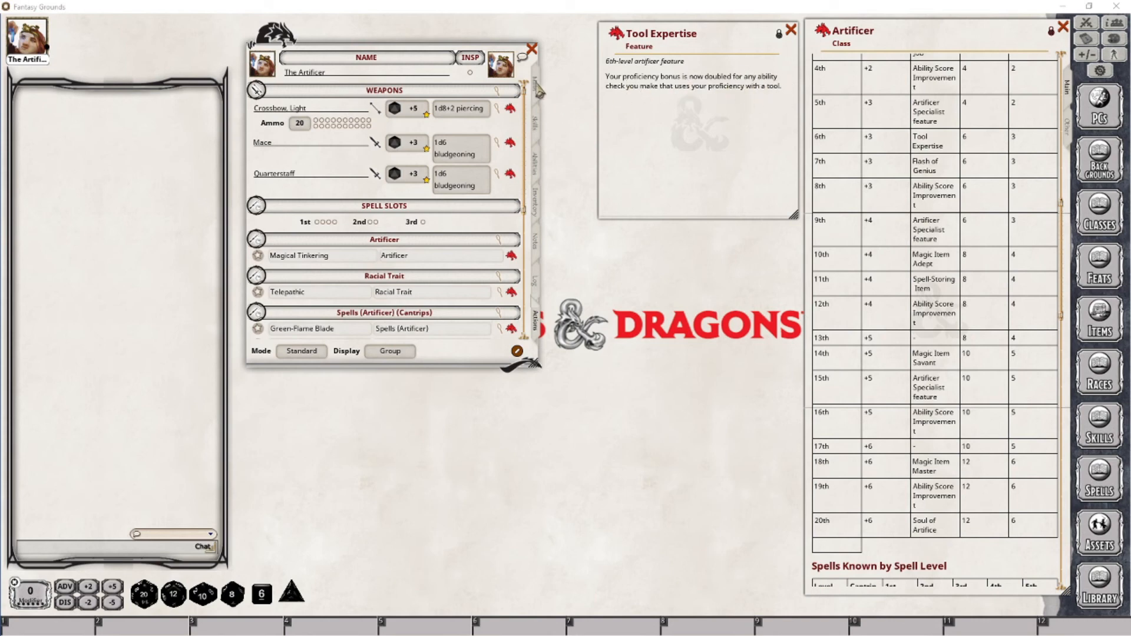
Add the Tool Expertise feature to the actions page and group it under Artificer
left_click(535, 124)
scroll(367, 283, "down", 1)
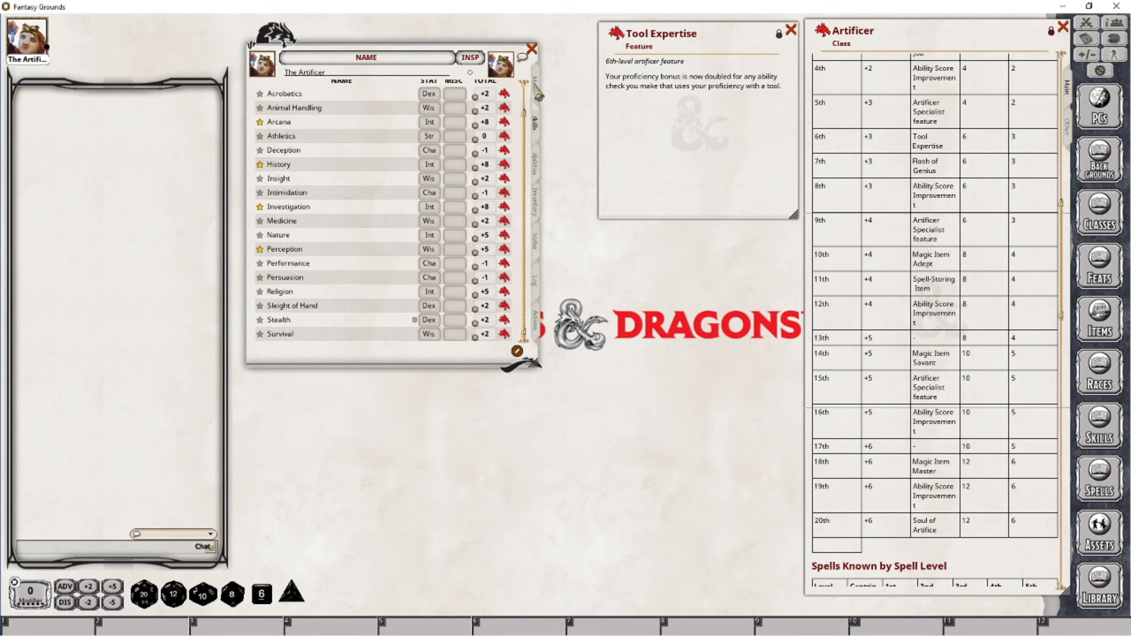
left_click(536, 321)
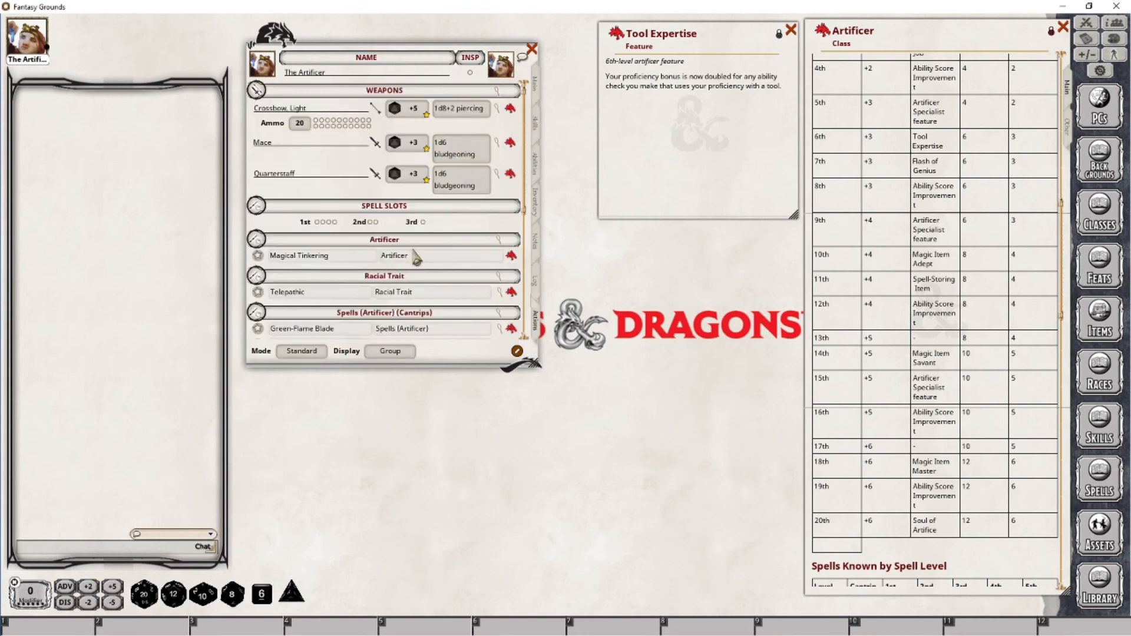
scroll(417, 256, "down", 2)
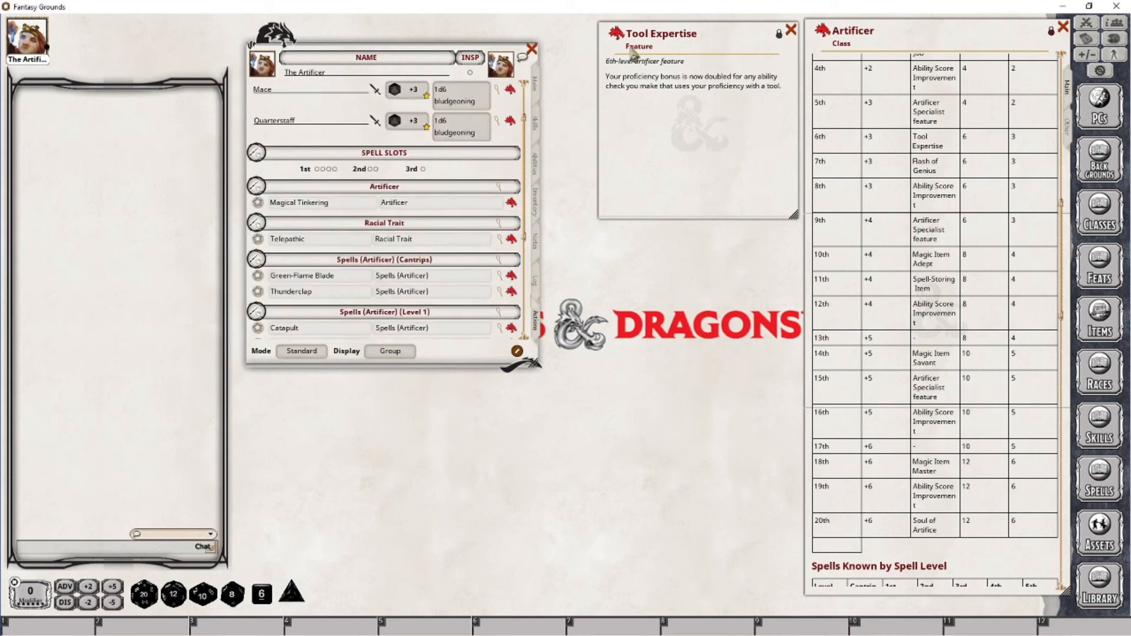
left_click_drag(617, 33, 489, 209)
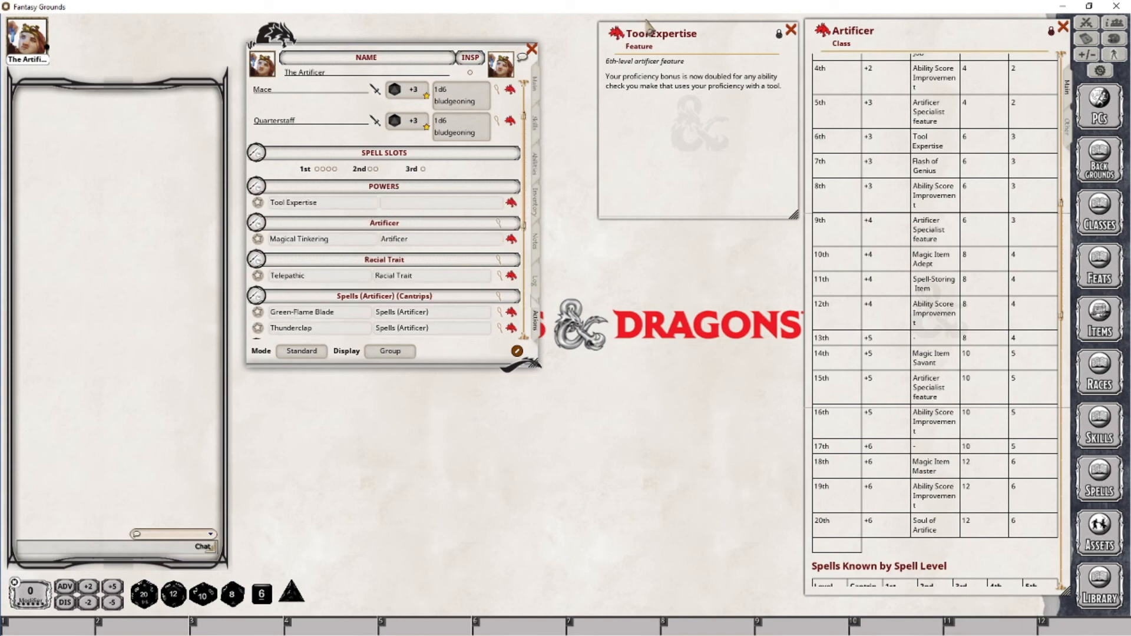
left_click(418, 206)
type("Artificer")
key("Return")
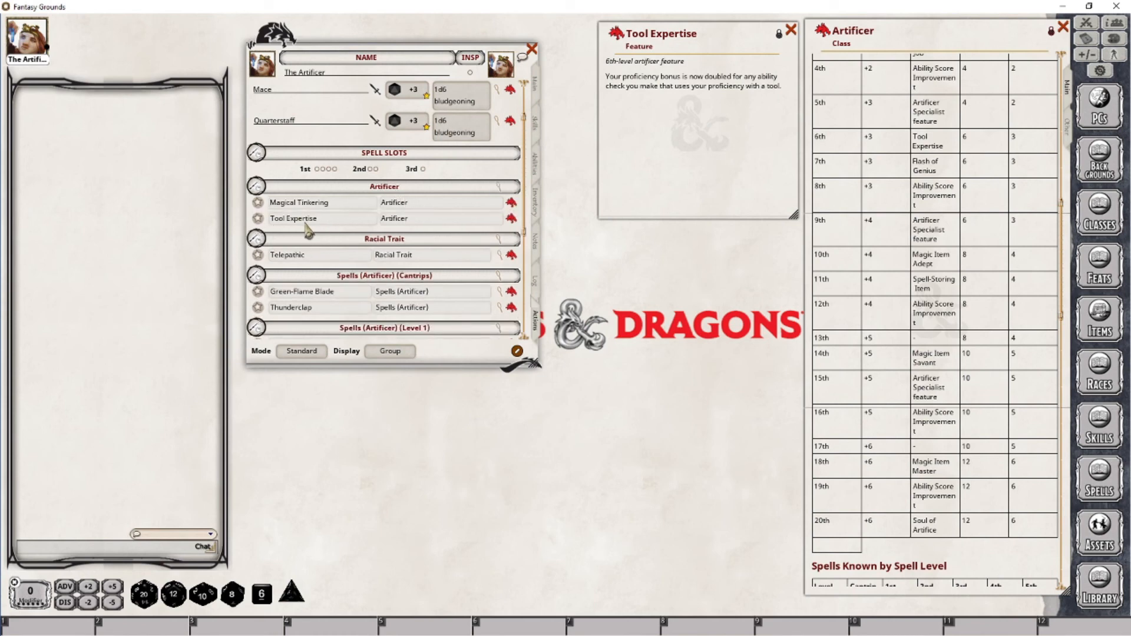
Add an effect to Tool Expertise with the description "Tool Expertise; CHECK: [2PRF]"
right_click(492, 223)
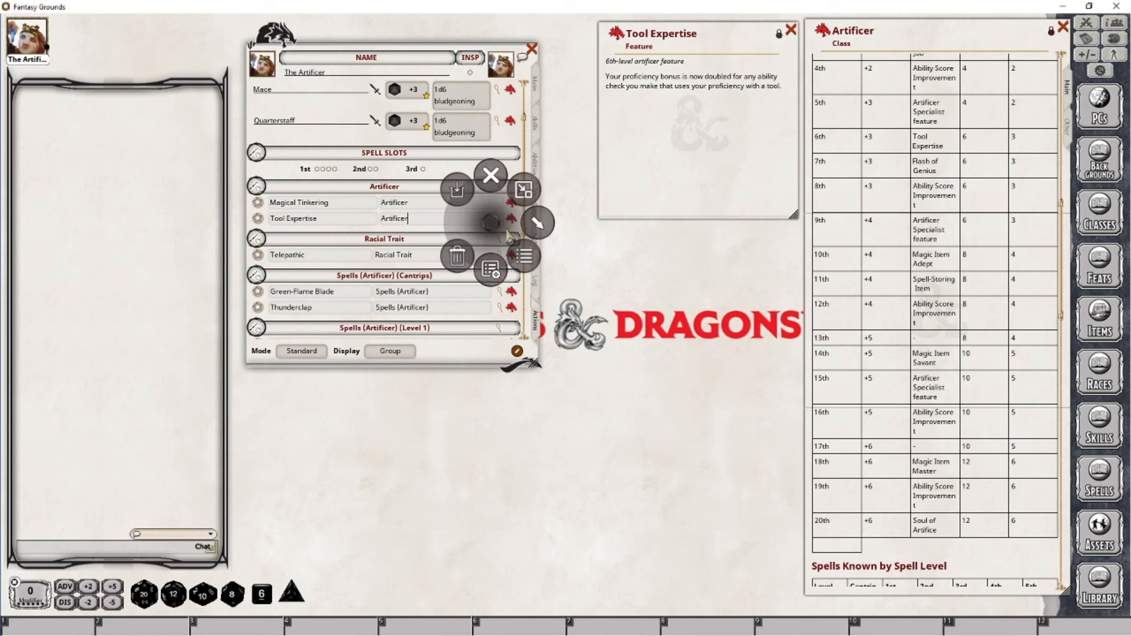
left_click(543, 222)
left_click(545, 268)
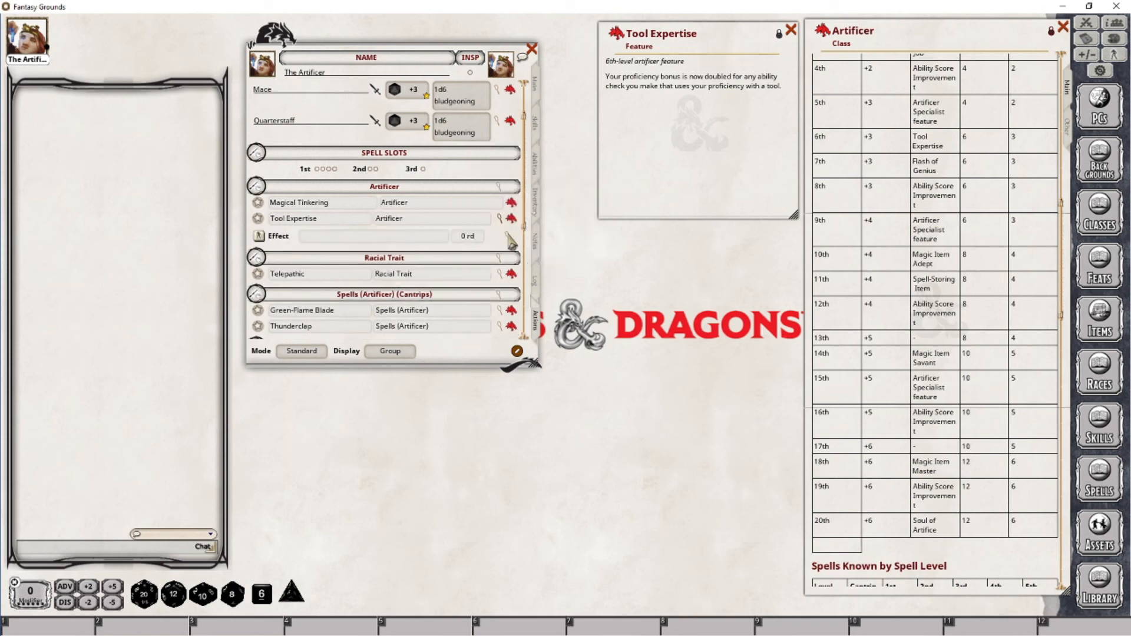
left_click(508, 236)
left_click_drag(579, 261, 644, 360)
left_click(581, 422)
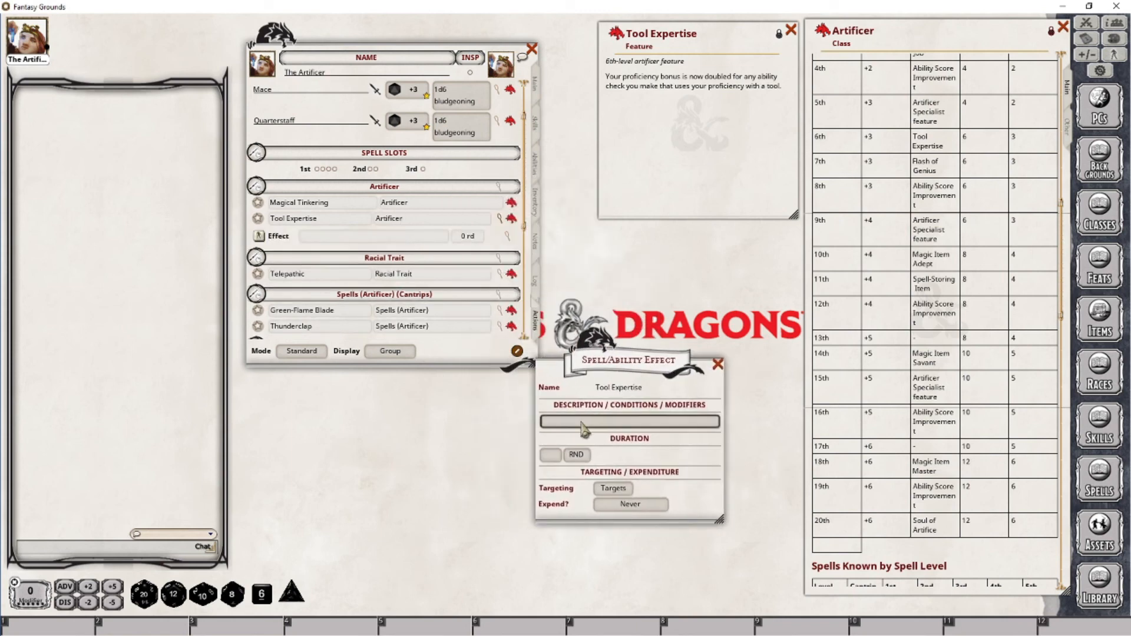
type("Tool Expertise;")
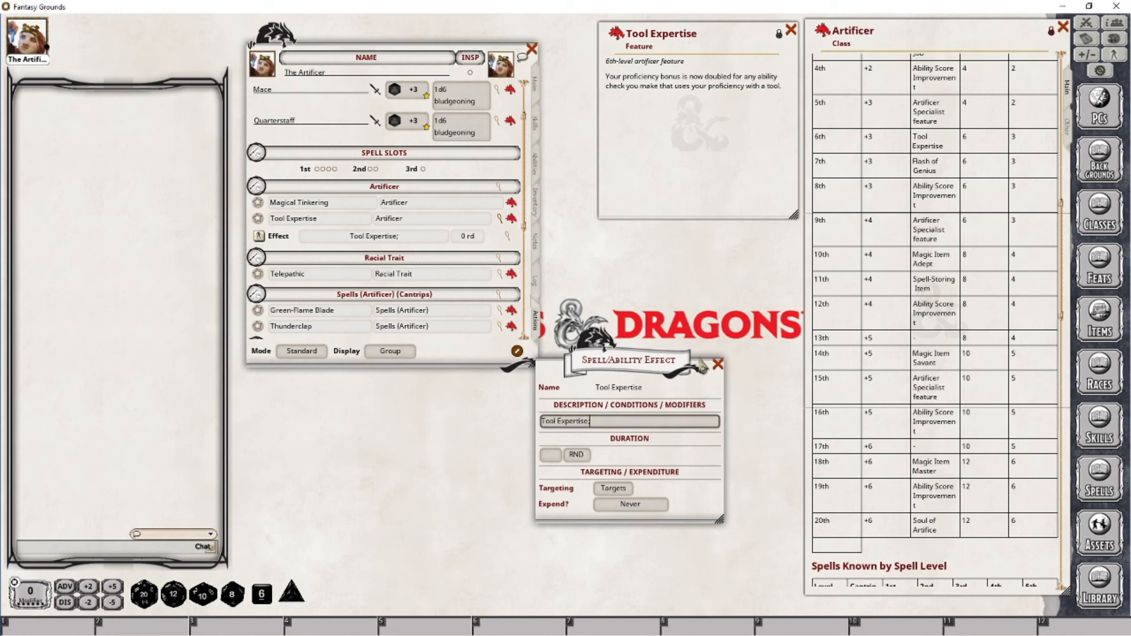
type(" C")
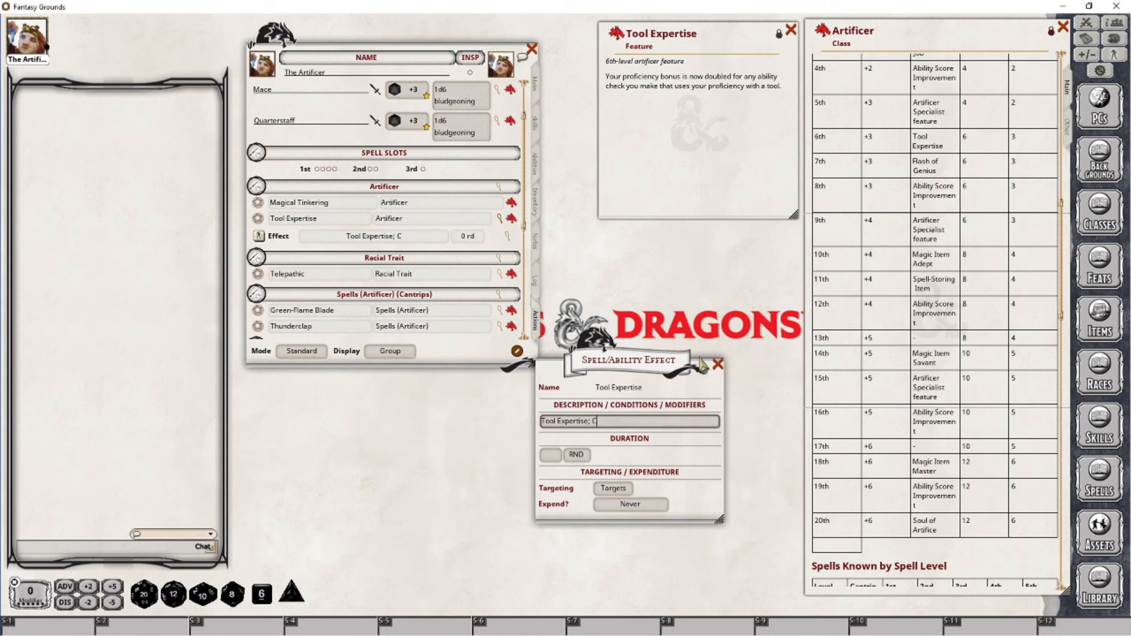
type("HECK:")
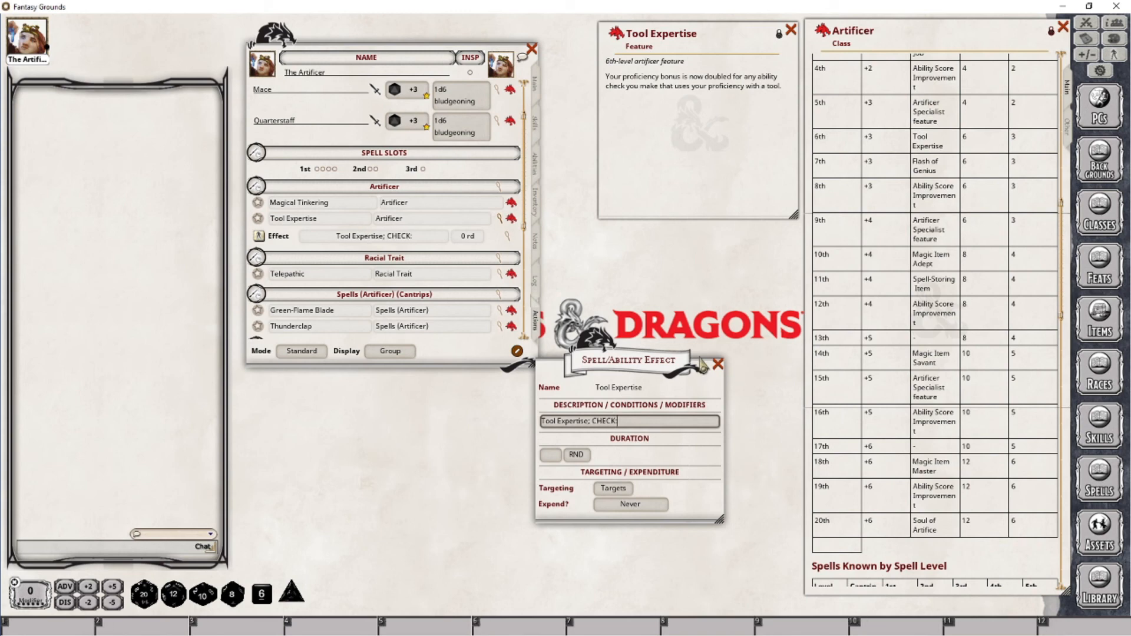
type(" [1")
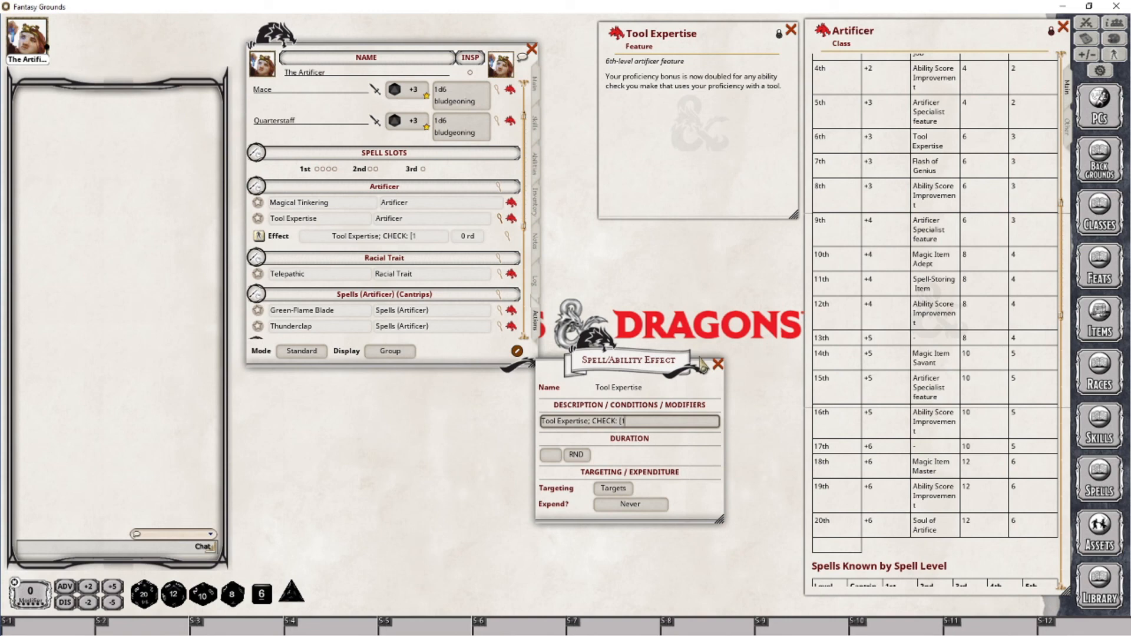
type("PRF")
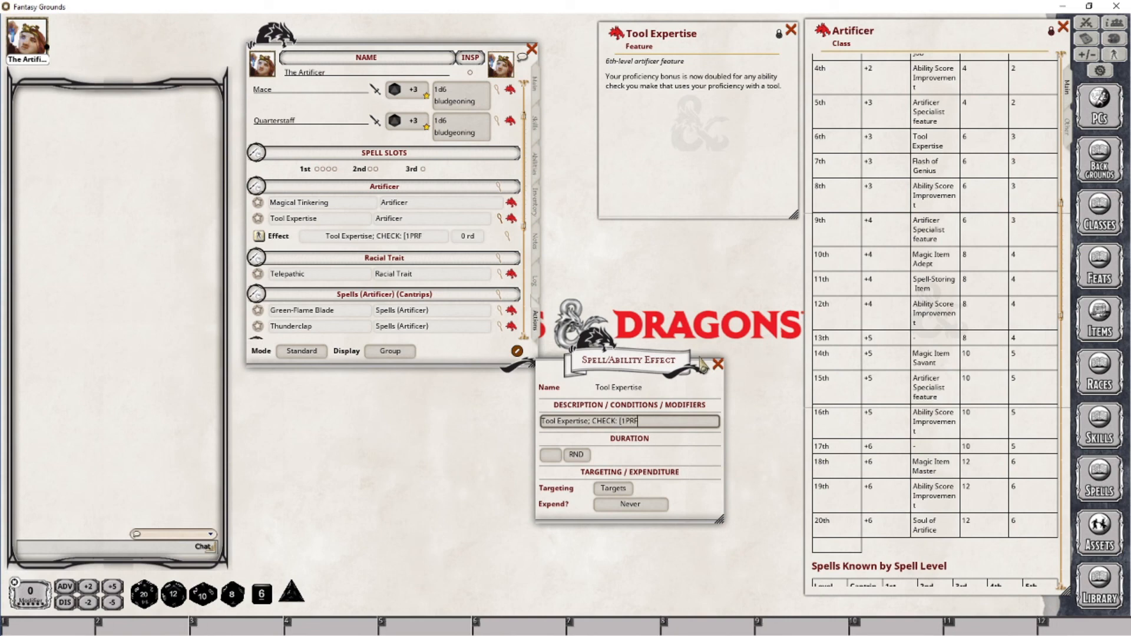
type("]2")
Set the Tool Expertise effect's targeting to Self and expend to On next roll, then close it
left_click(625, 490)
left_click(628, 502)
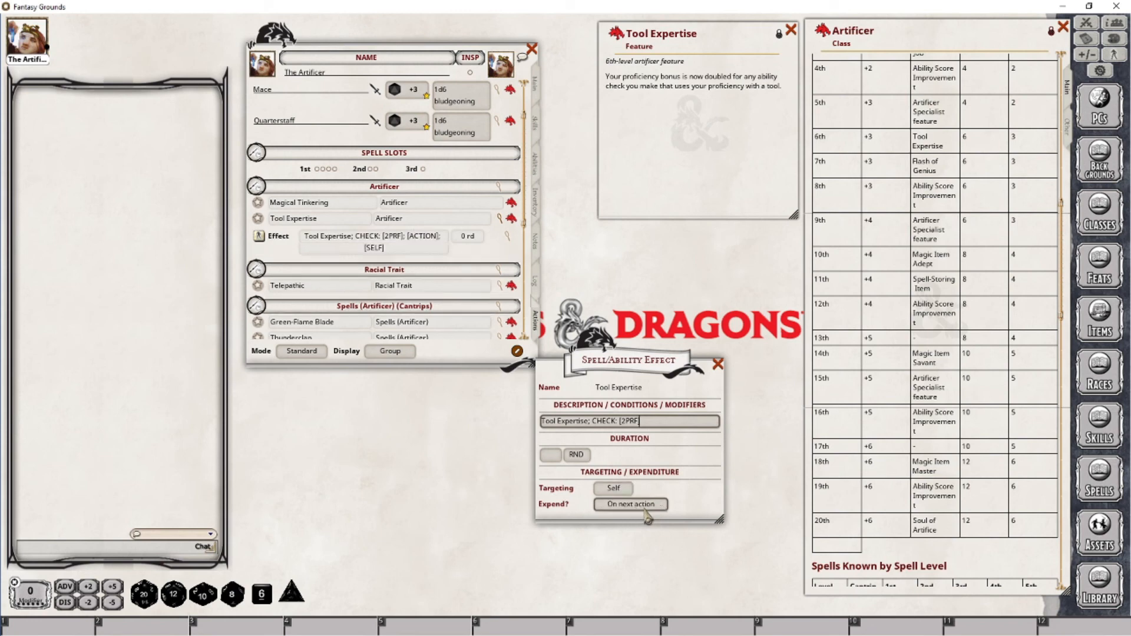
left_click(646, 506)
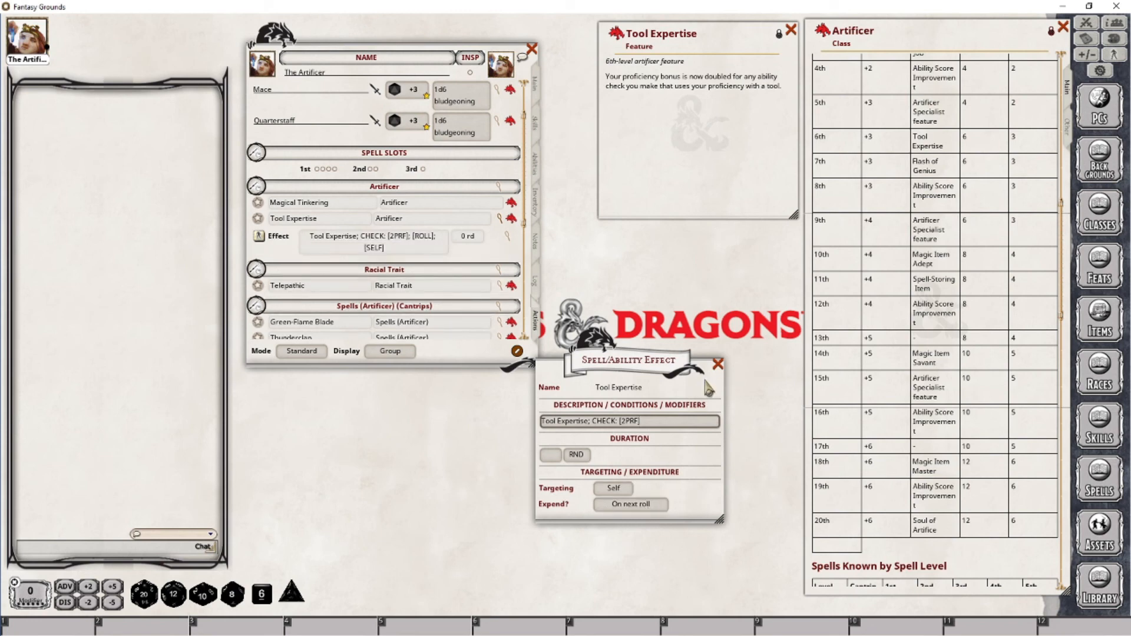
left_click(717, 364)
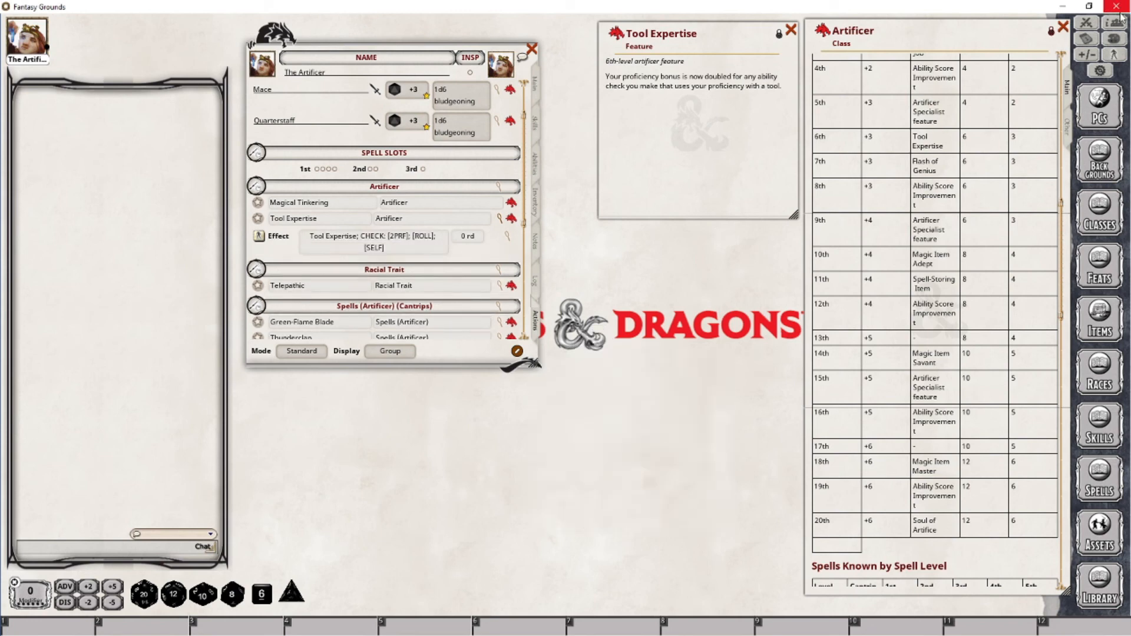
Open the Combat Tracker and apply the Tool Expertise effect to The Artificer
left_click(1085, 32)
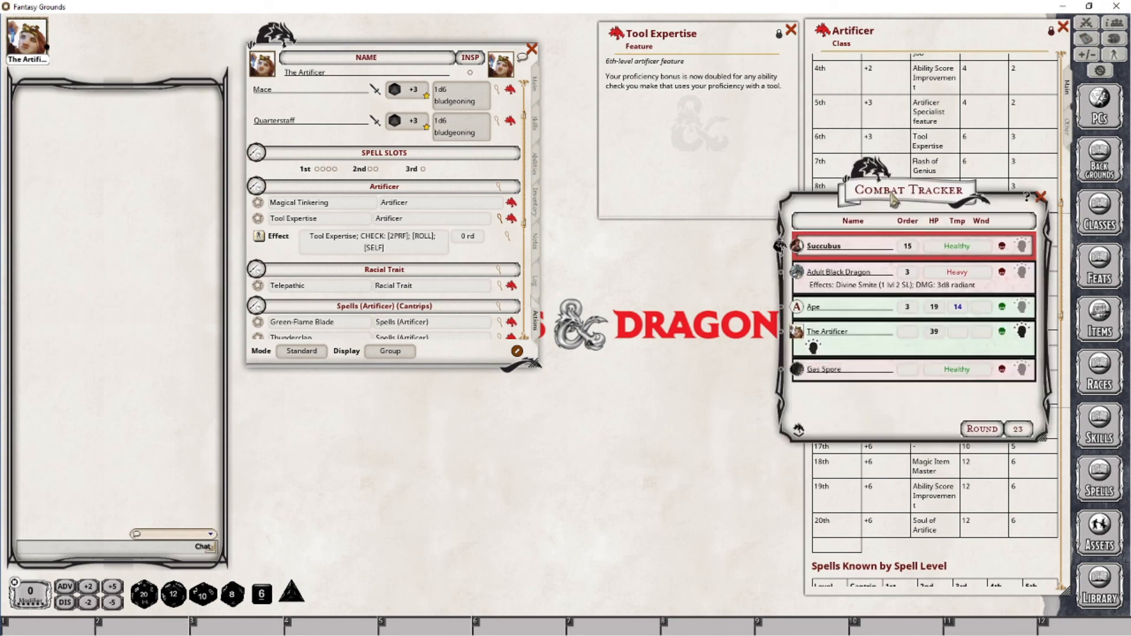
left_click_drag(892, 200, 767, 267)
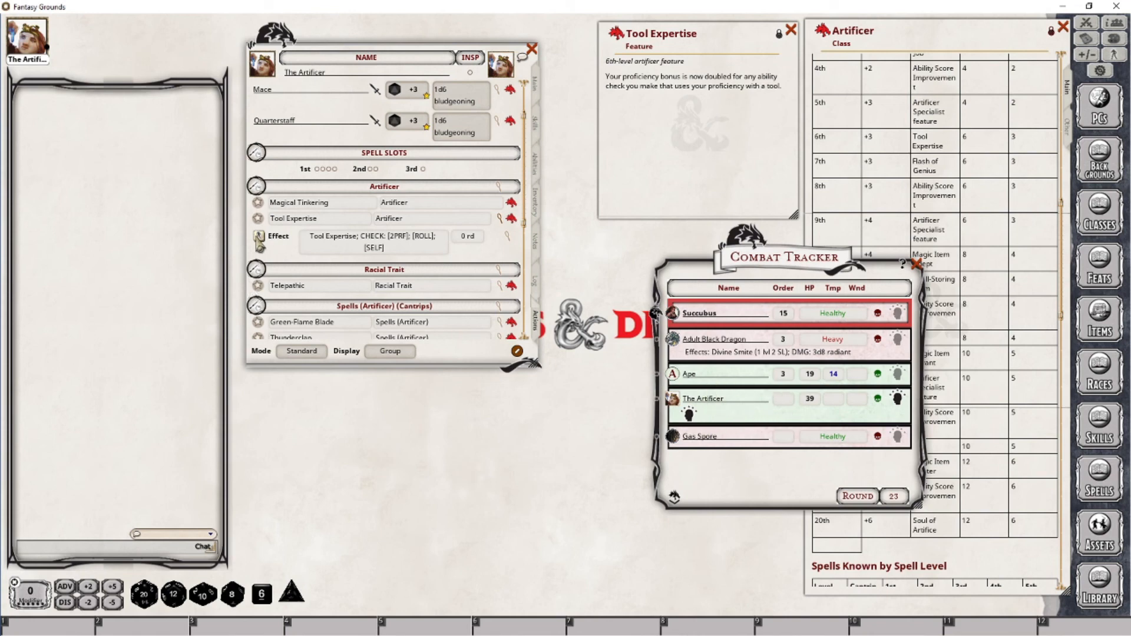
left_click_drag(259, 237, 727, 414)
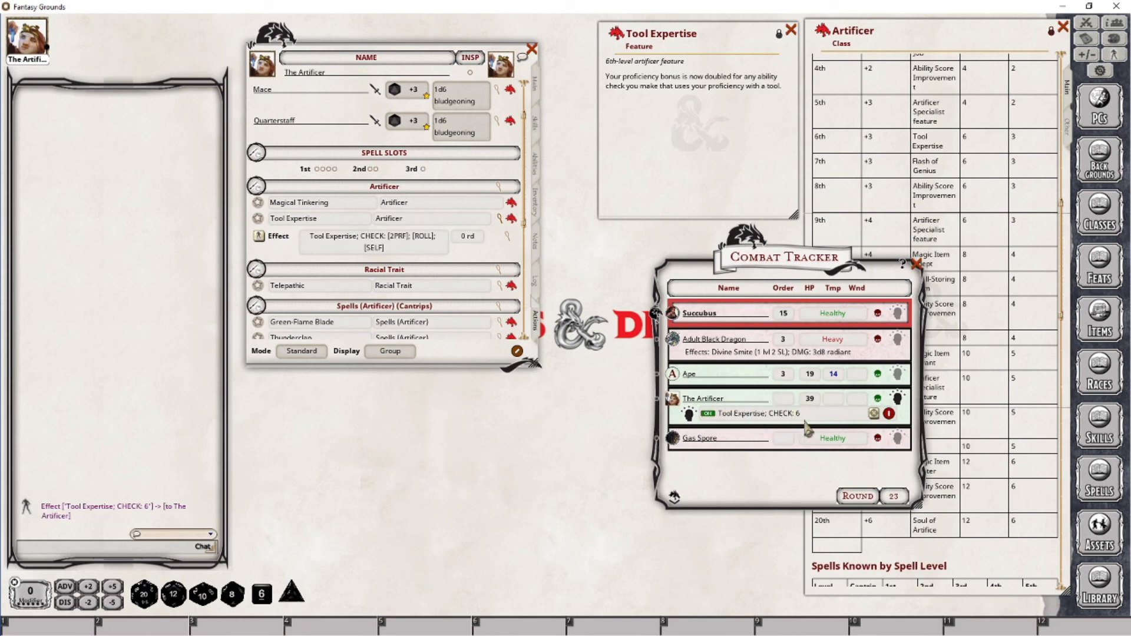
left_click(536, 87)
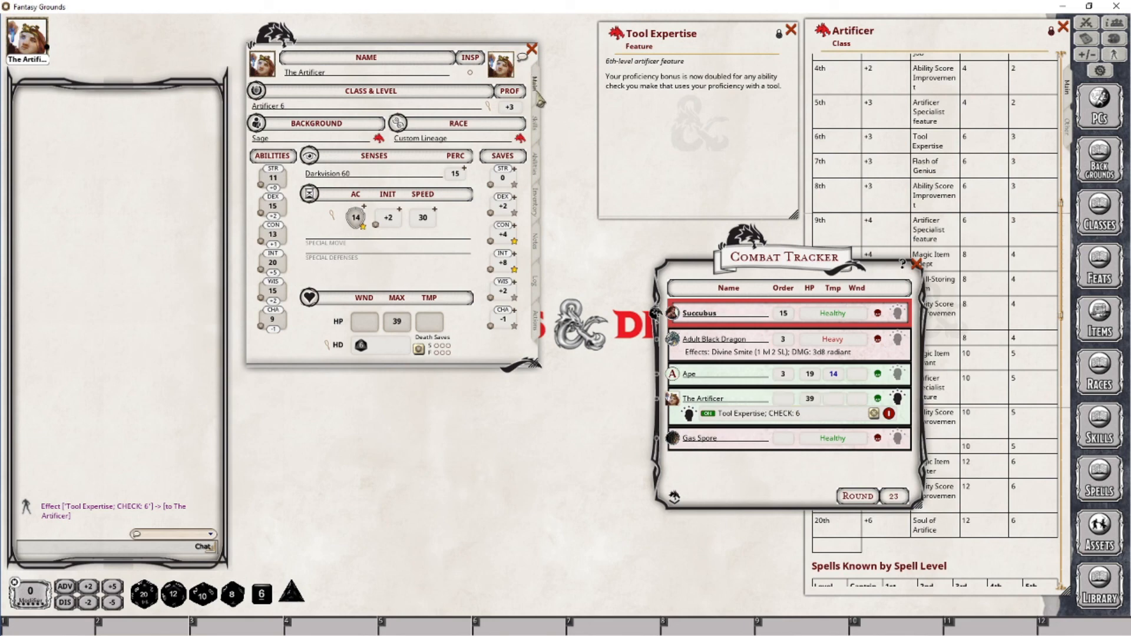
Roll a Sleight of Hand check from the skills page to test the Tool Expertise effect
left_click(536, 124)
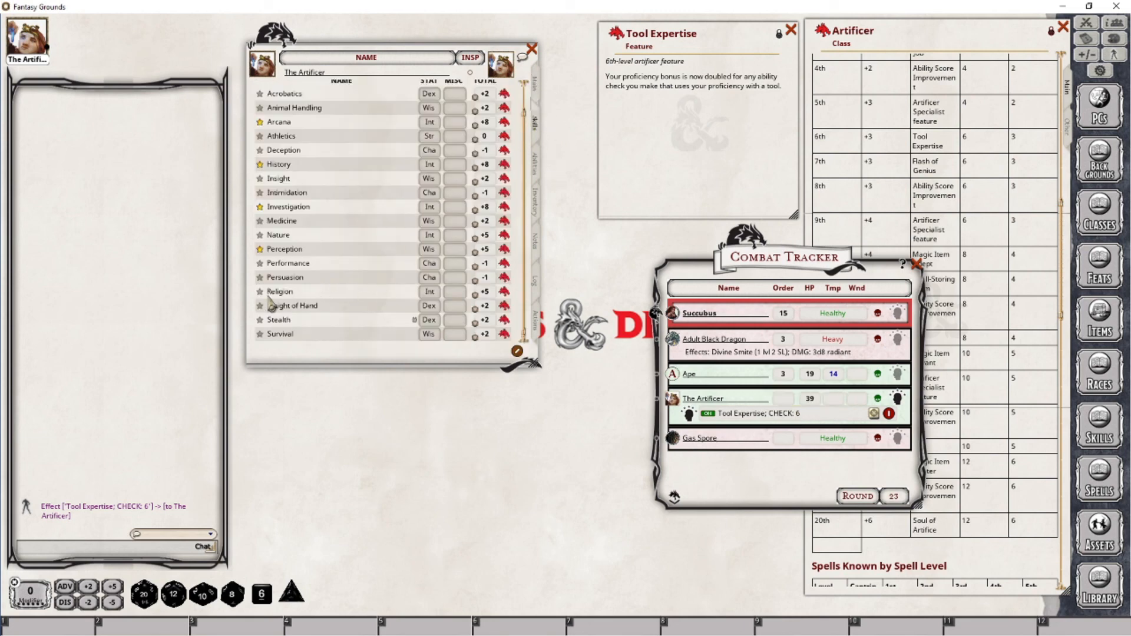
double_click(477, 316)
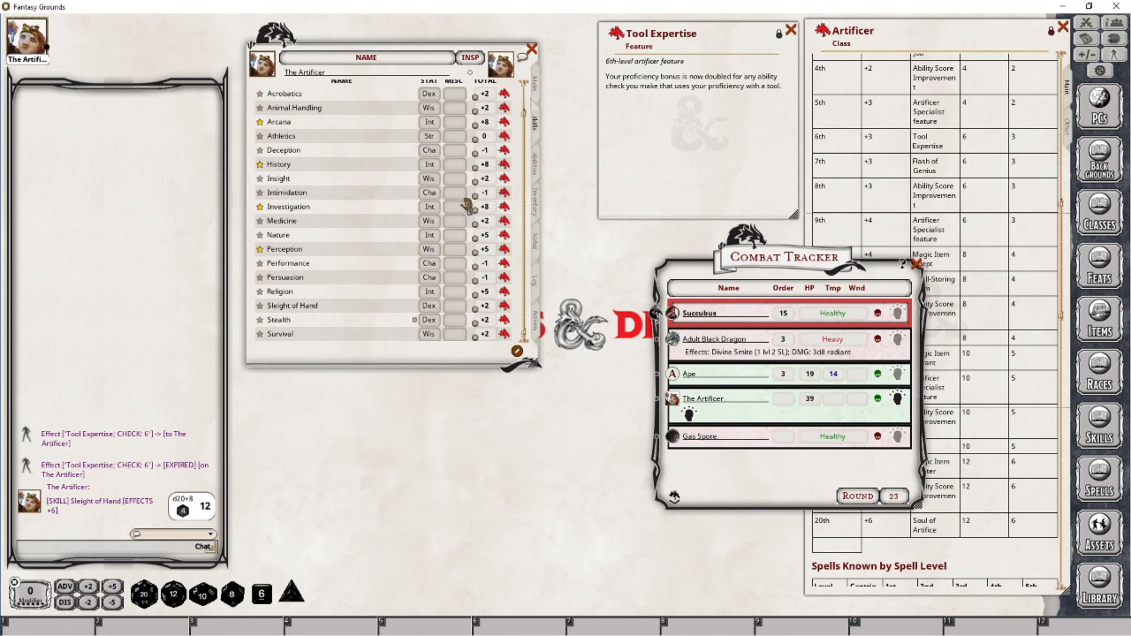
Roll Investigation with double proficiency for comparison, then return Investigation to single proficiency
left_click(260, 207)
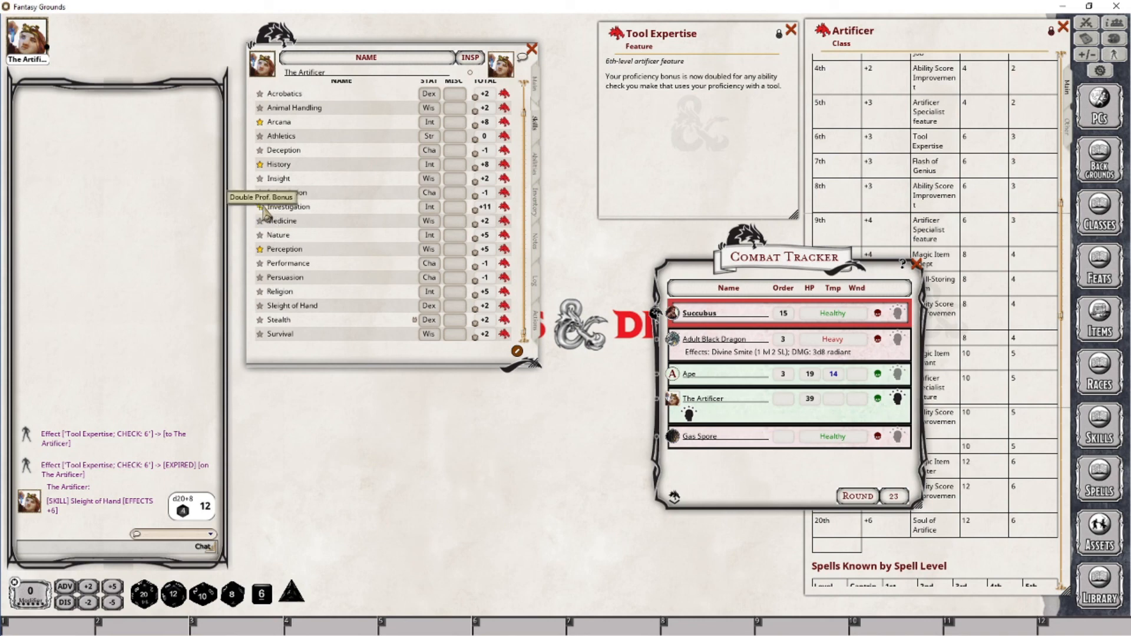
left_click_drag(480, 207, 61, 231)
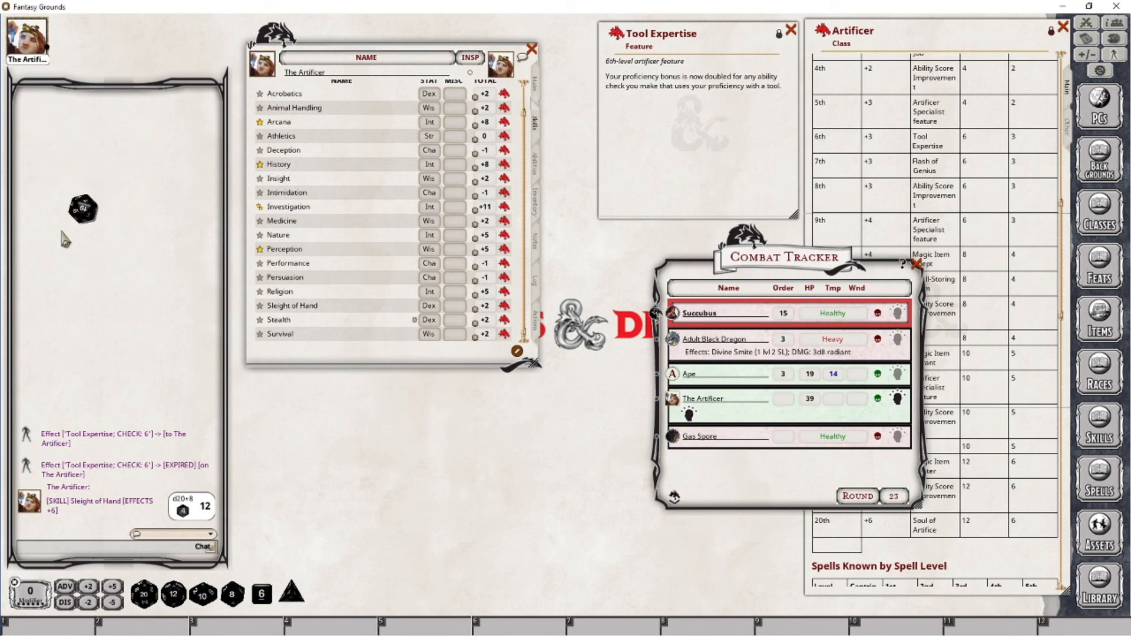
left_click(260, 209)
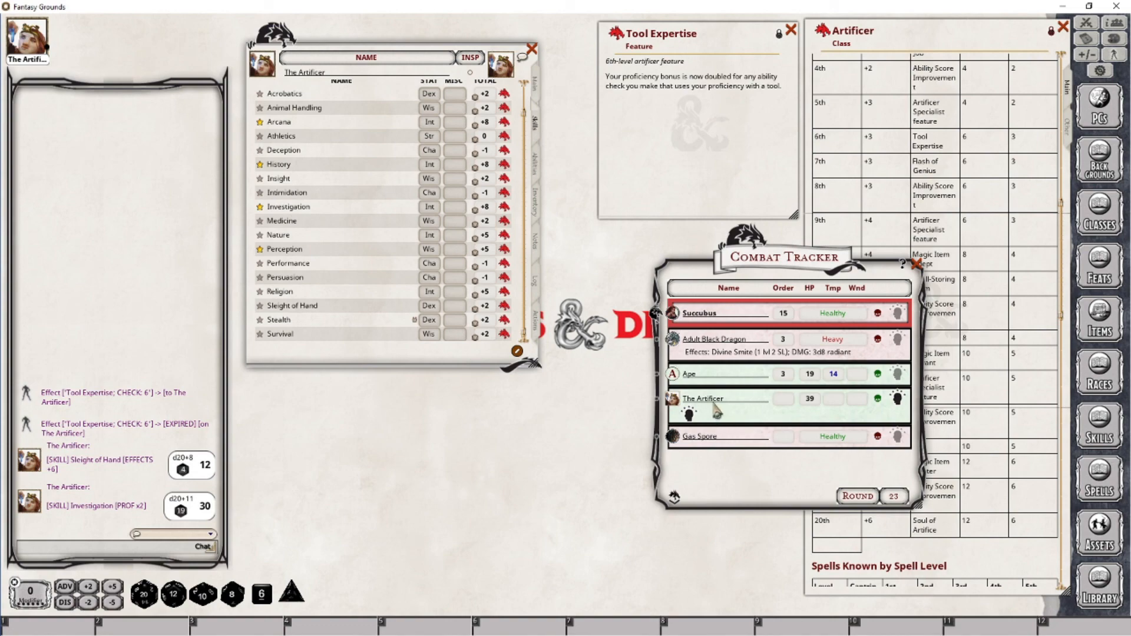
Reapply the Tool Expertise effect from the actions page and roll an Investigation check with it
left_click(540, 319)
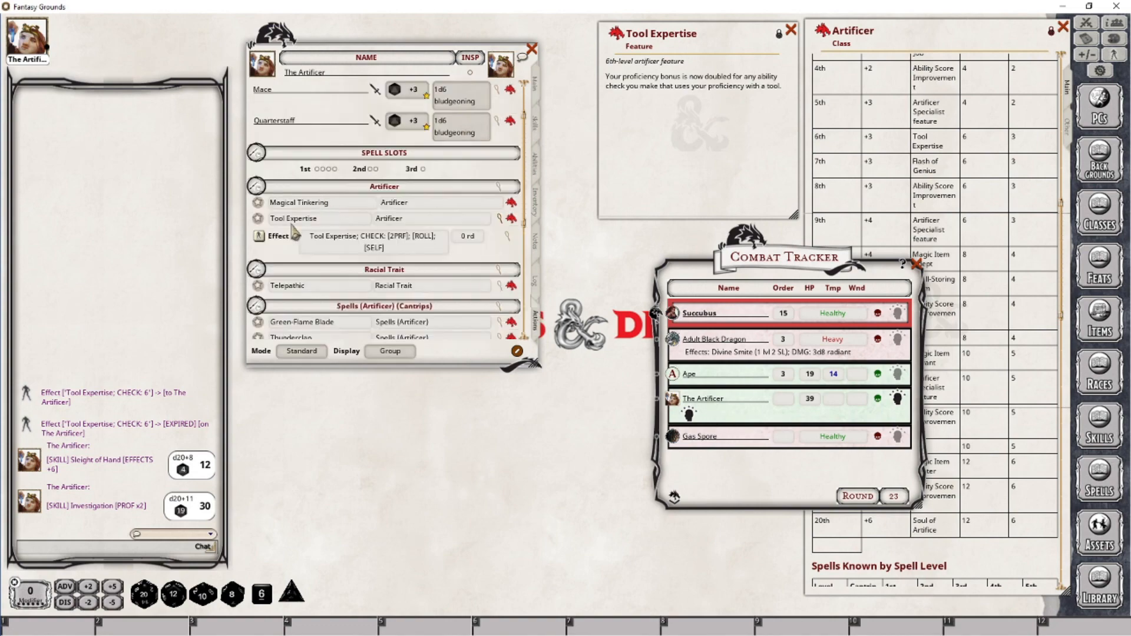
left_click(259, 237)
left_click(536, 86)
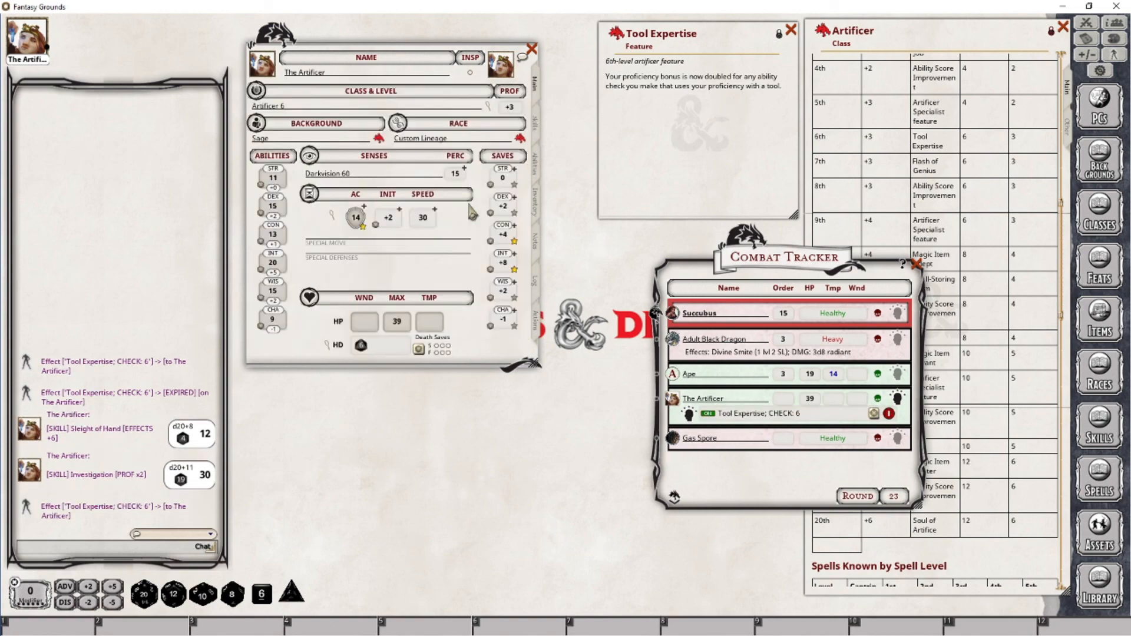
left_click(536, 124)
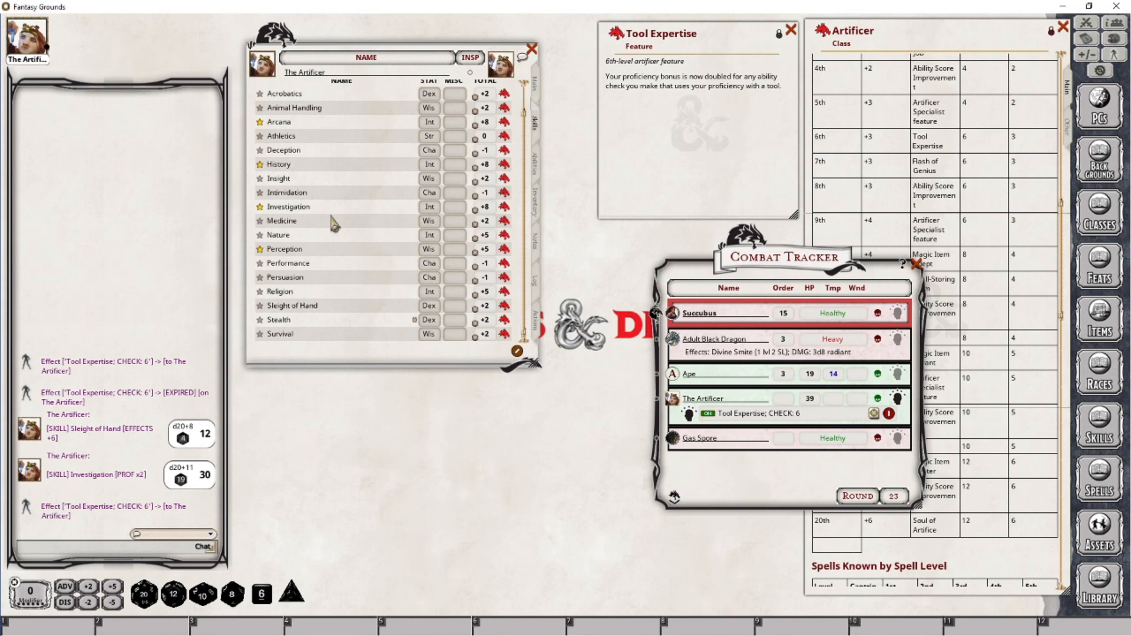
double_click(477, 219)
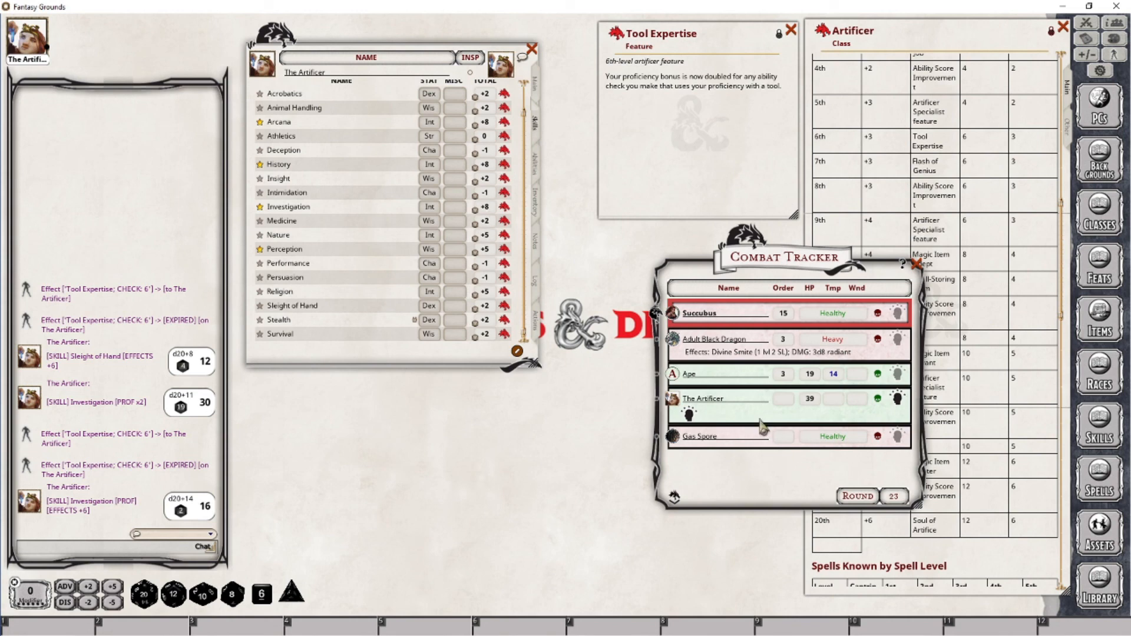
Mark Sleight of Hand as a proficient skill and close the Combat Tracker
left_click(539, 326)
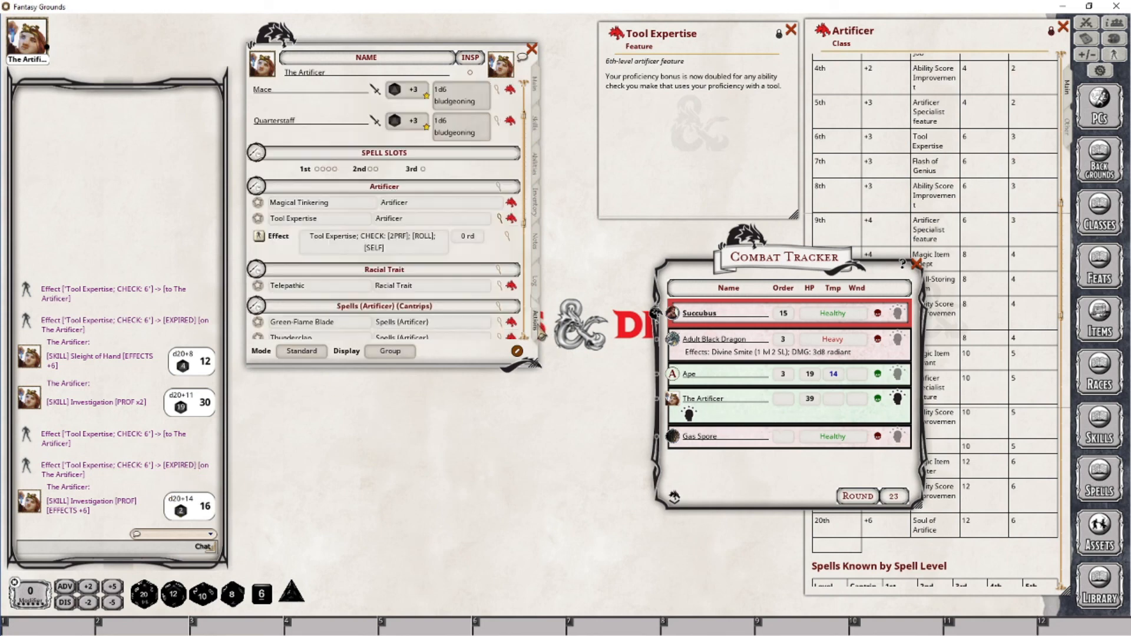
left_click(539, 127)
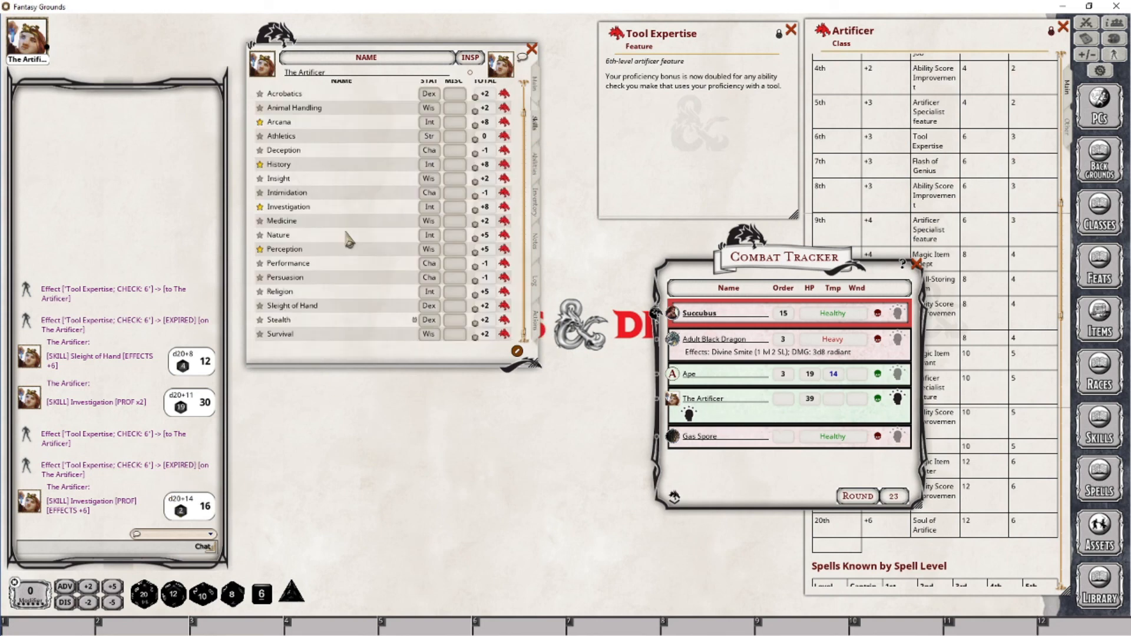
left_click(259, 306)
left_click(260, 306)
right_click(261, 310)
left_click(360, 357)
left_click(915, 264)
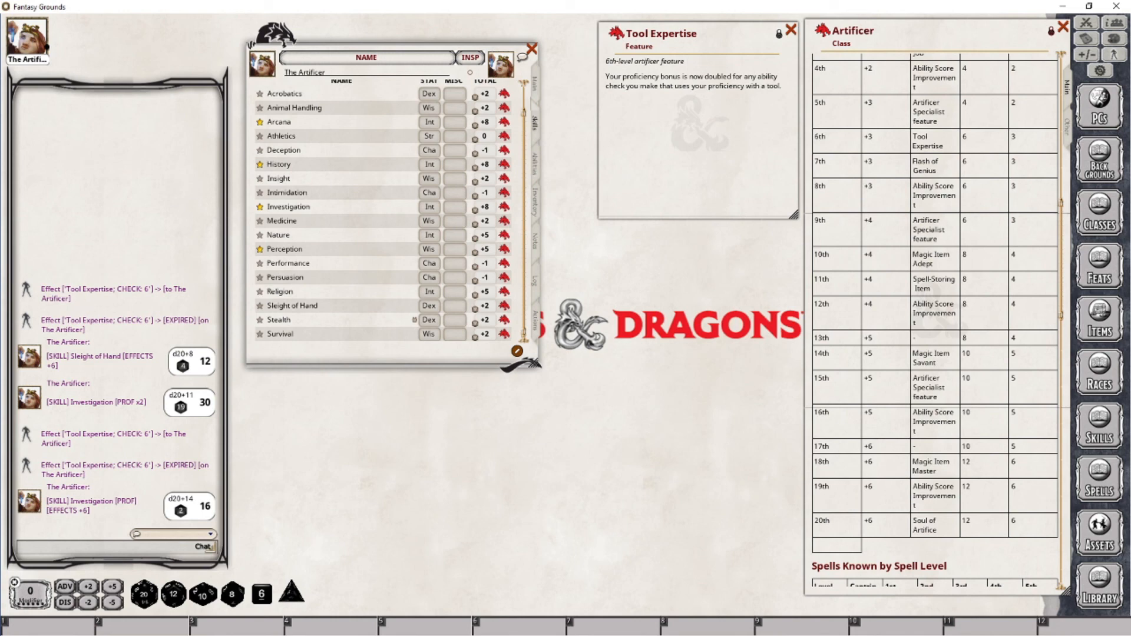